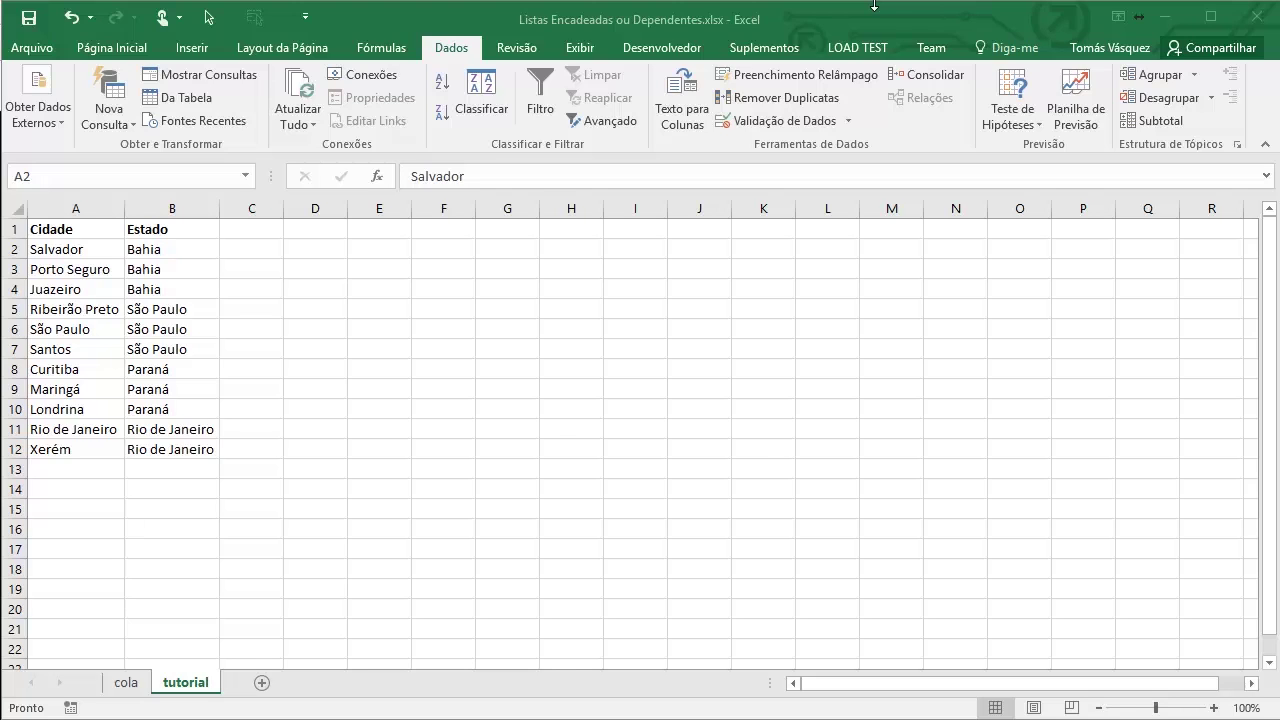
Look through the city entries in the Cidade column, from row 2 downward
click(358, 246)
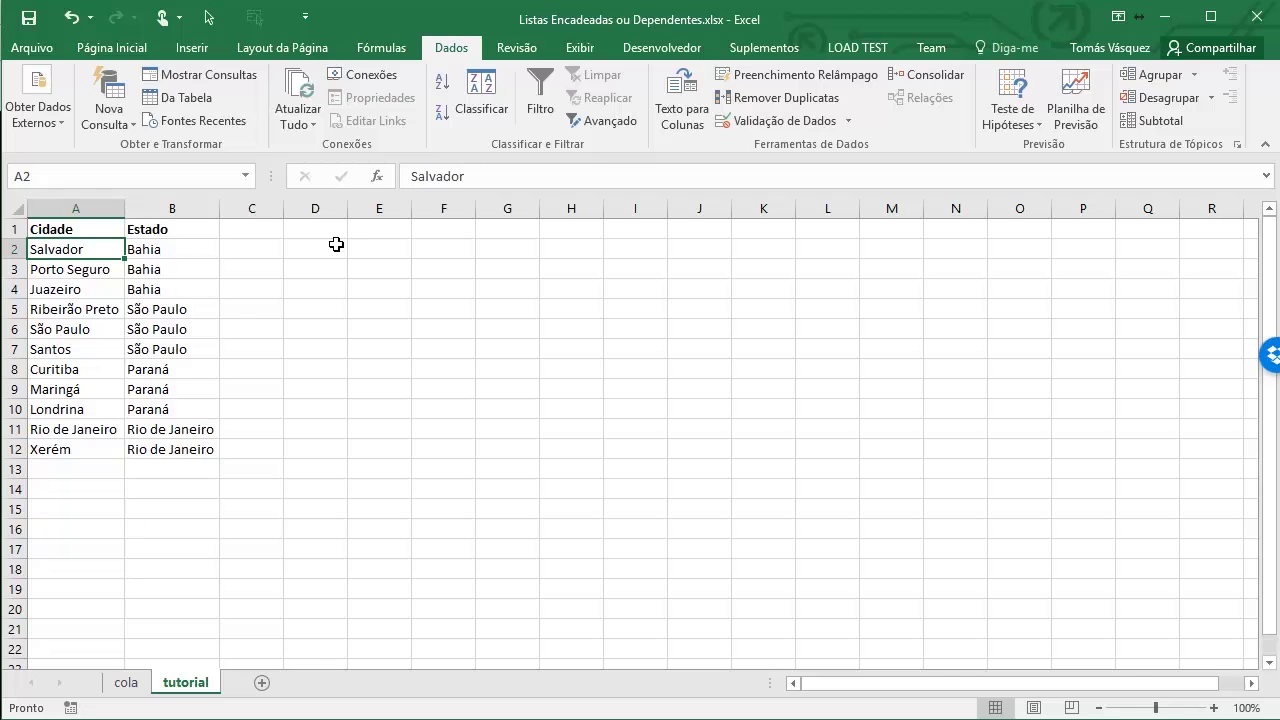
key(Down)
key(Down)
key(Right)
key(Left)
key(Up)
key(Up)
key(Down)
key(Down)
key(Down)
key(Down)
key(Down)
key(Down)
key(Down)
key(Up)
key(Up)
key(Up)
key(Up)
key(Up)
key(Up)
key(Up)
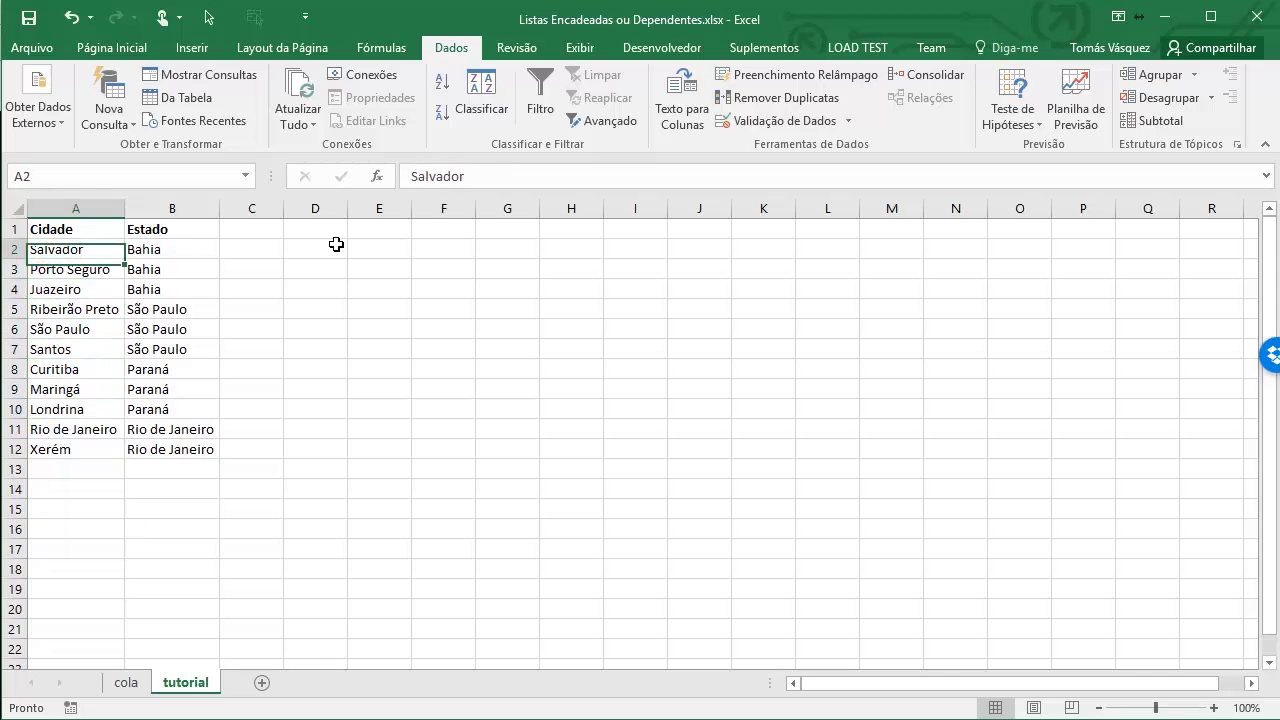
Examine the state entries in the Estado column, cells B2 to B12
key(Right)
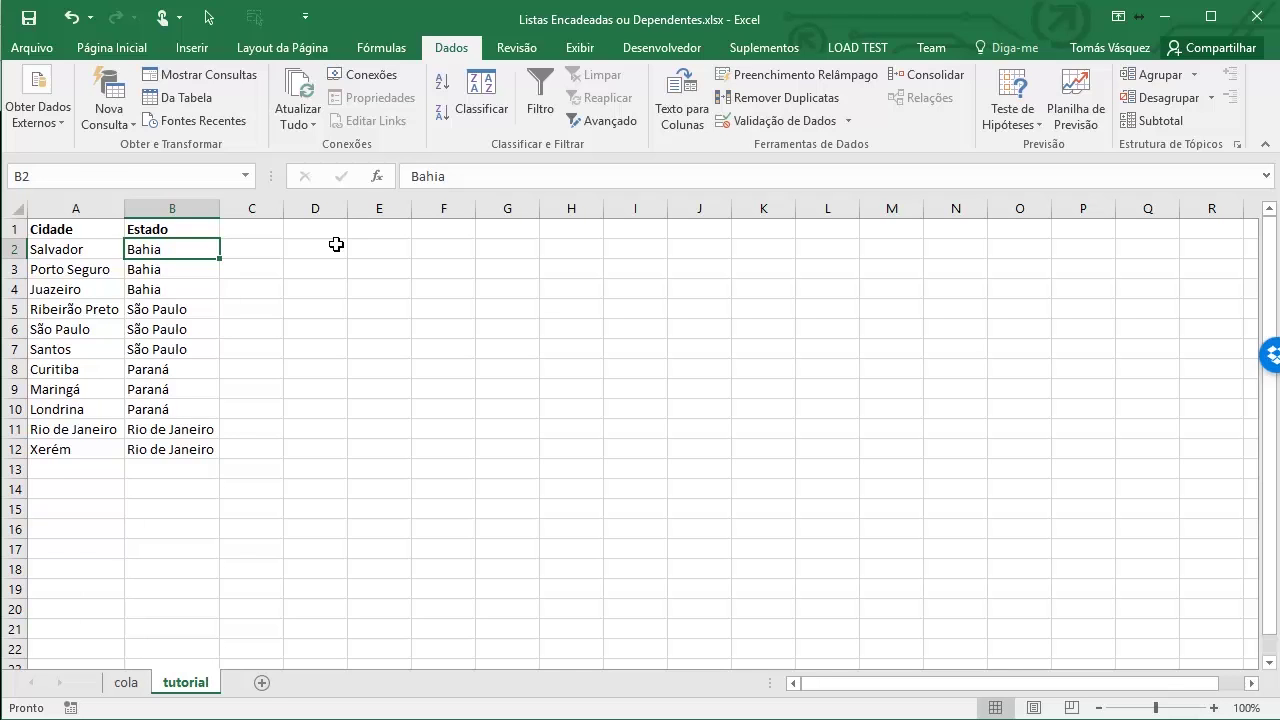
key(Left)
key(Right)
key(Up)
key(Down)
key(Up)
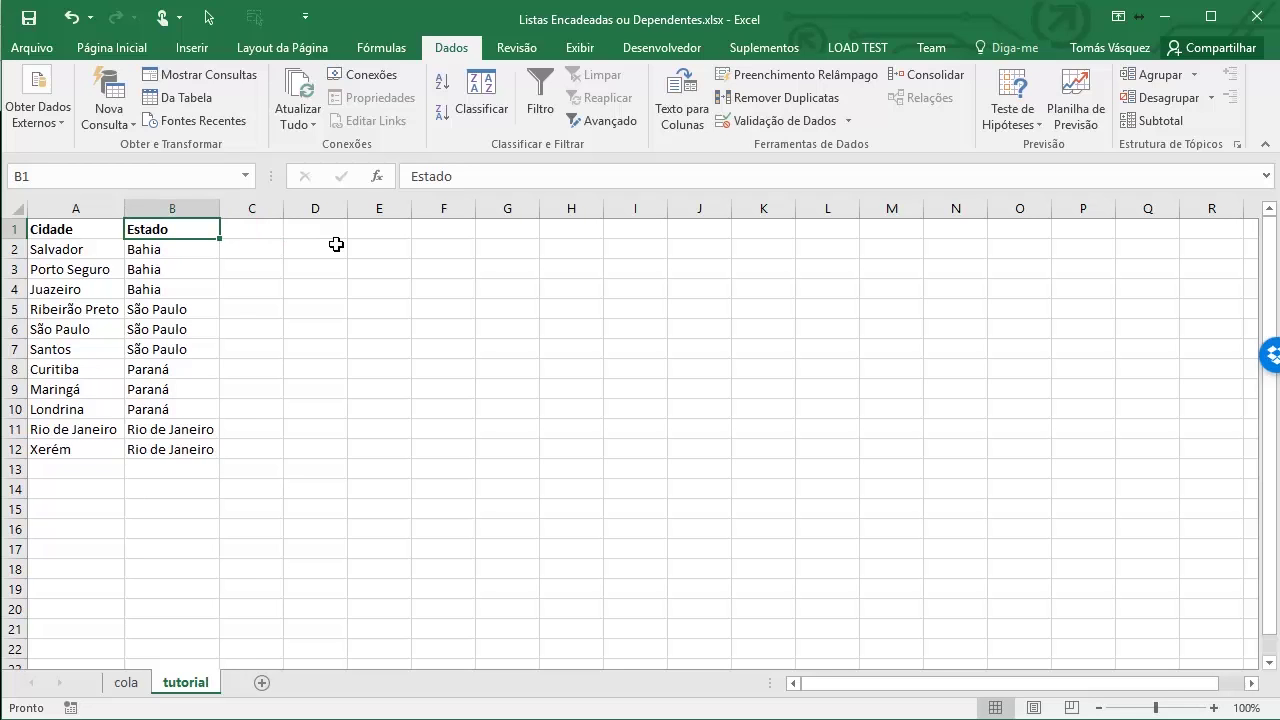
key(Down)
key(shift+Down)
key(shift+Down)
key(shift+Down)
key(shift+Down)
key(shift+Down)
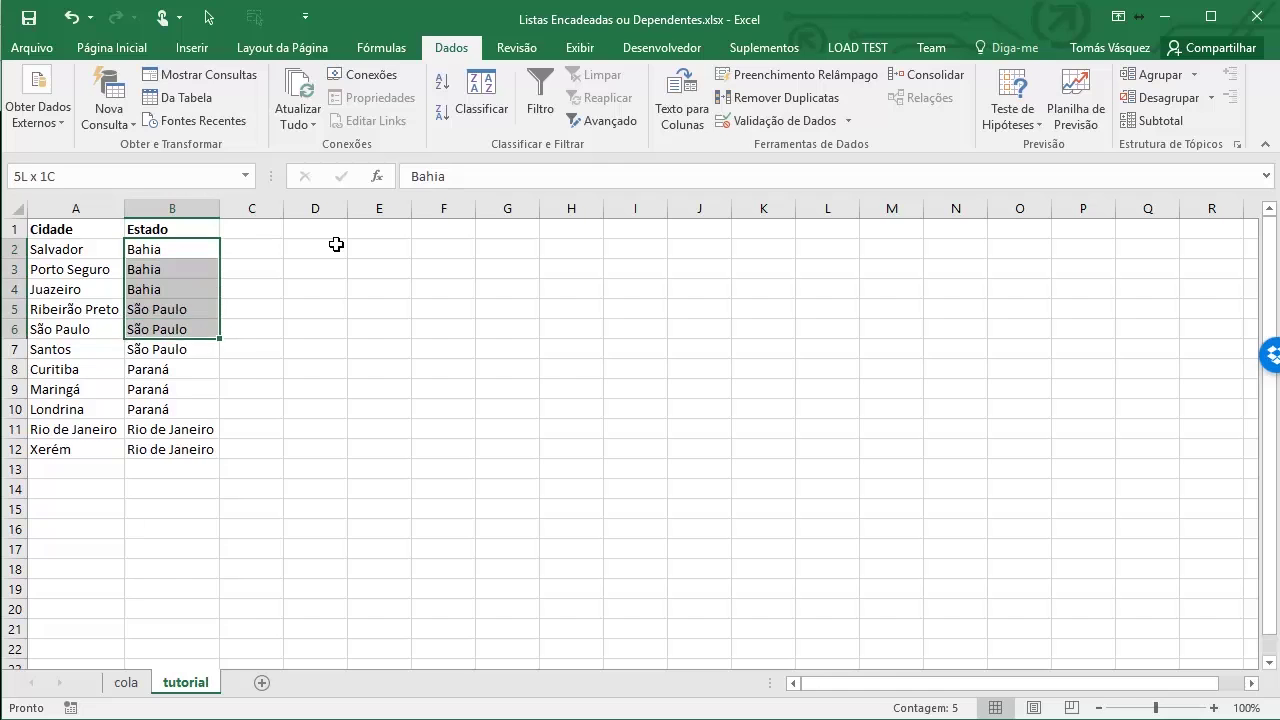
key(shift+Down)
key(shift+Down)
key(shift+Down)
key(shift+Down)
key(shift+Down)
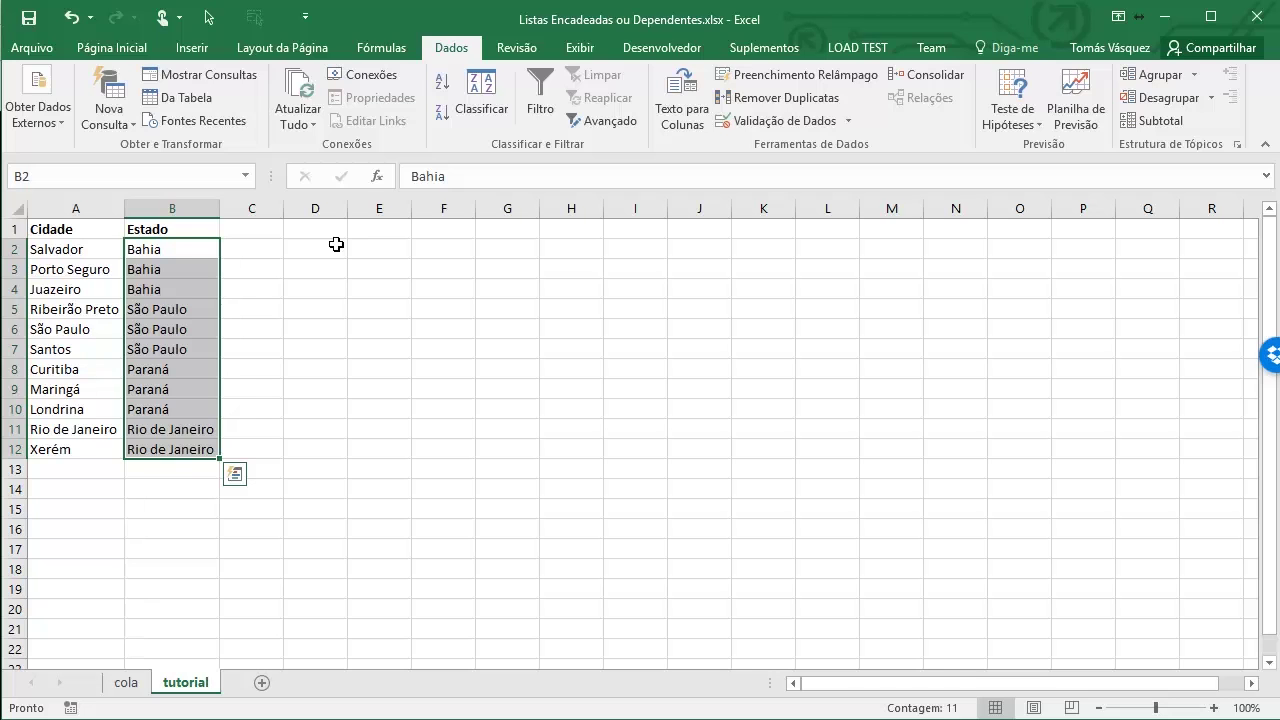
Enter the heading "Estados" in cell D1 to start a separate list of states
key(Right)
key(Up)
key(Right)
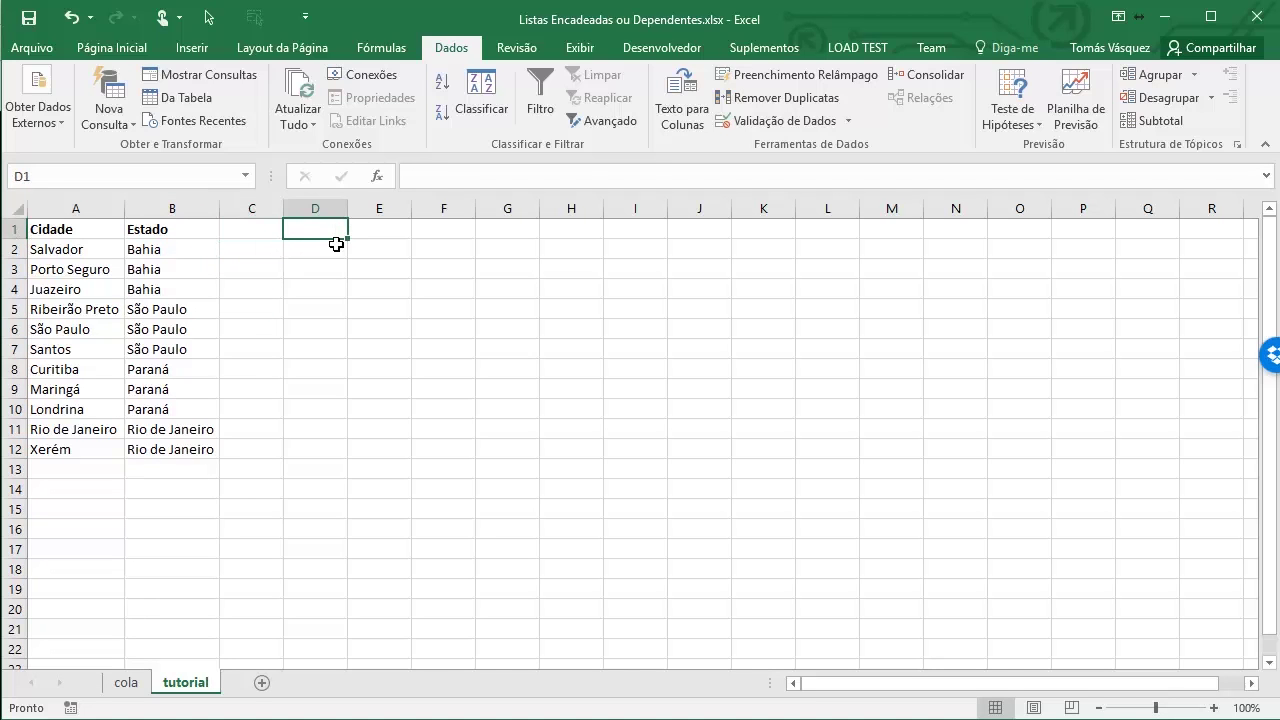
text(Estados)
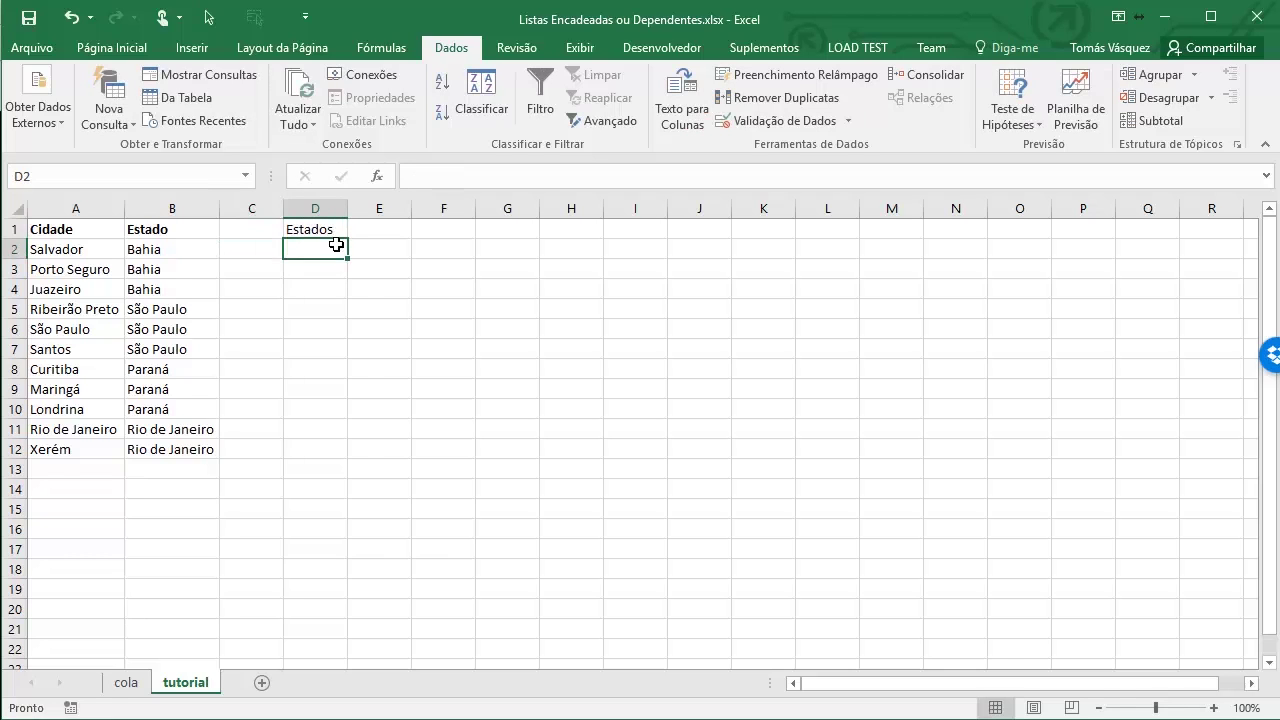
key(ctrl+Return)
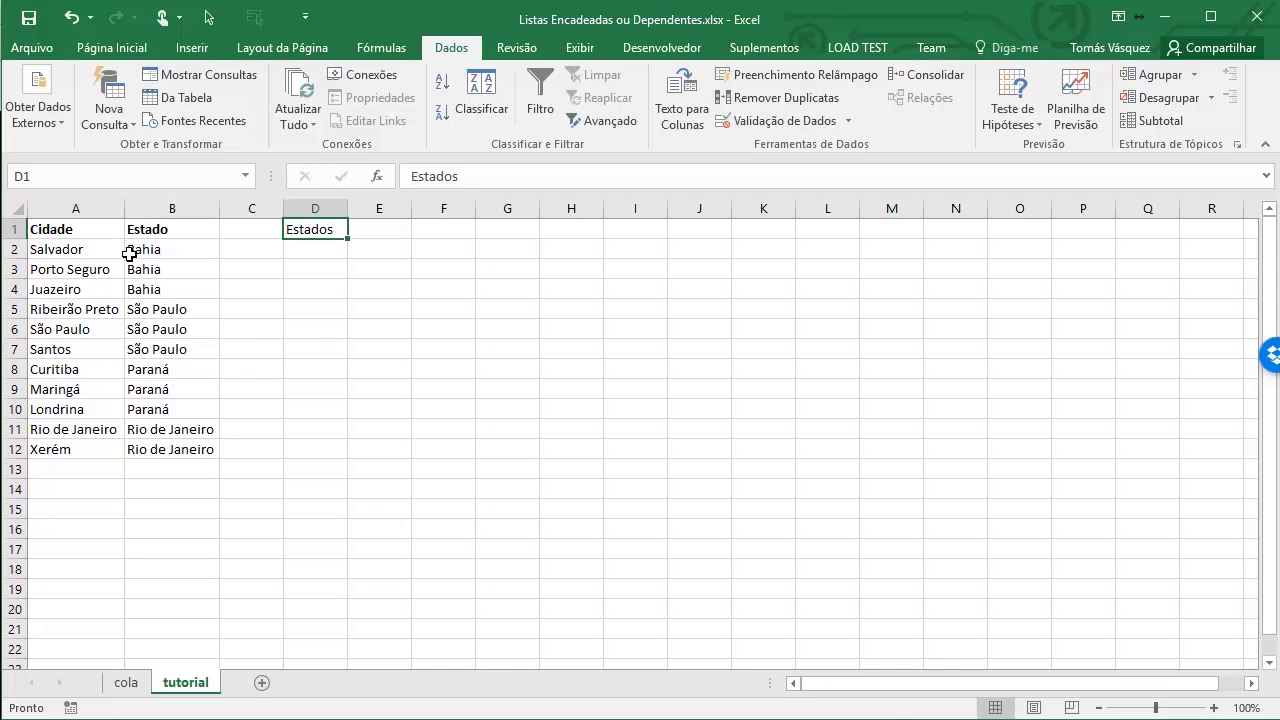
Copy the states in B2:B12 to the cells starting at D2 and fit column D's width to its contents
drag(149, 249, 180, 449)
key(ctrl+c)
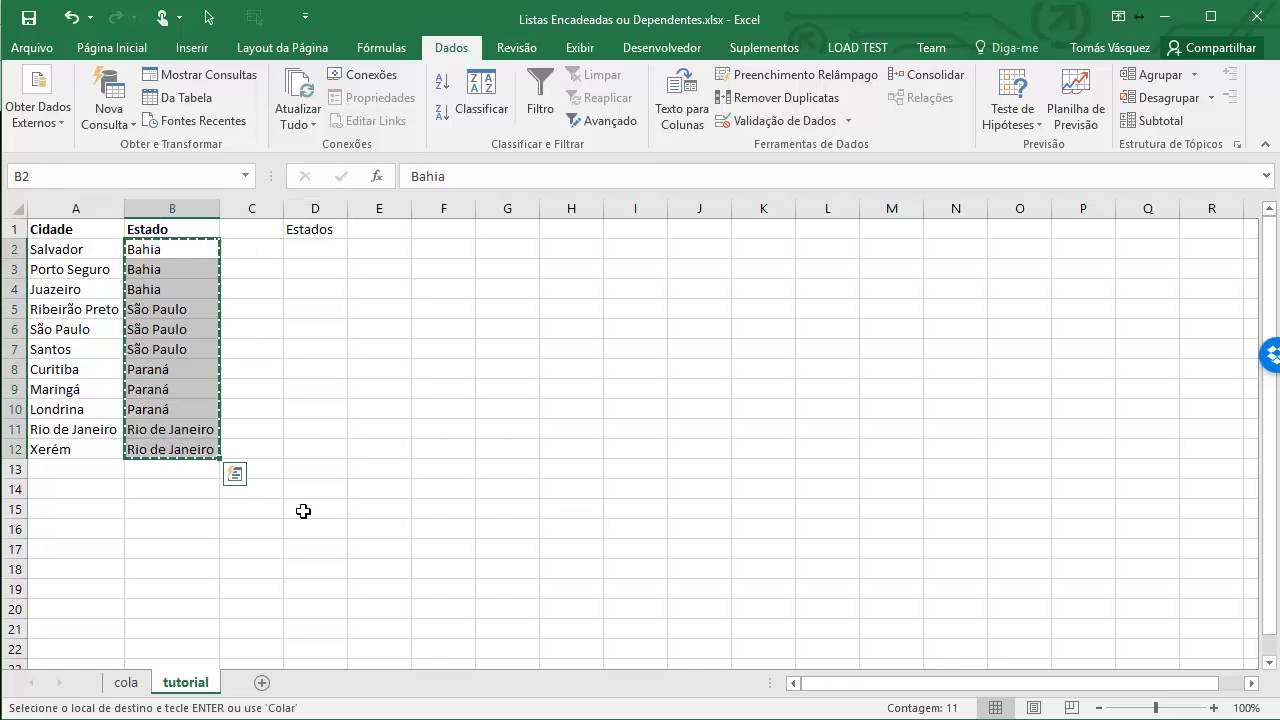
click(300, 250)
key(ctrl+v)
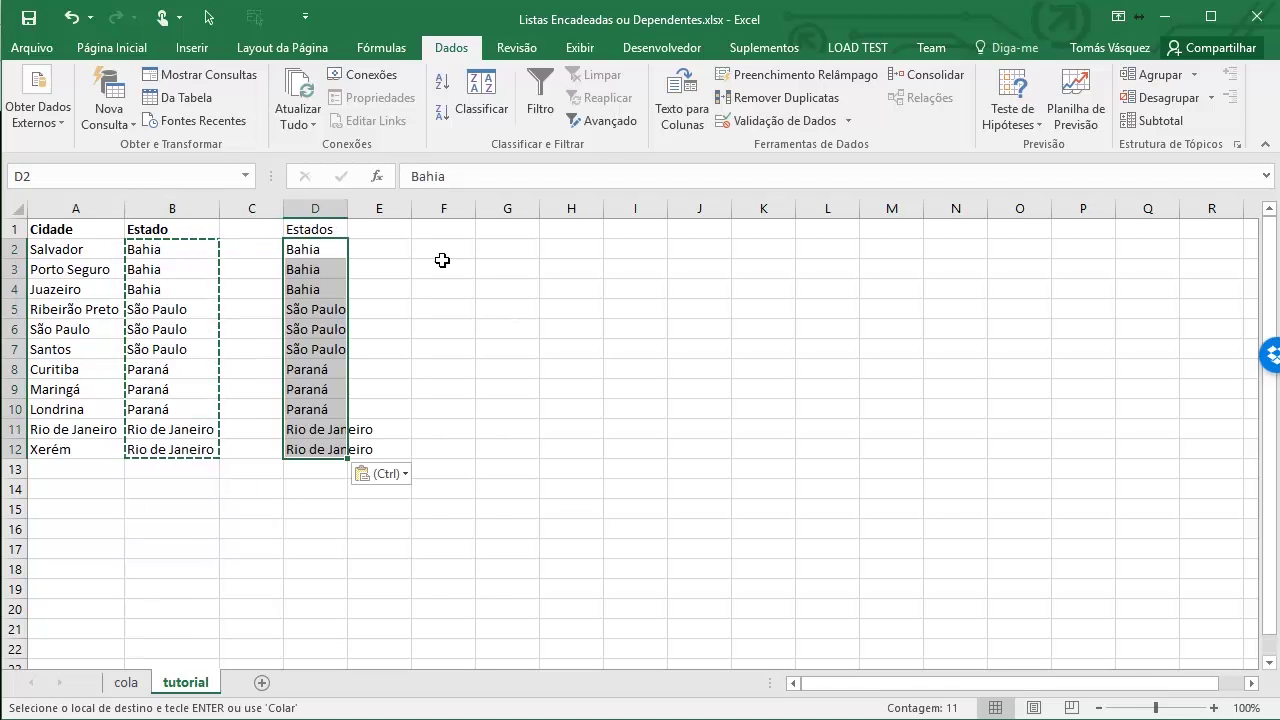
double_click(348, 208)
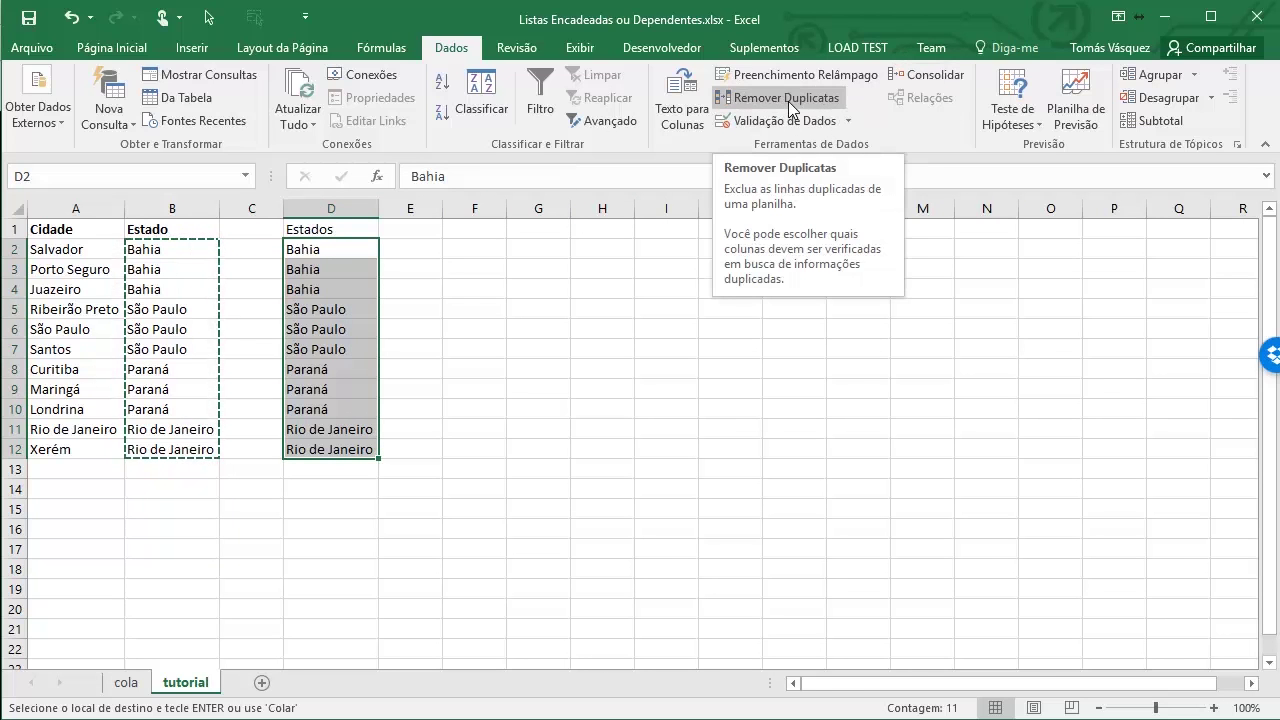
key(Escape)
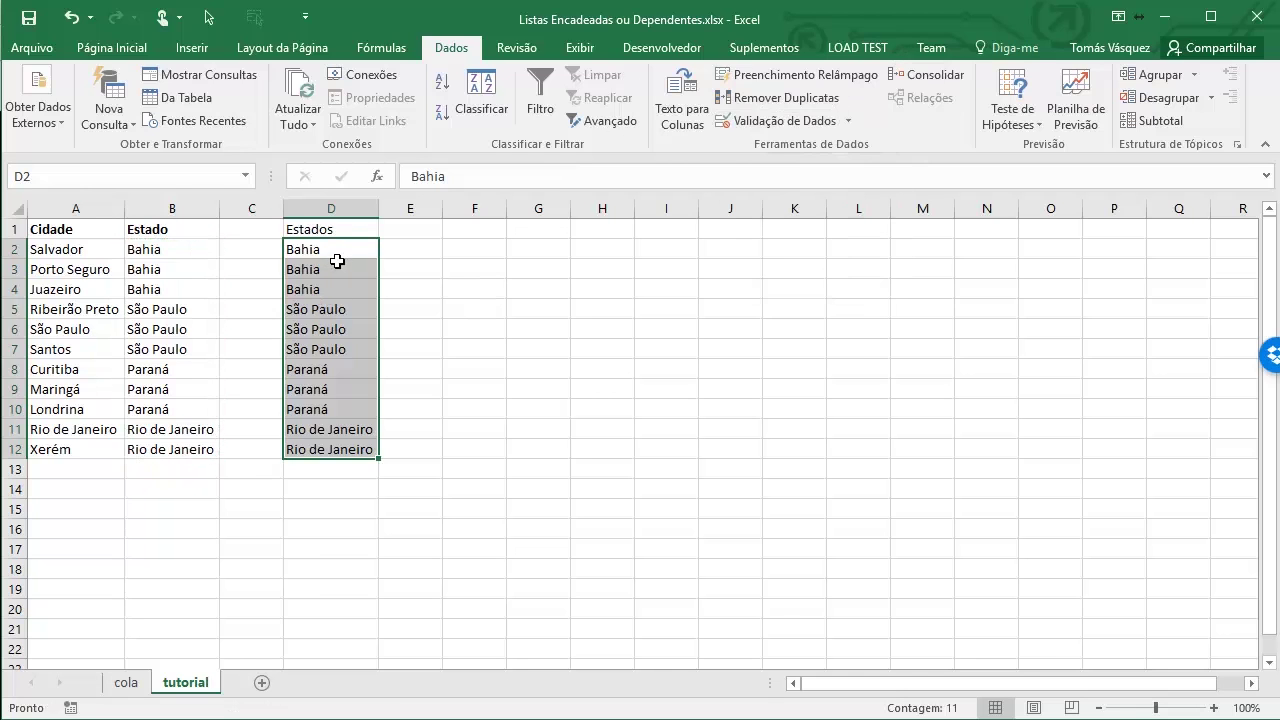
Remove the duplicate states from D2:D12, treating the range as having no header, and select the unique entries D2:D5
click(786, 97)
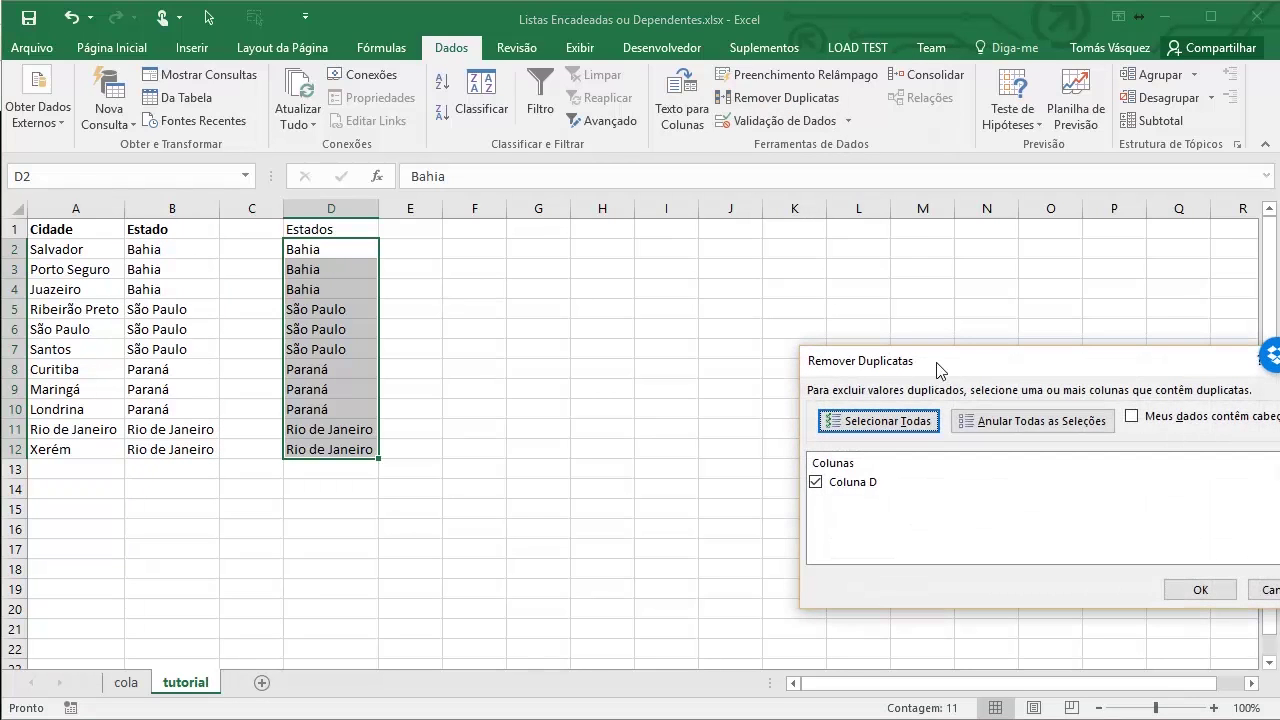
drag(938, 364, 685, 303)
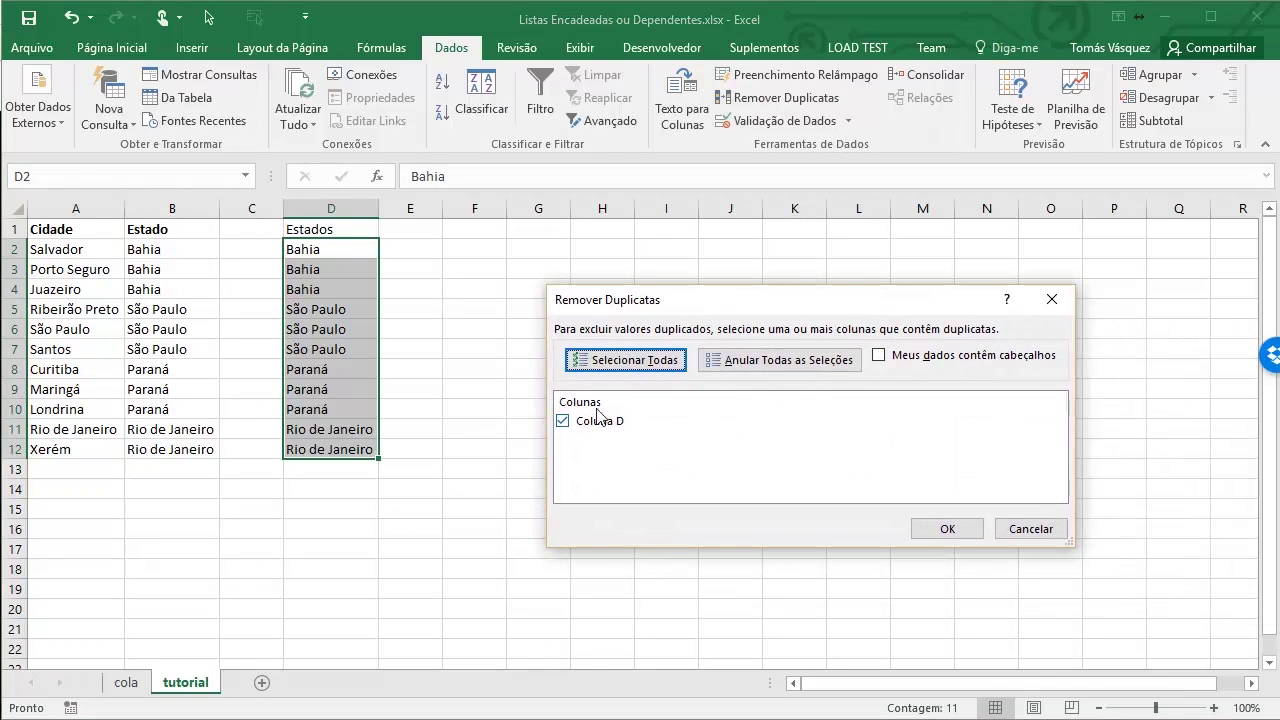
click(946, 530)
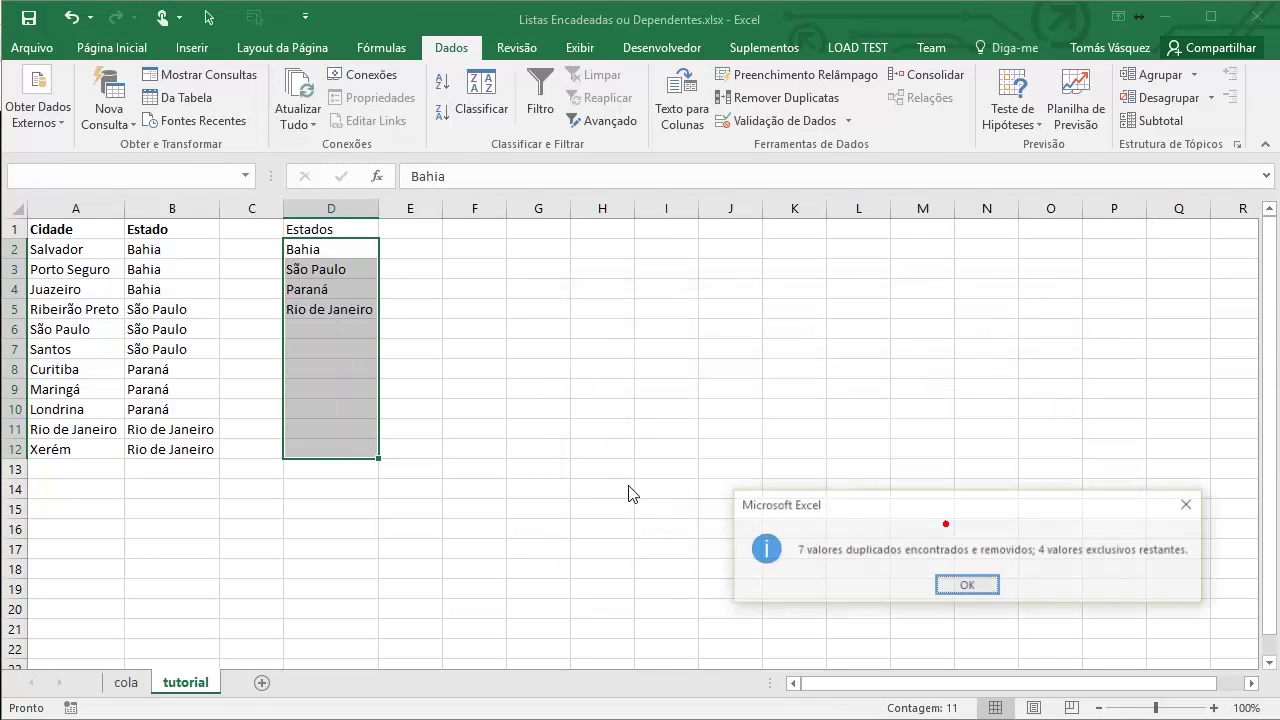
click(966, 585)
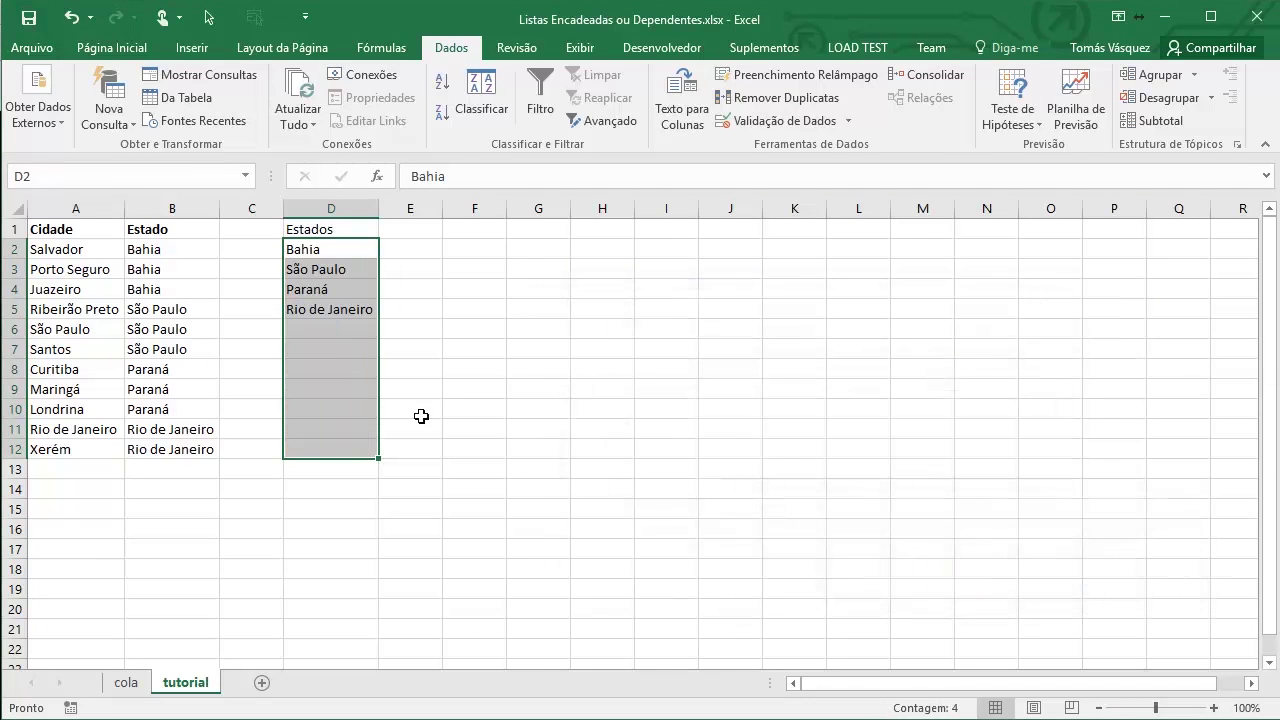
click(336, 289)
drag(349, 249, 340, 310)
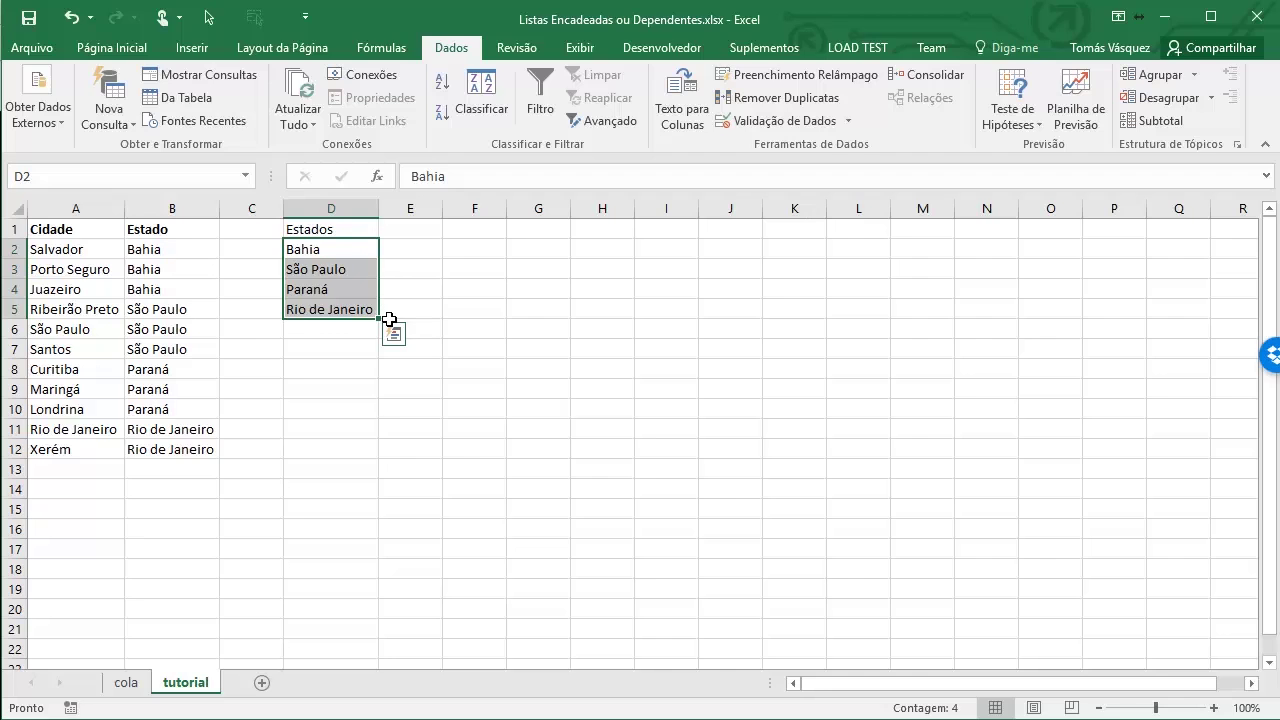
Enter the label "Selecione o Estado:" in cell F1 and fit column F's width to it
click(475, 236)
text(Se)
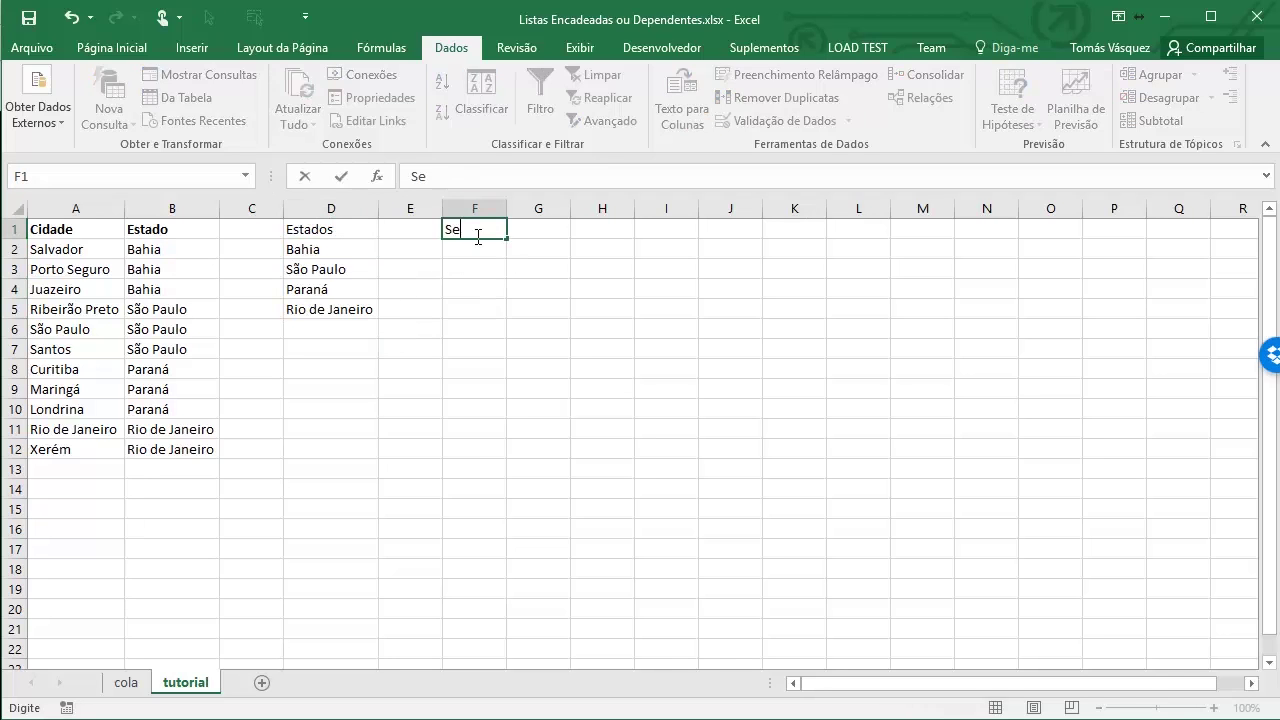
text(lecione)
text( o estad)
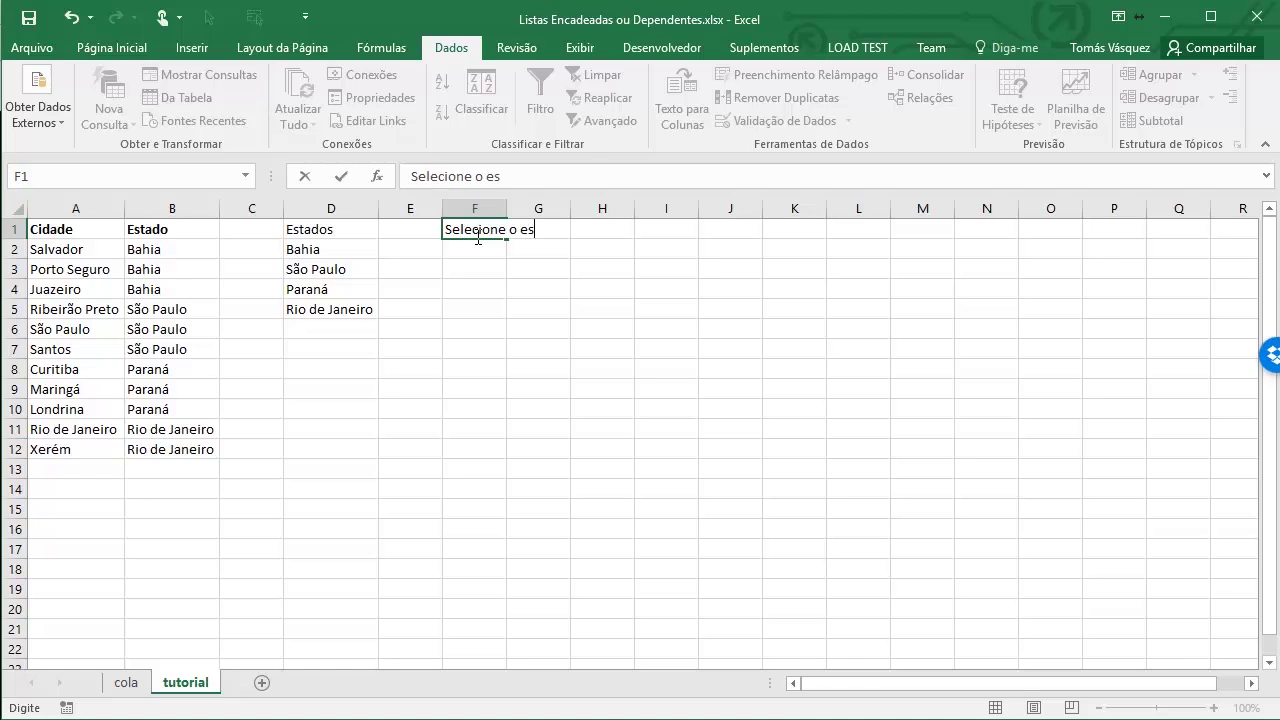
key(BackSpace)
key(BackSpace)
key(BackSpace)
key(BackSpace)
key(BackSpace)
text(Estado:)
key(Return)
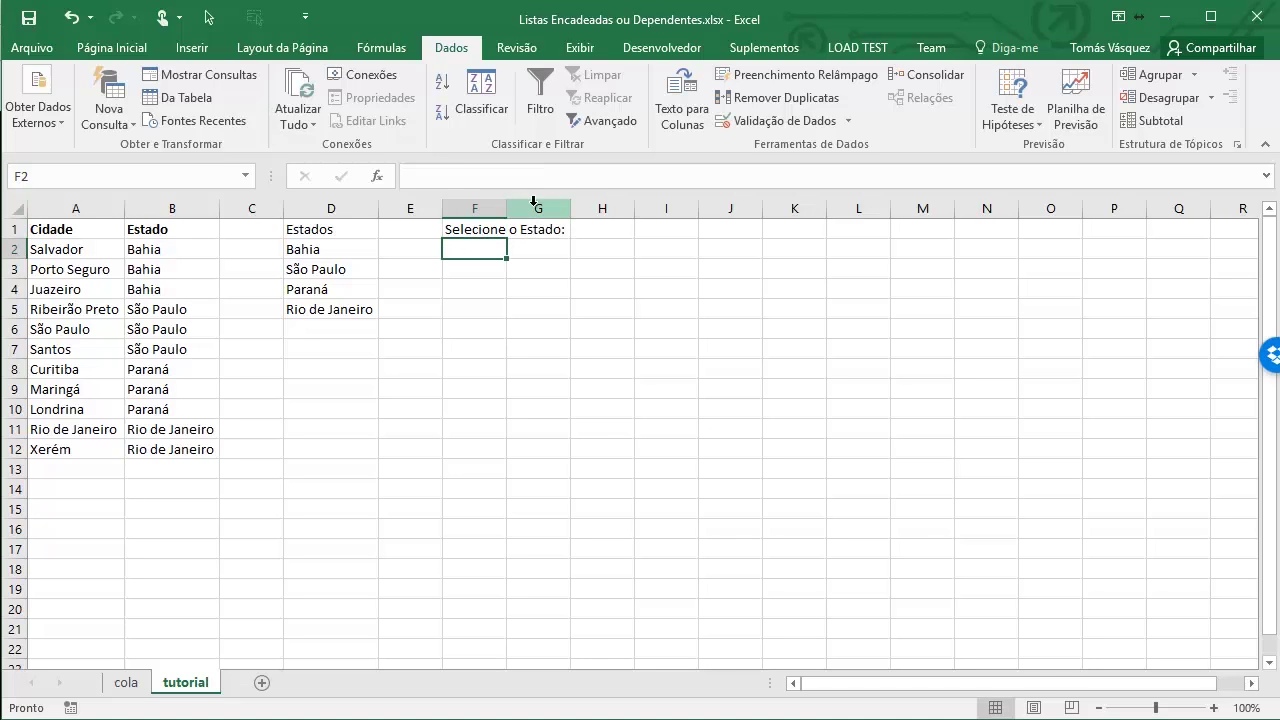
double_click(503, 210)
Add data validation to cell G1 that allows a list (Lista) with the source =$D$2:$D$5
click(583, 231)
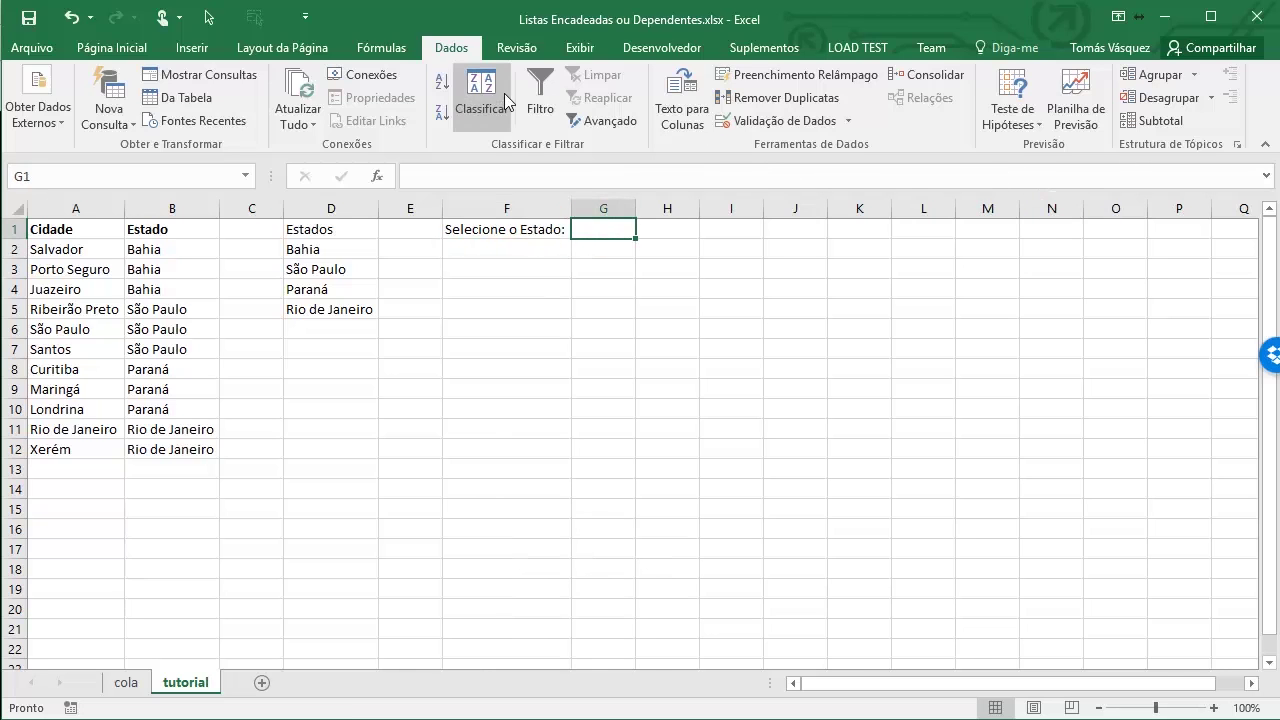
click(846, 121)
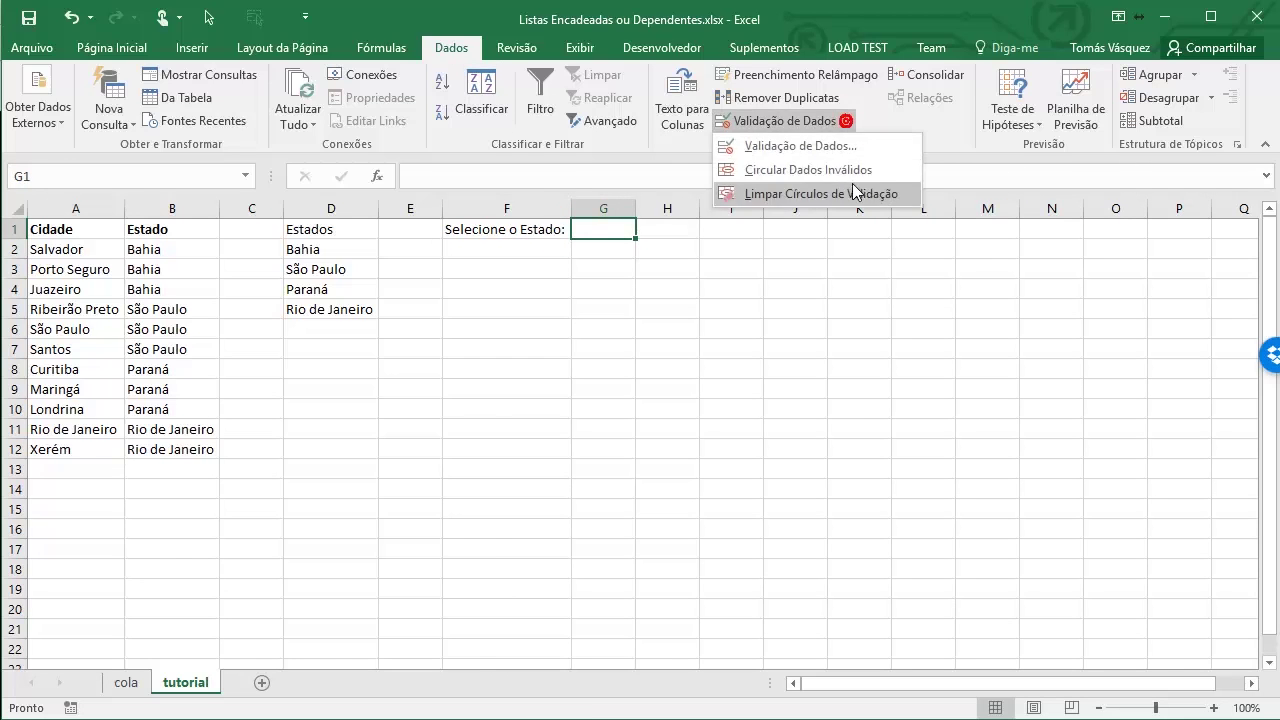
click(840, 148)
click(767, 361)
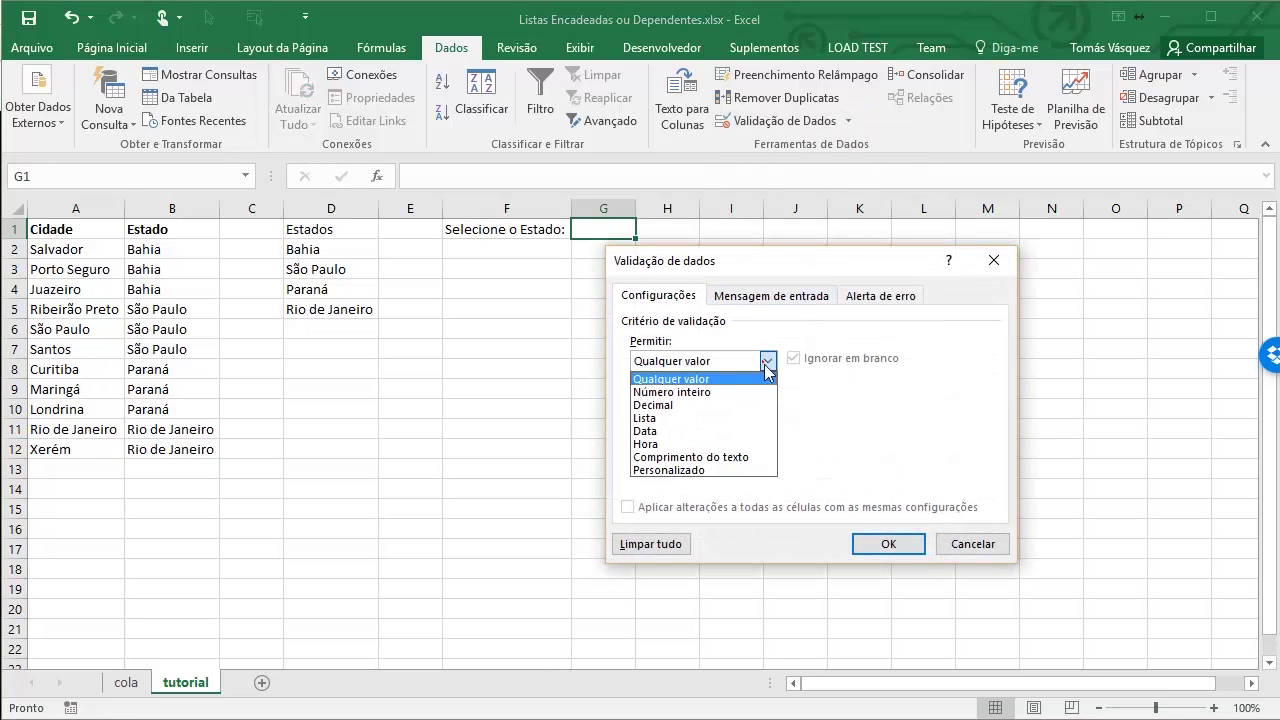
click(692, 419)
click(820, 443)
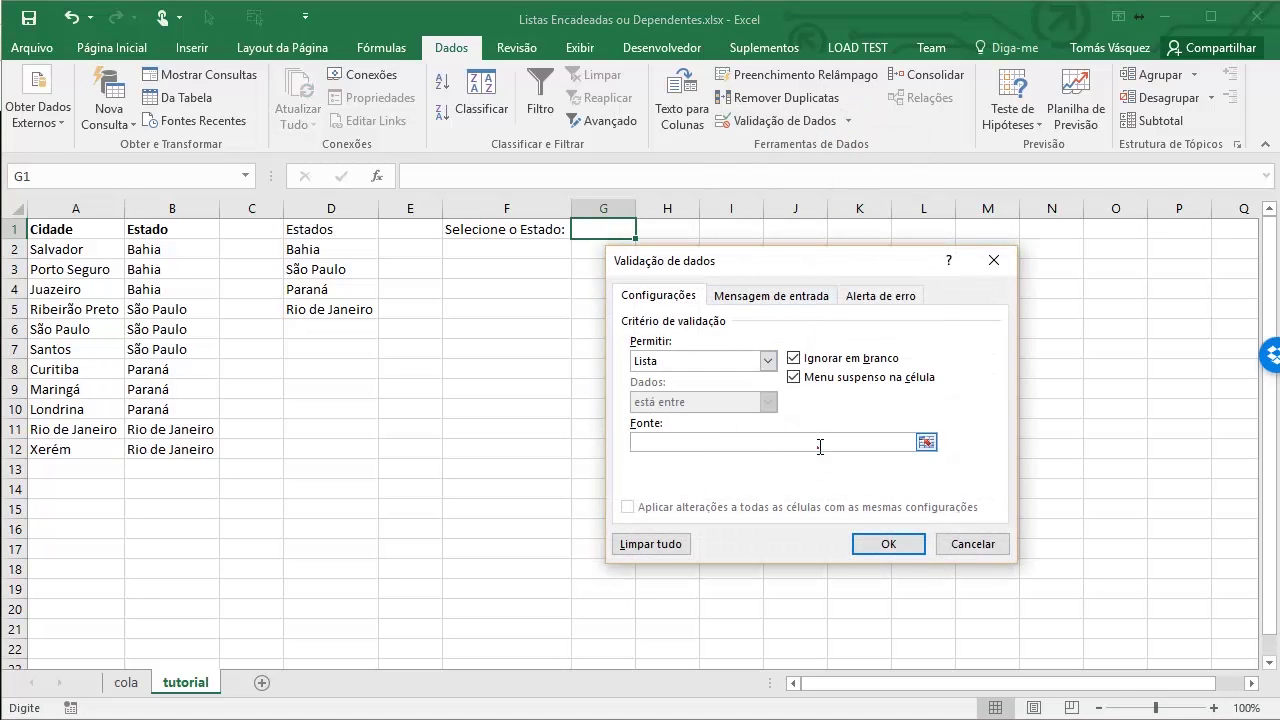
click(925, 445)
drag(346, 258, 343, 308)
click(1004, 288)
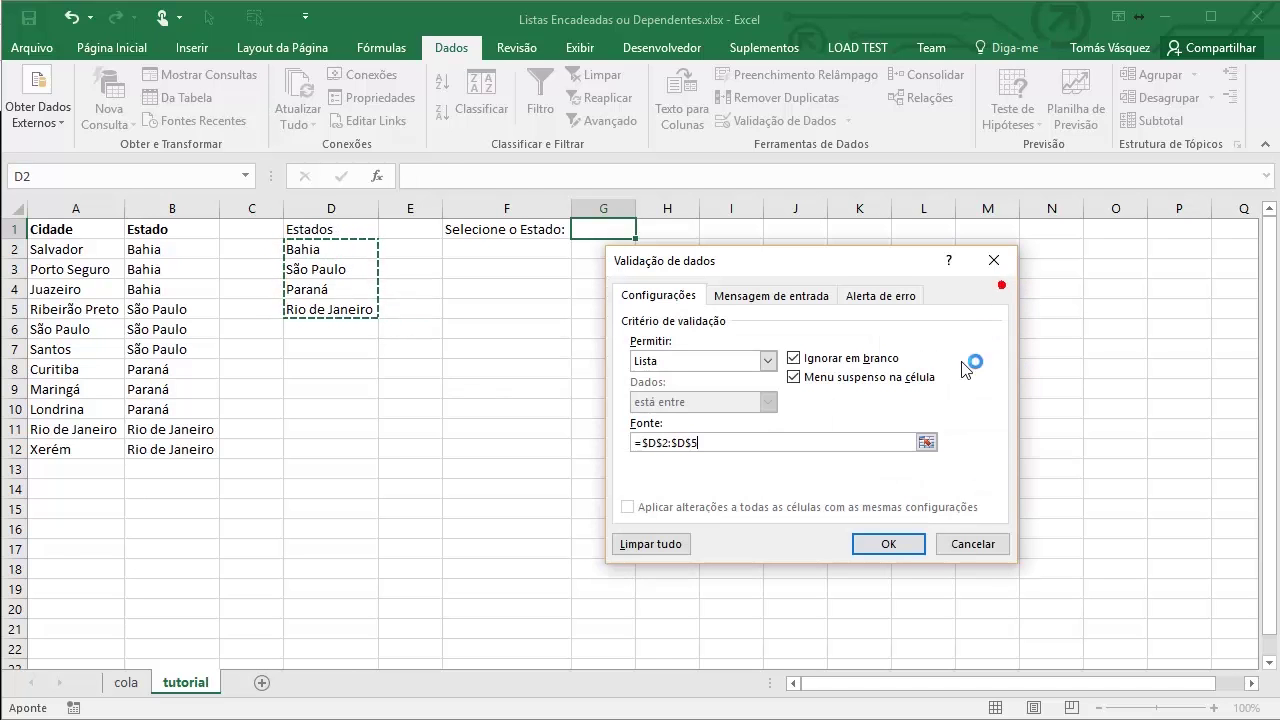
click(889, 543)
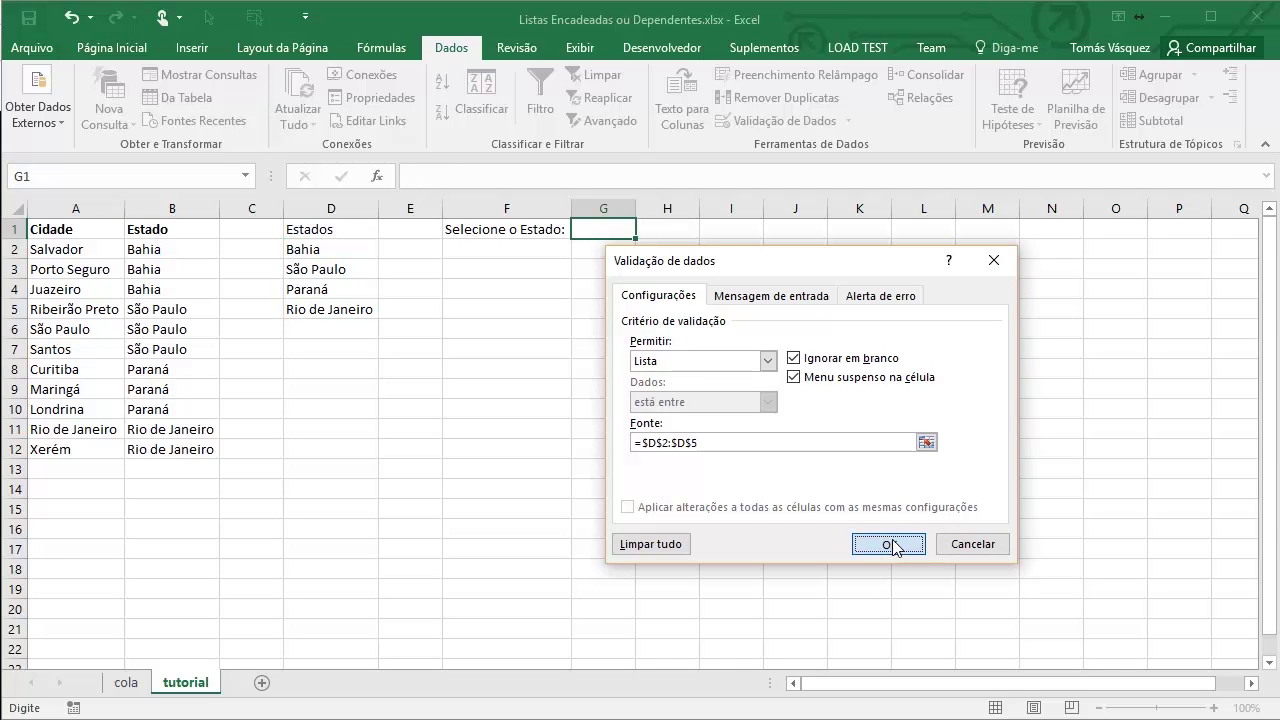
Check the state choices in G1's drop-down list and widen column G to fit the longest state name
click(645, 232)
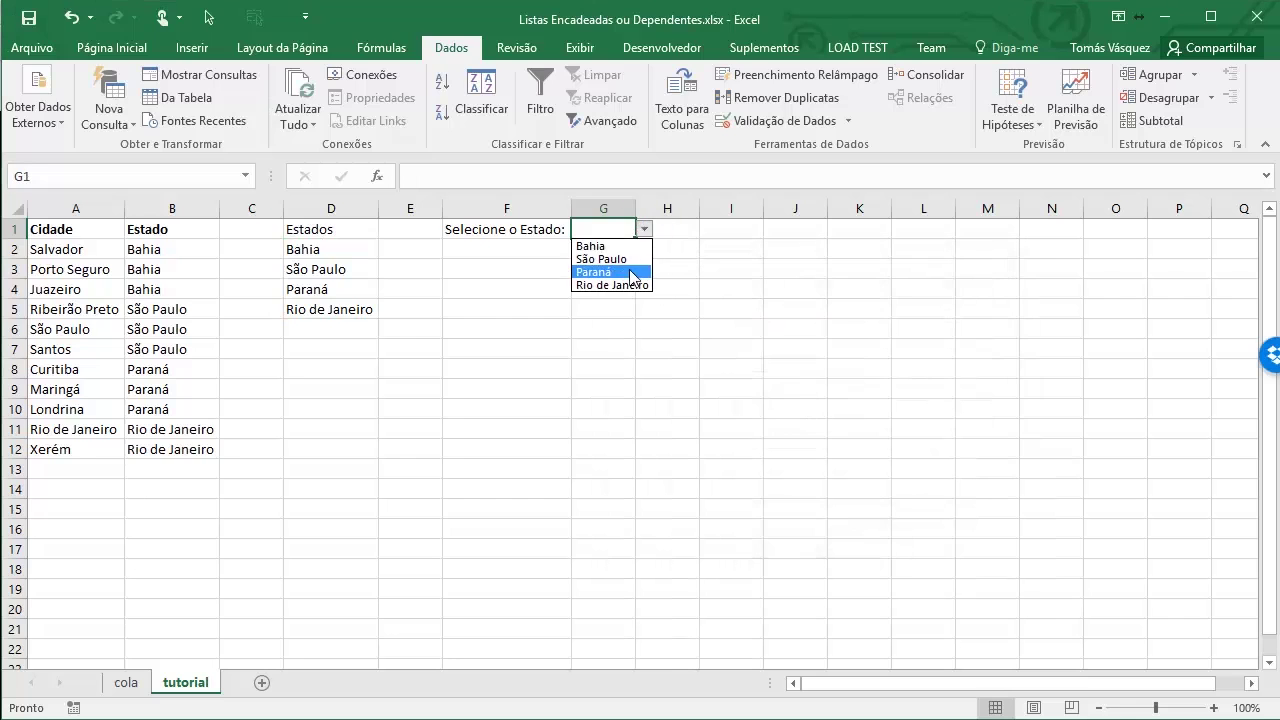
click(636, 207)
drag(636, 207, 681, 207)
Enter the label "Selecione a Cidade:" in cell F2, below the state label
click(540, 244)
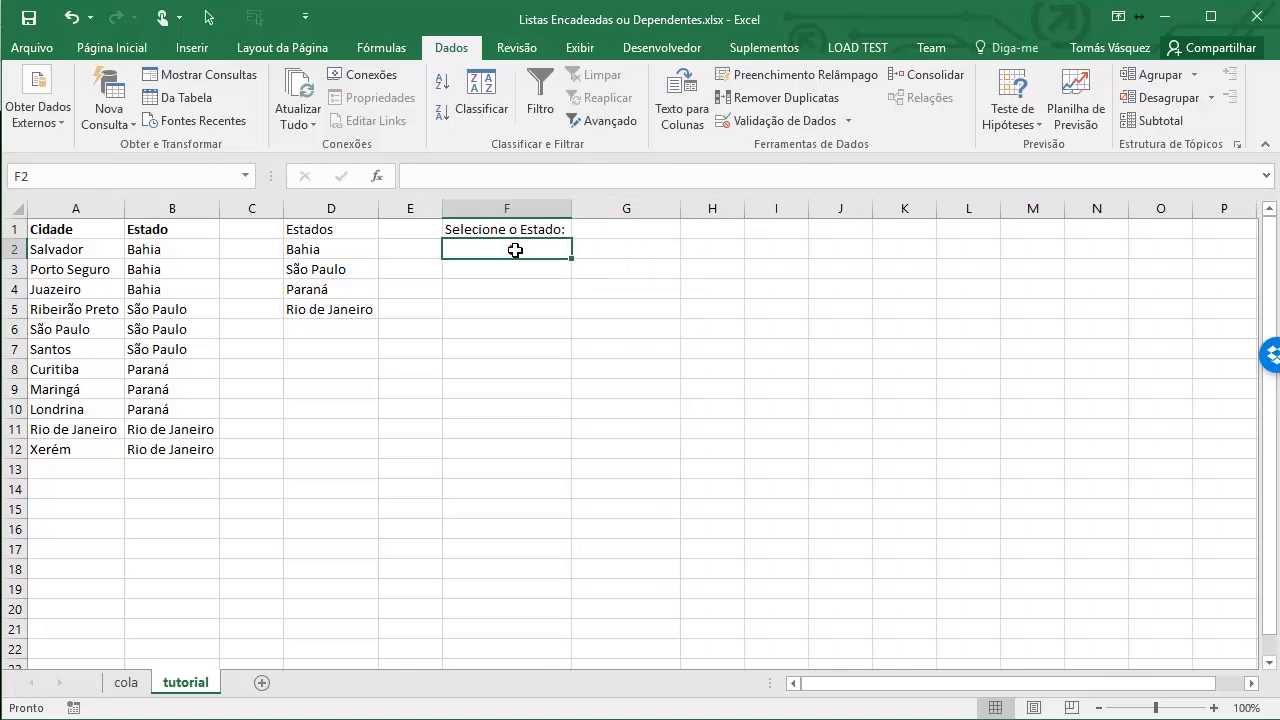
text(Selecio)
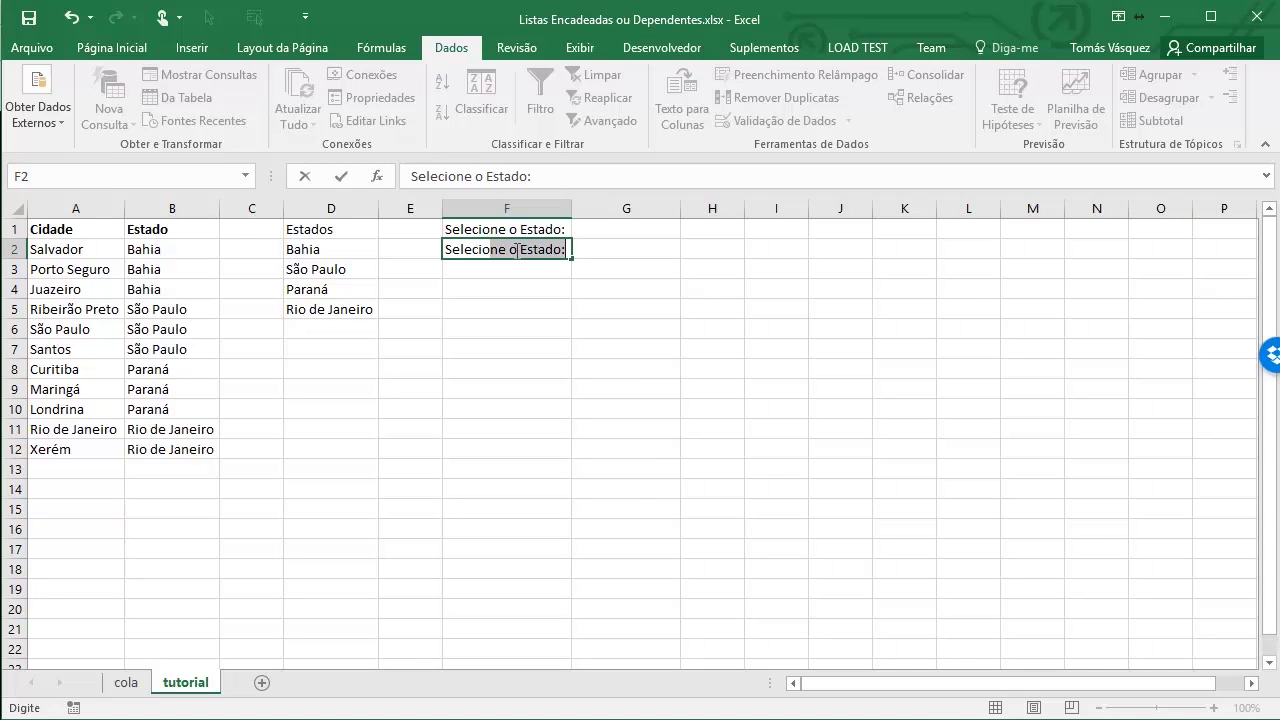
text(ne a Cidade)
key(Return)
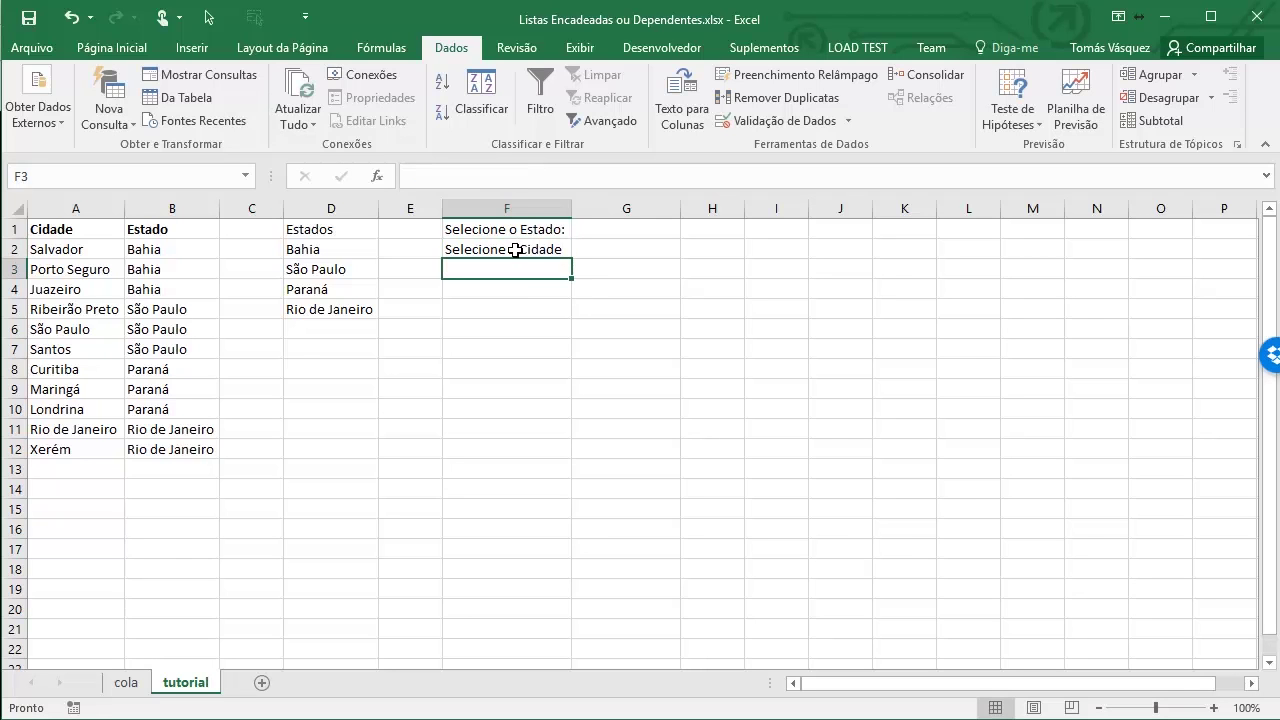
click(515, 250)
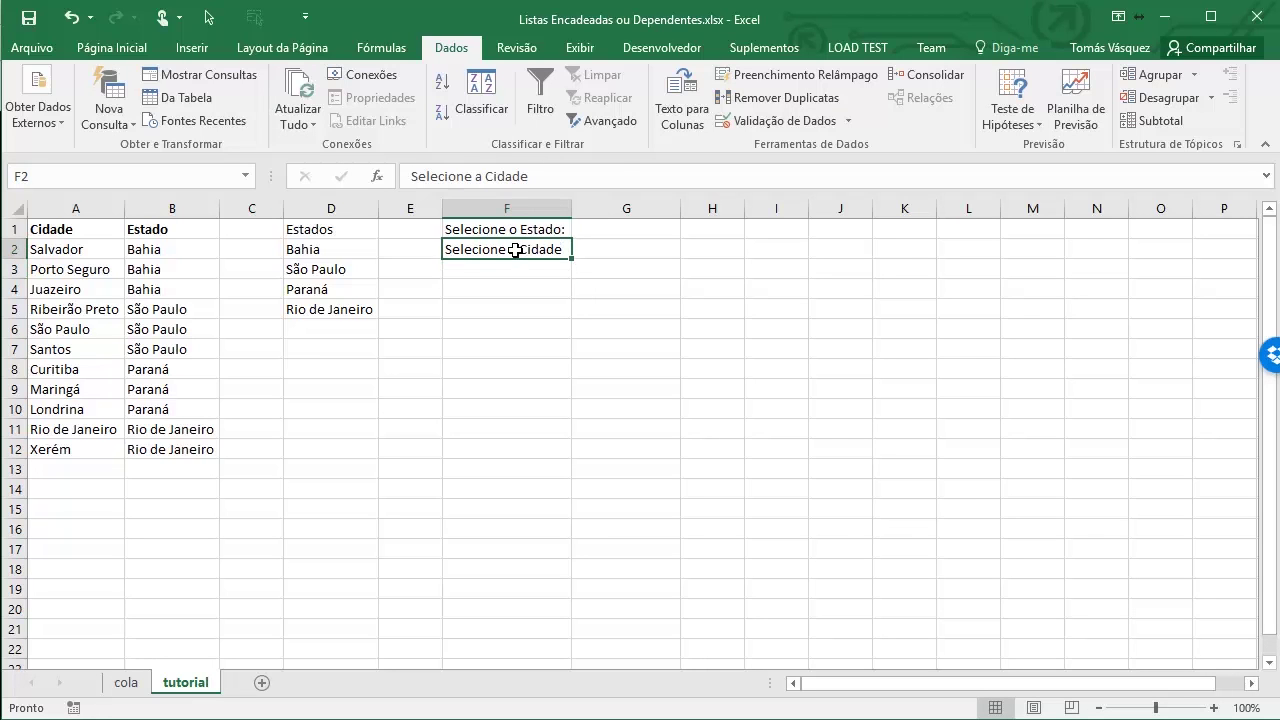
click(595, 175)
text(:)
key(Return)
Choose Bahia from the state drop-down list in cell G1
key(Up)
key(Up)
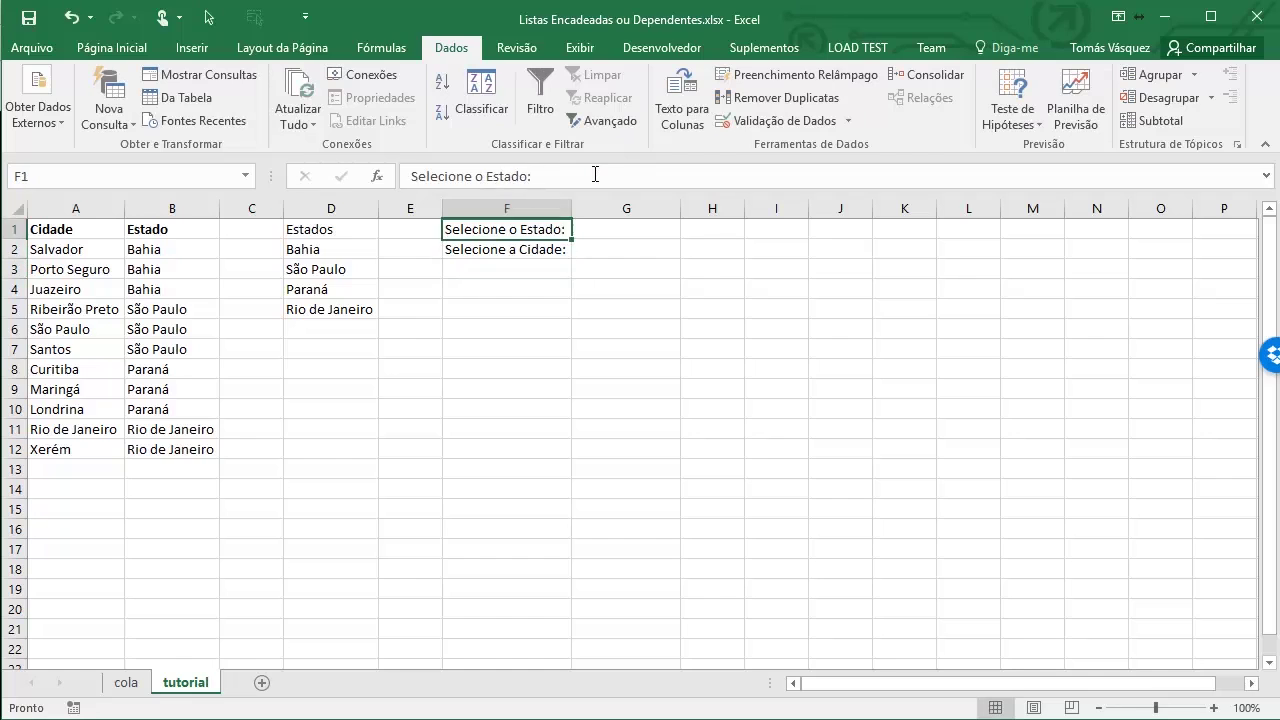
key(Right)
key(alt+Down)
key(Down)
key(Return)
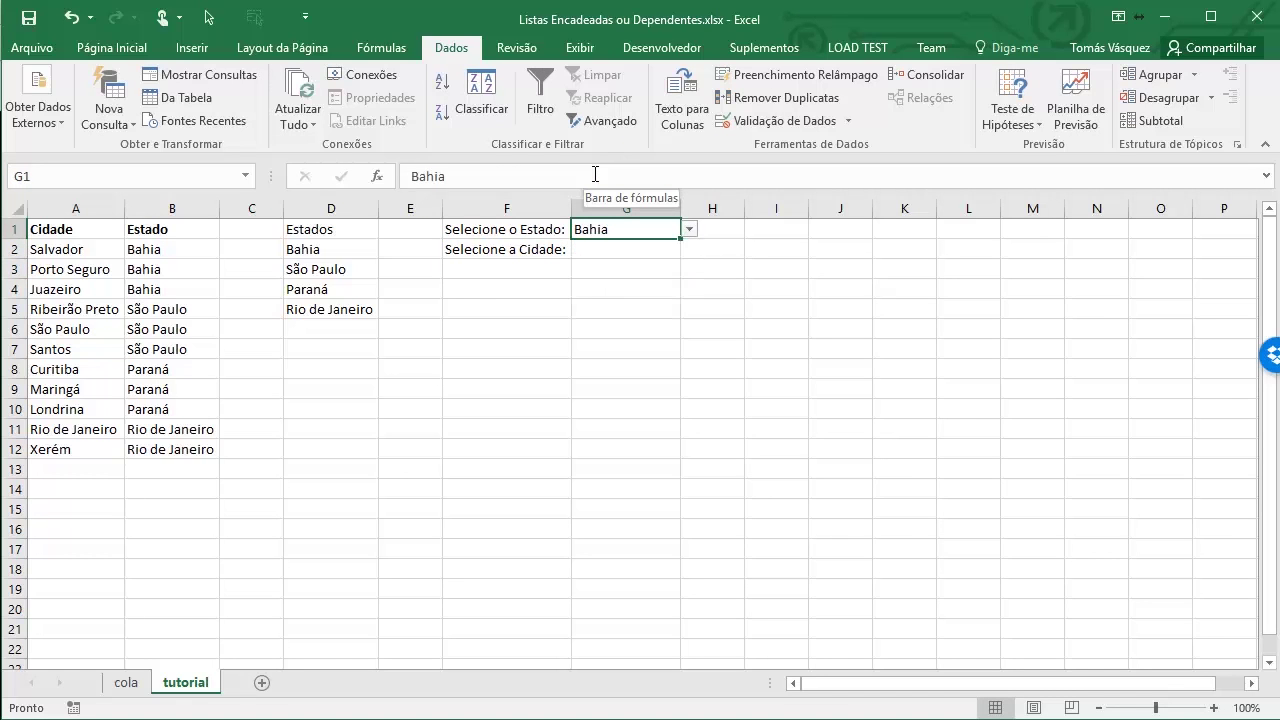
Check cell G2, next to the city label, for drop-down choices
key(Down)
key(alt+Down)
key(Escape)
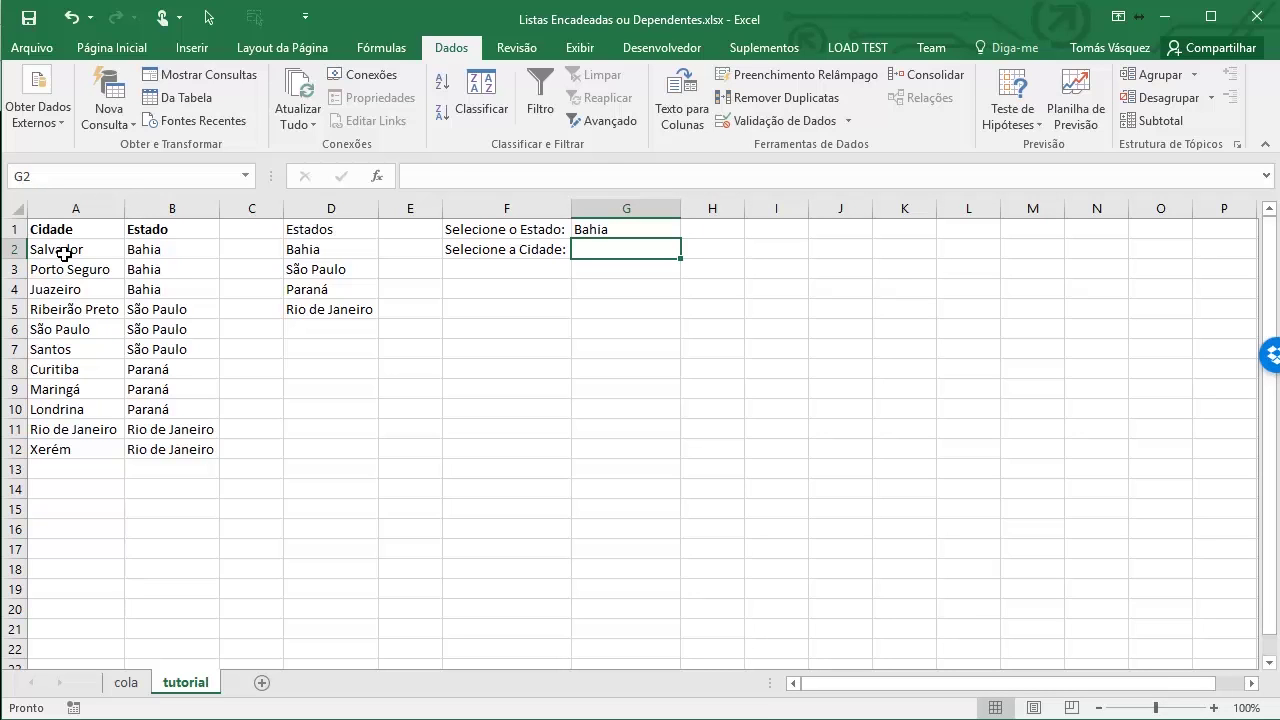
Review the city and state table in A1:B12 and enter the function name CORRESP in cell G4
drag(78, 229, 183, 460)
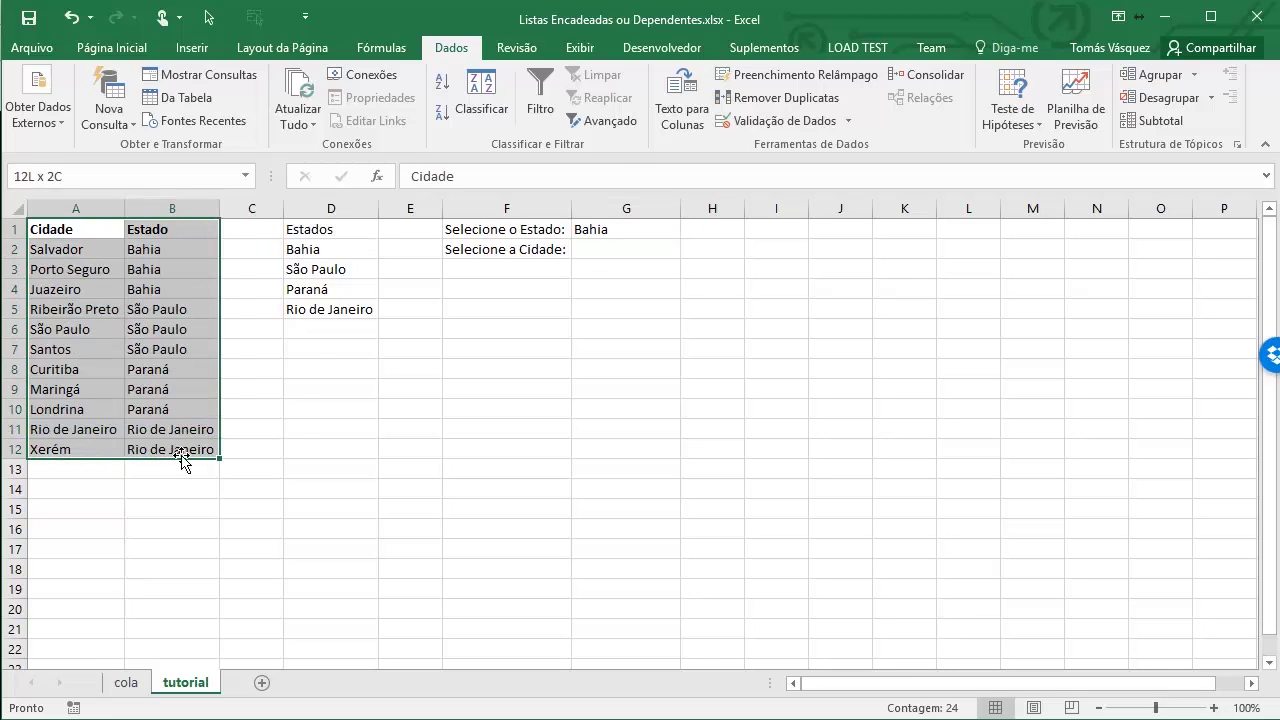
click(586, 249)
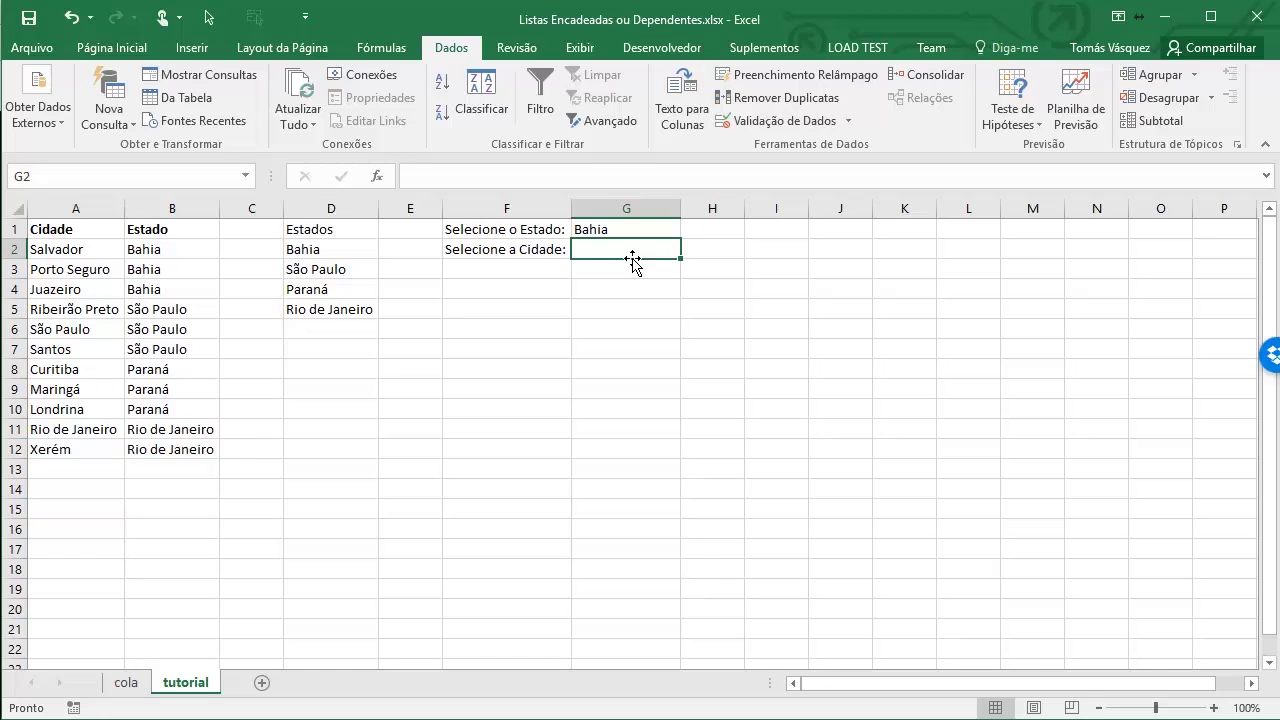
key(Return)
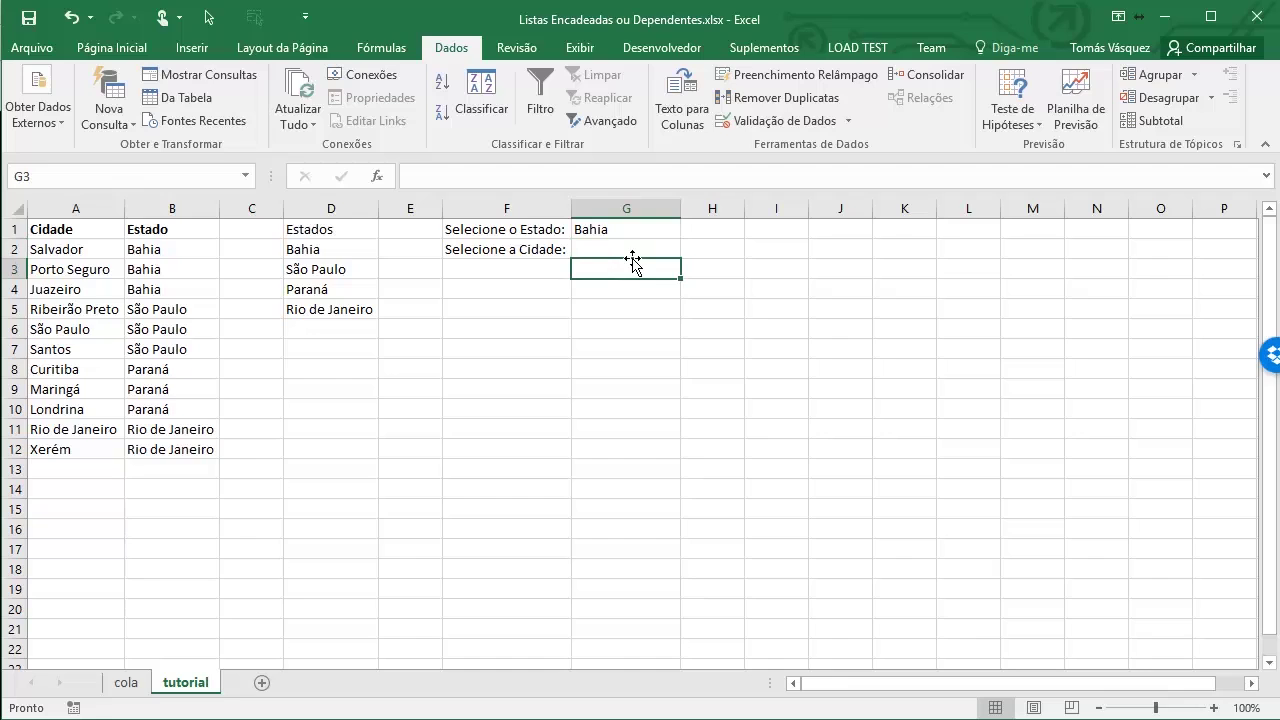
key(Return)
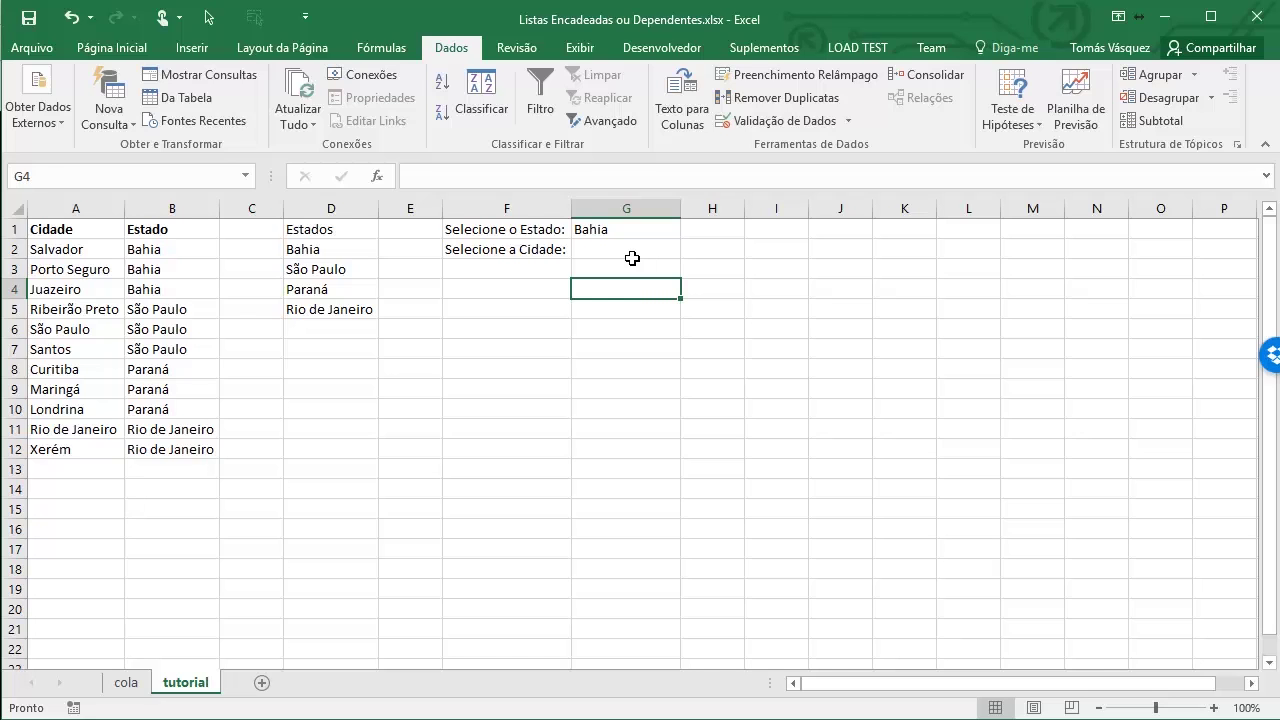
text(CORRESP)
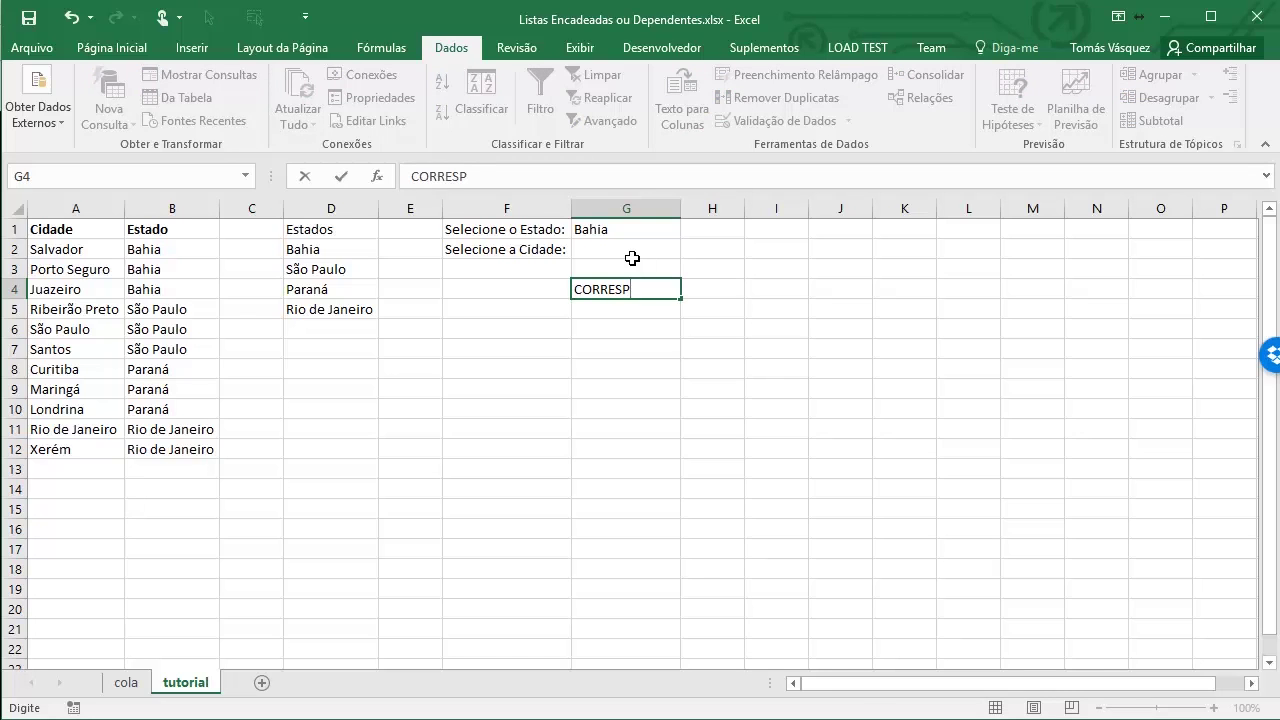
key(Return)
key(Up)
key(Down)
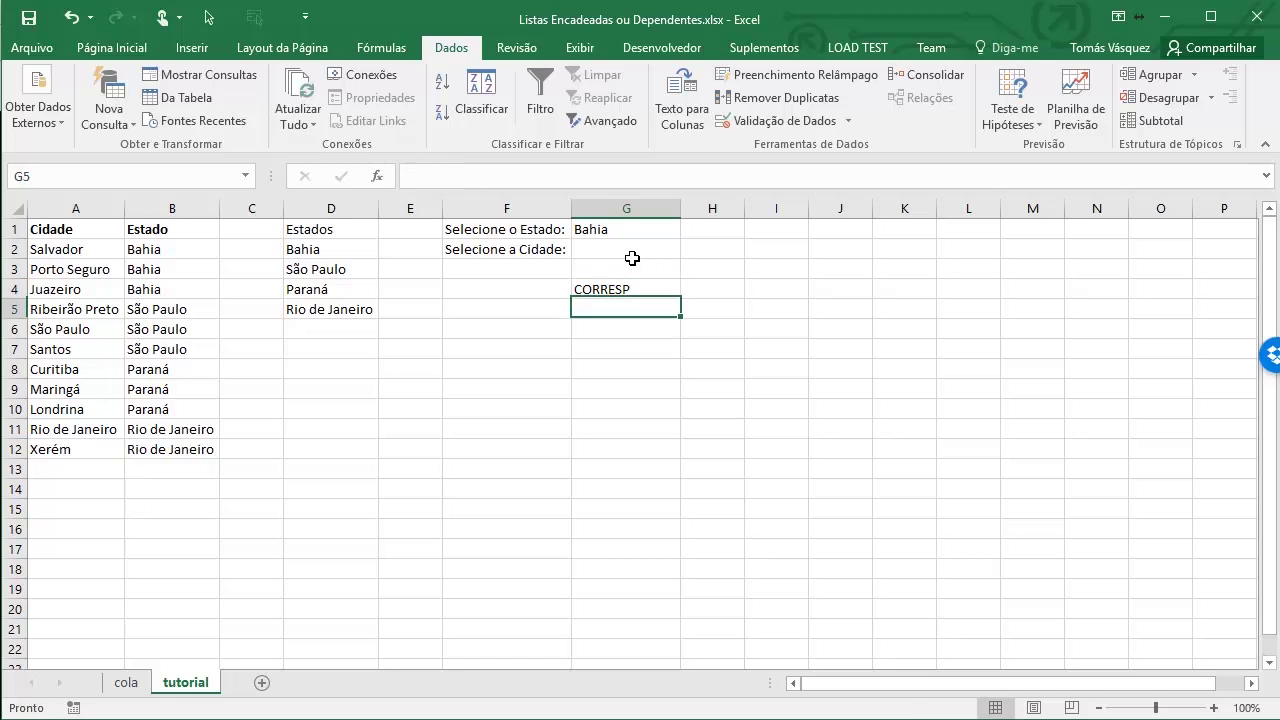
Enter the function name CONT.SE in cell G5, below CORRESP
text(CON)
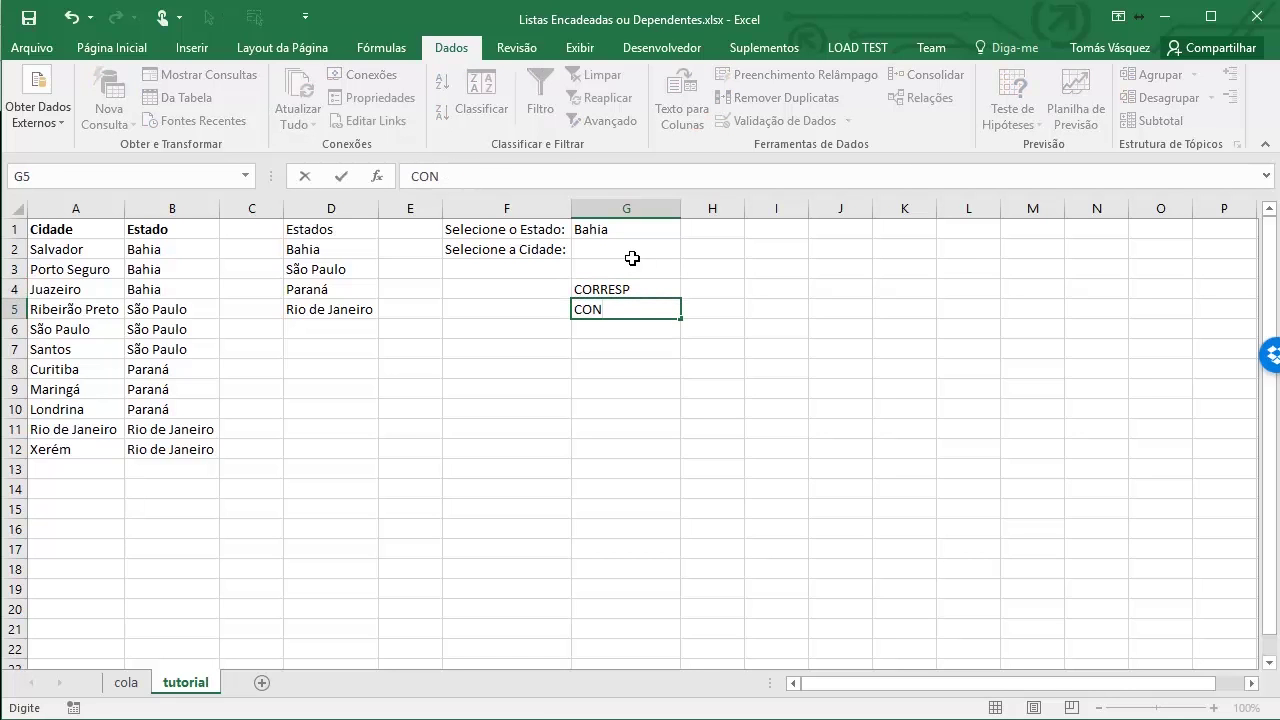
text(T.SE)
key(Return)
key(Up)
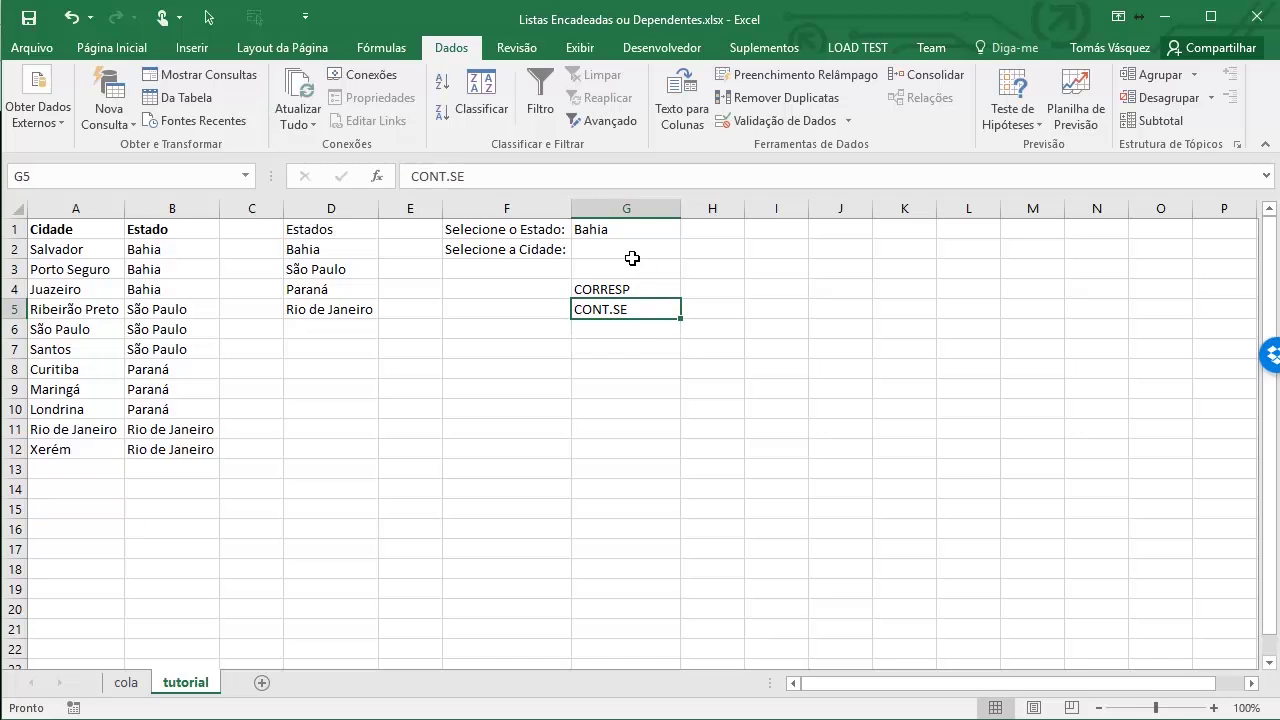
key(Down)
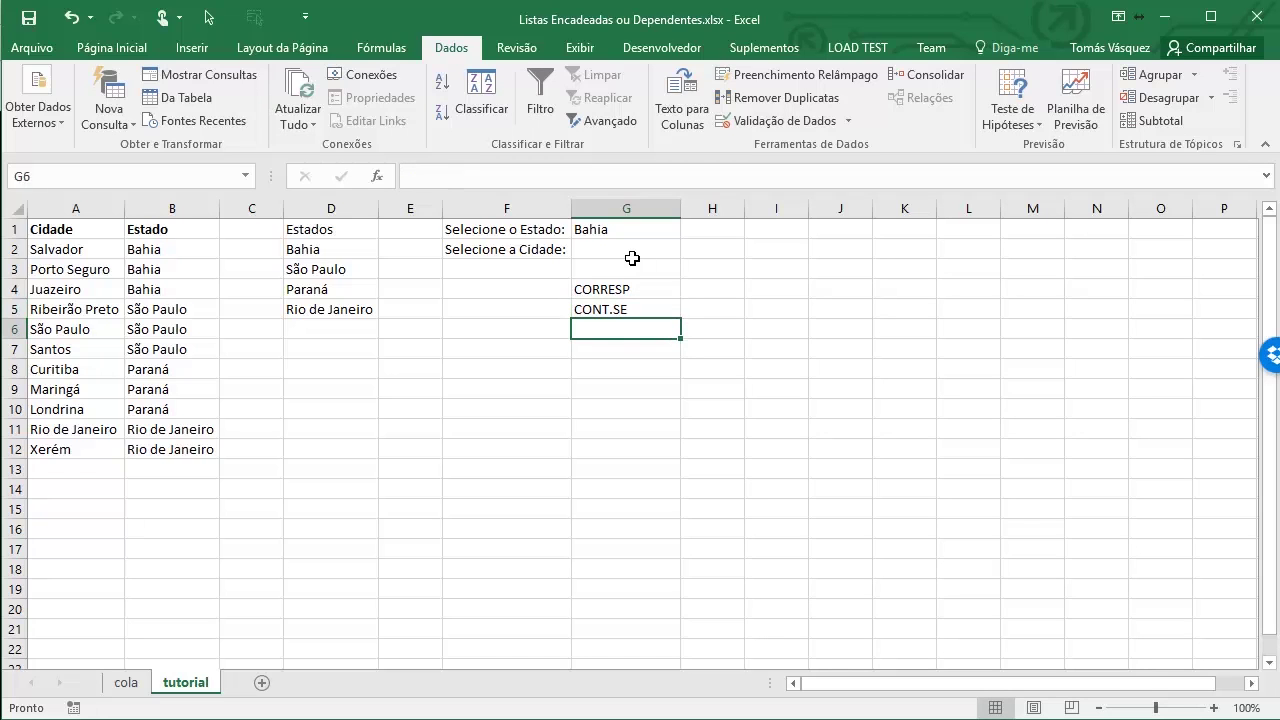
Enter the function name DESLOC in cell G6, below CONT.SE
text(DES)
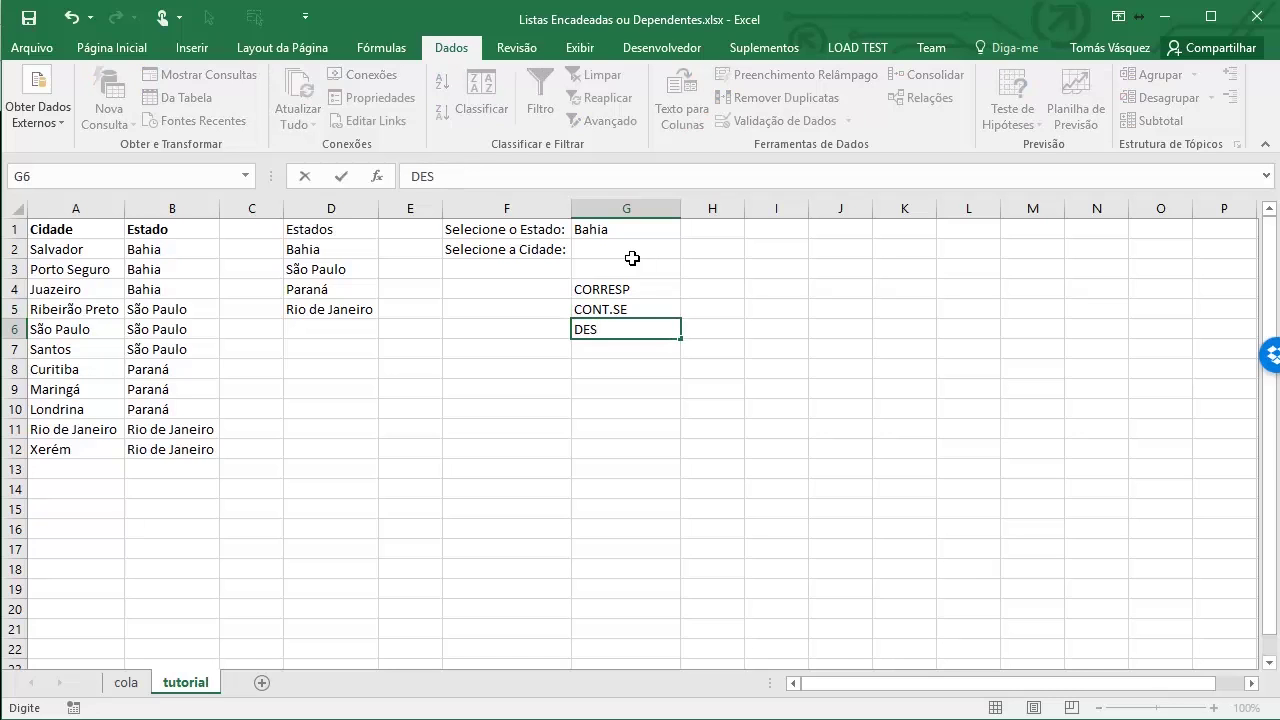
text(LOC)
key(Return)
key(Up)
key(Up)
key(Up)
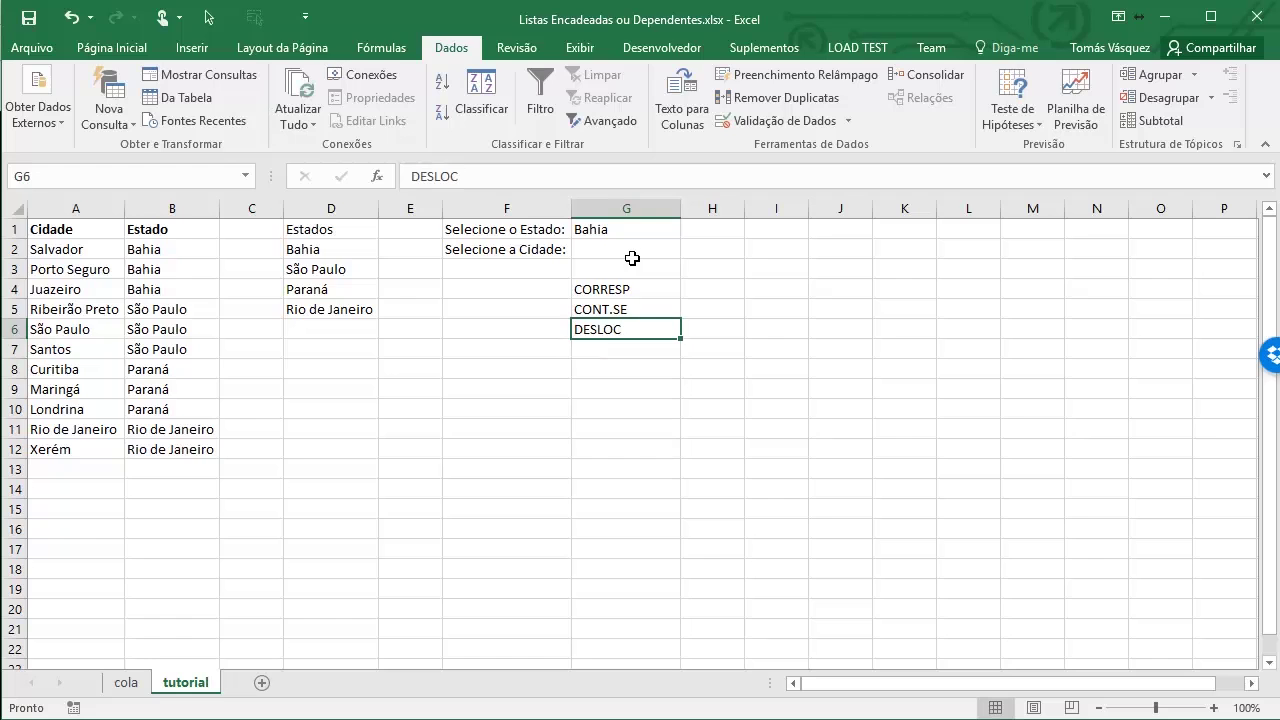
key(Down)
key(Down)
Enter =CORRESP(G1;B2:B12;0) in cell H4 to find the exact-match position of the chosen state in the Estado column
click(632, 263)
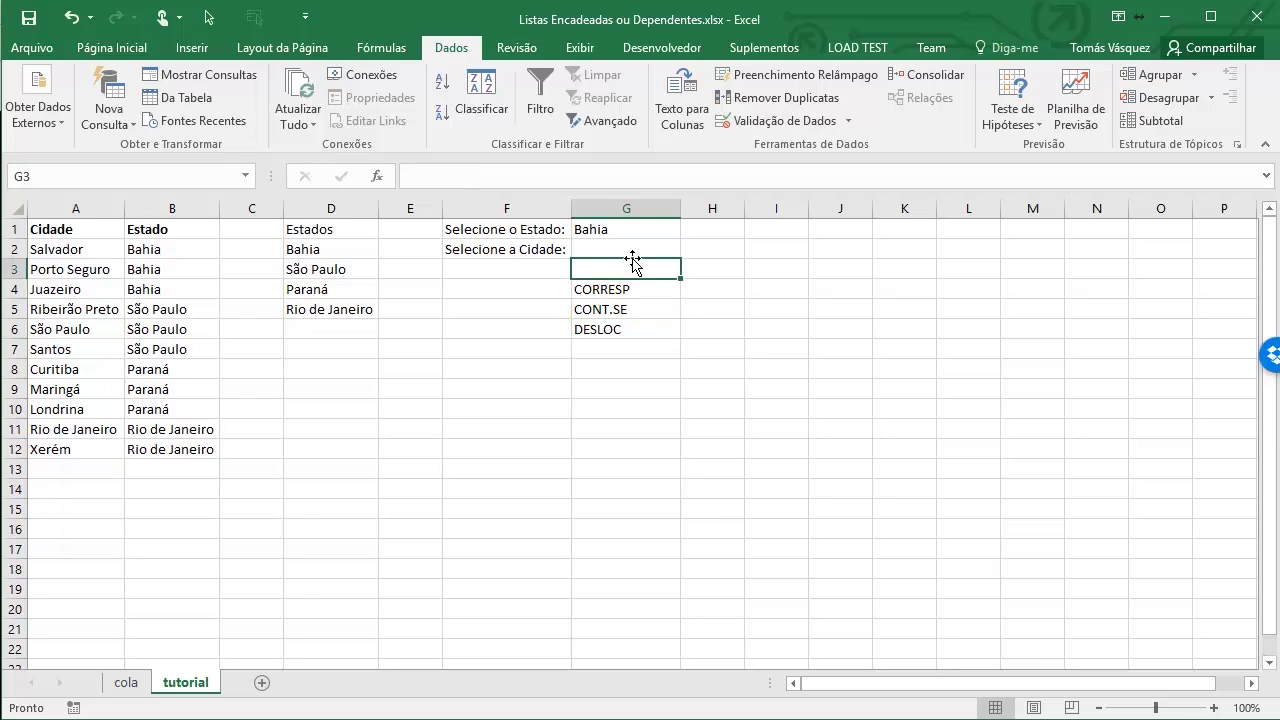
key(Down)
key(Right)
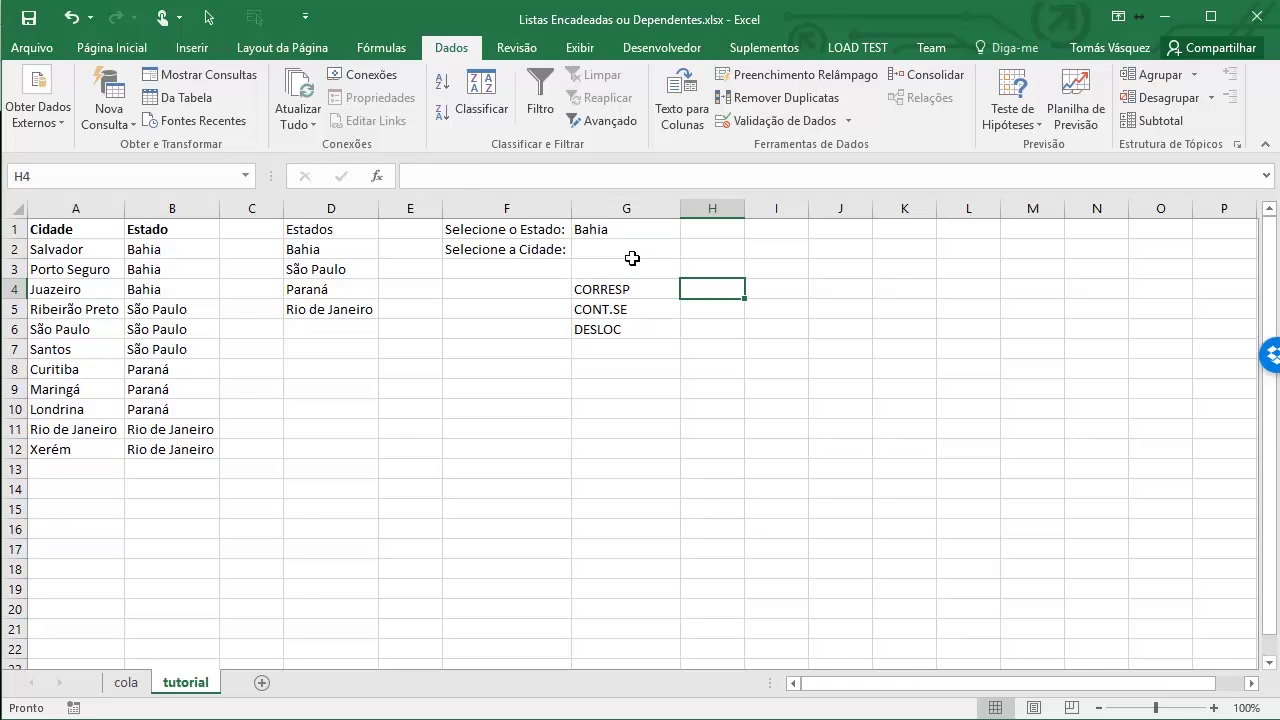
text(=)
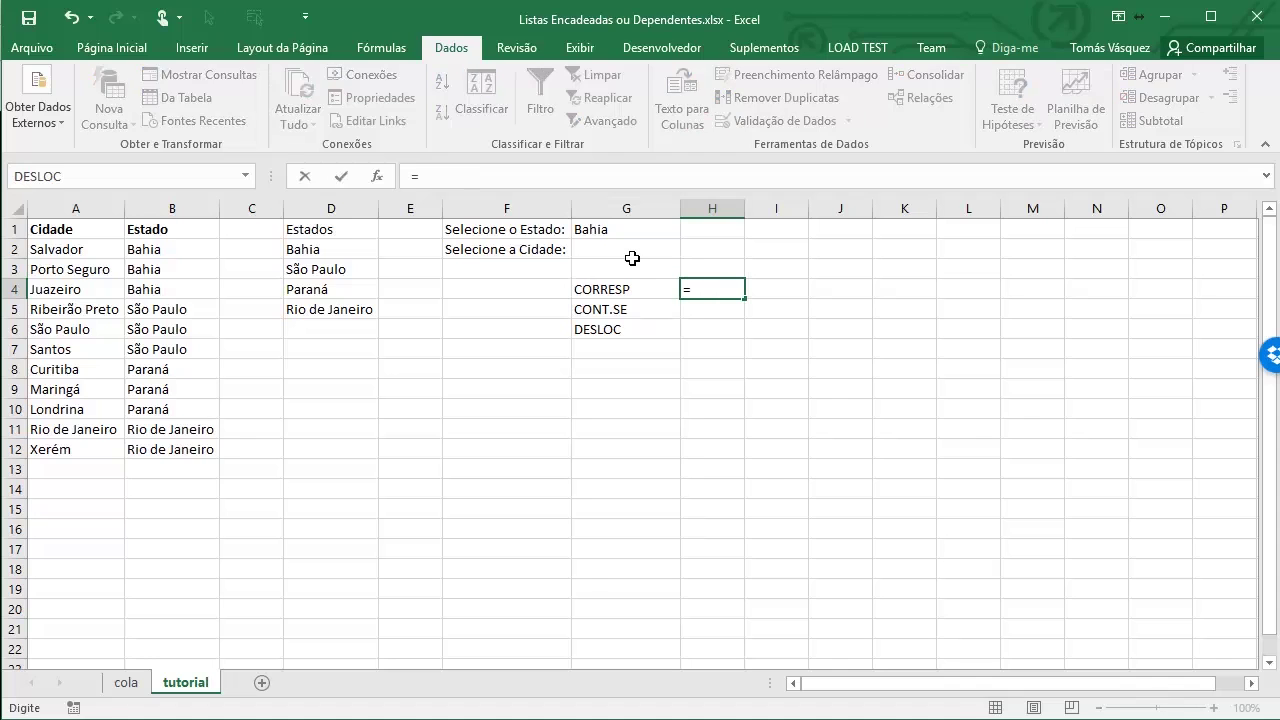
text(COR)
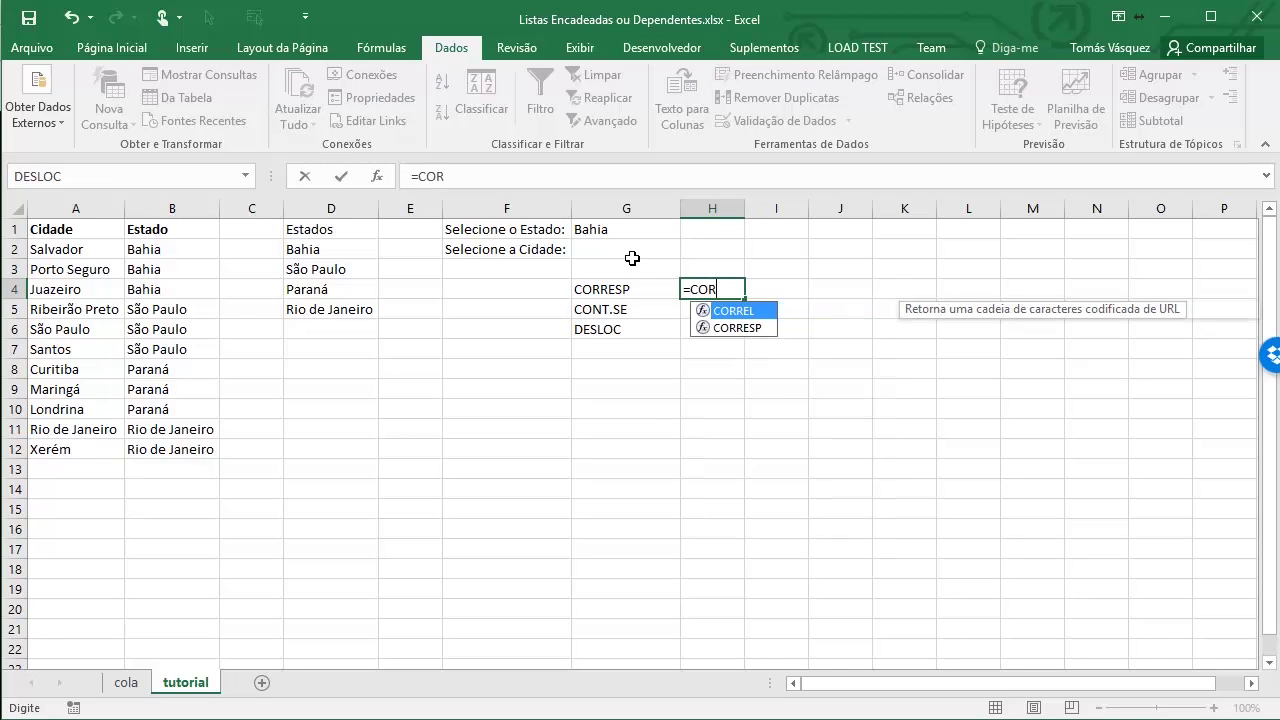
key(Down)
key(Tab)
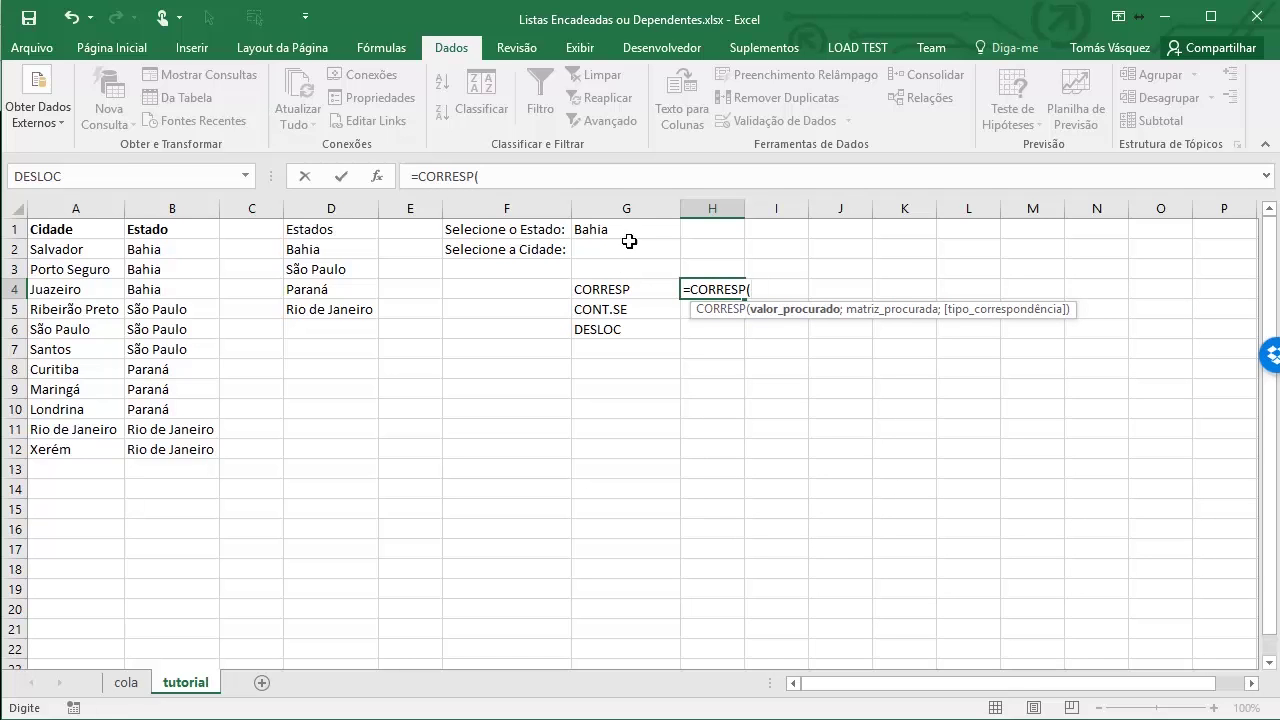
click(628, 231)
text(;)
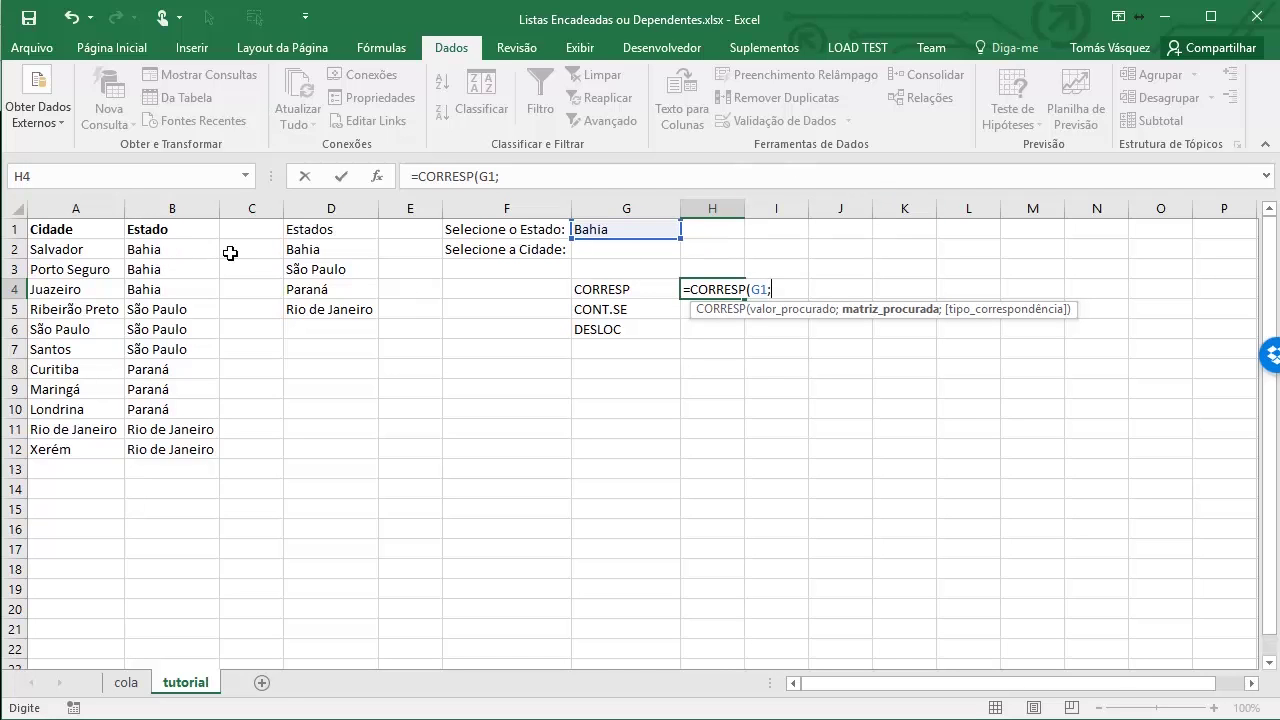
drag(144, 249, 140, 455)
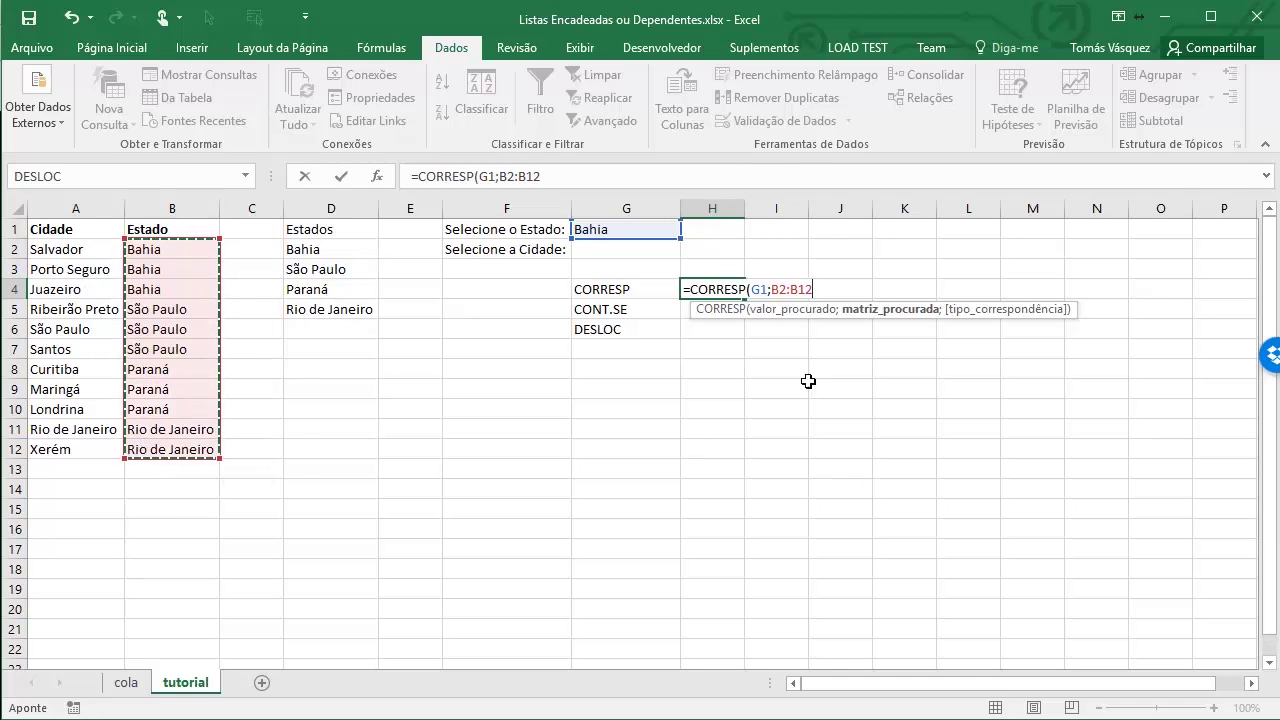
text(;)
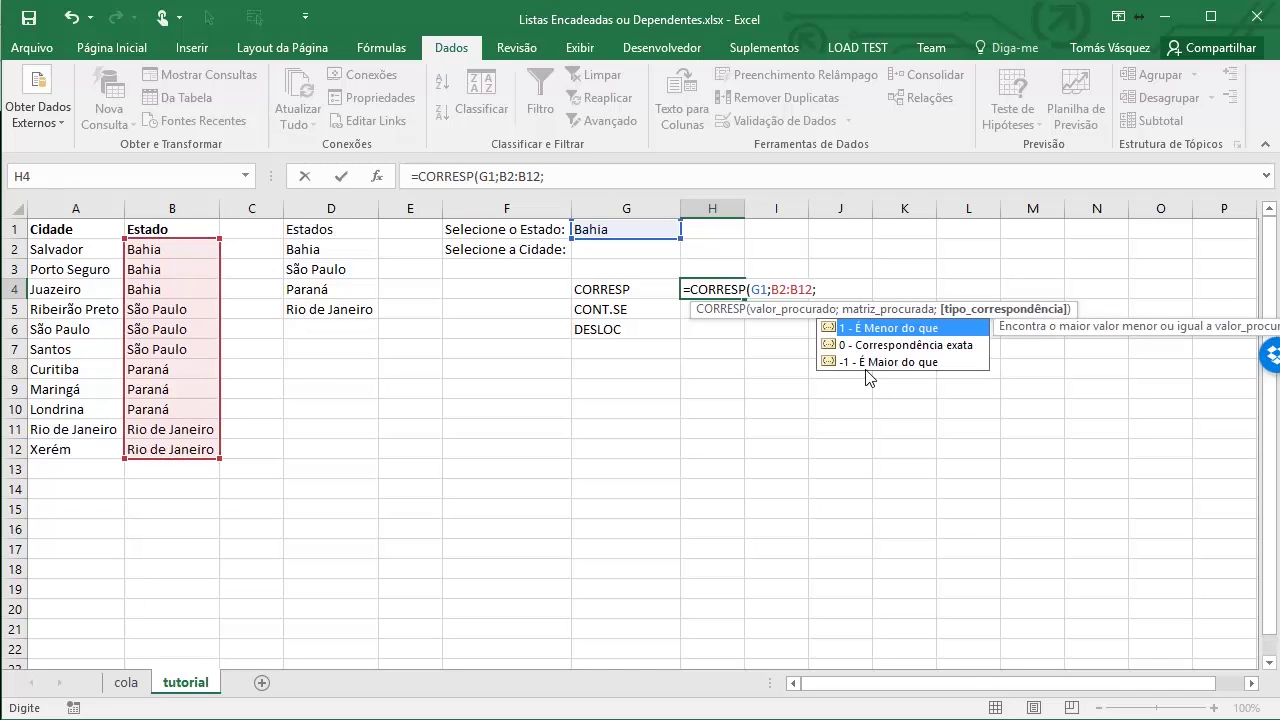
click(903, 346)
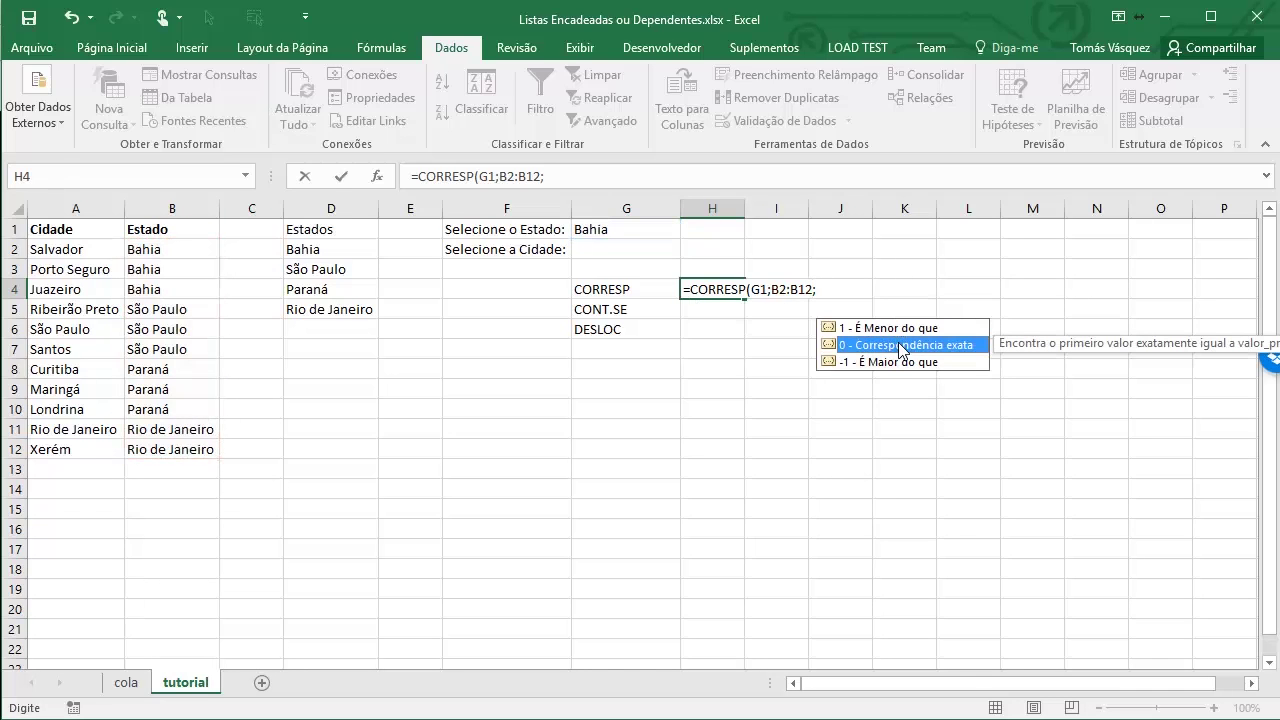
double_click(903, 345)
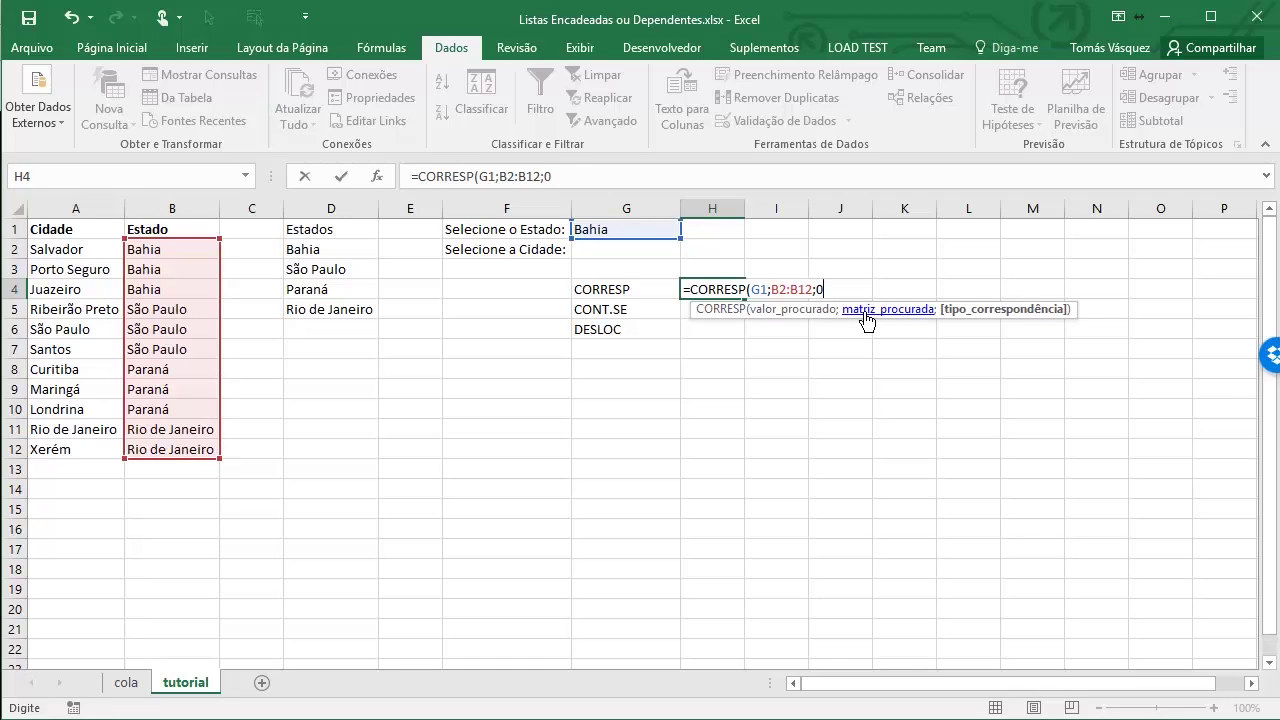
text())
key(Return)
key(Up)
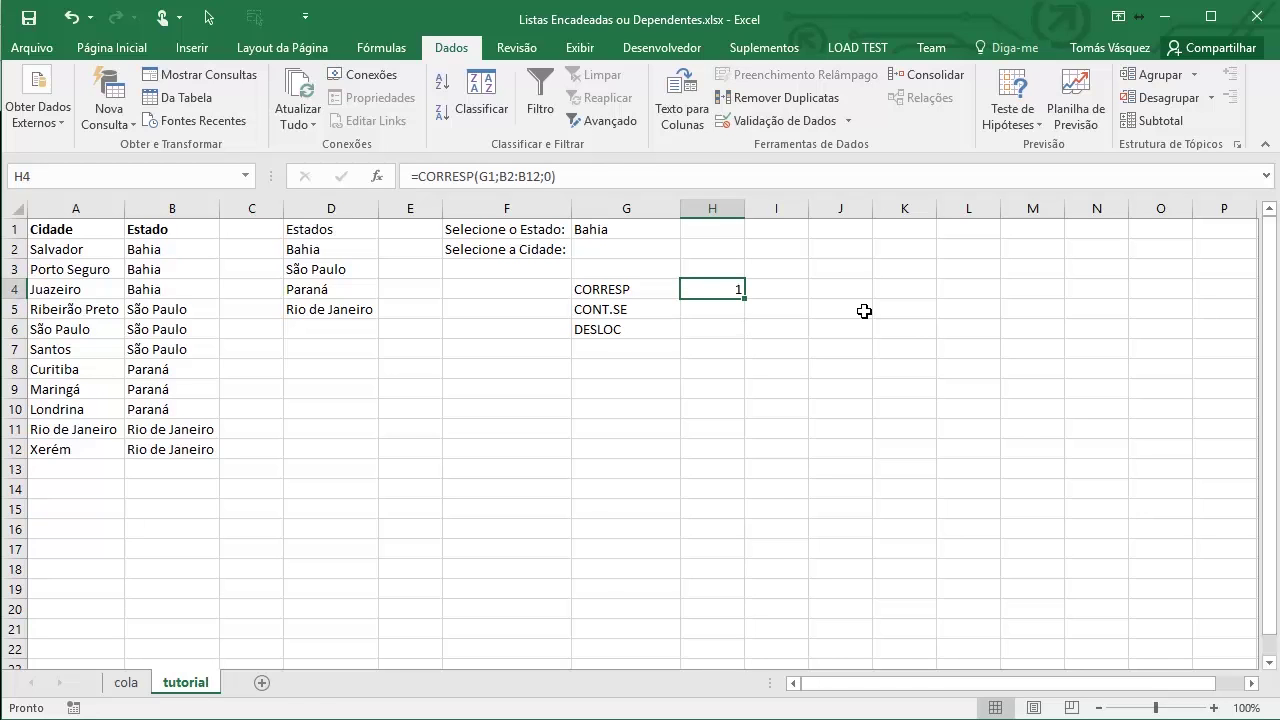
Test the CORRESP formula in H4 by choosing São Paulo and Rio de Janeiro in turn from G1's drop-down list
click(616, 228)
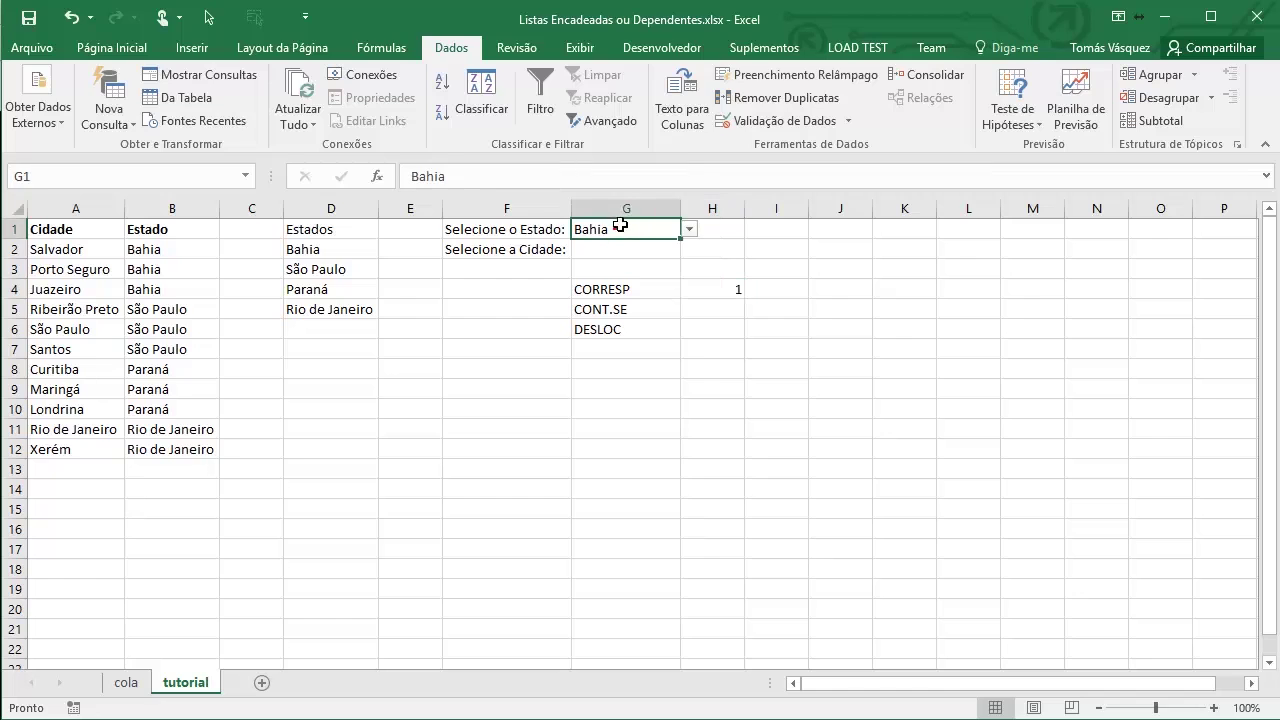
click(689, 229)
click(656, 260)
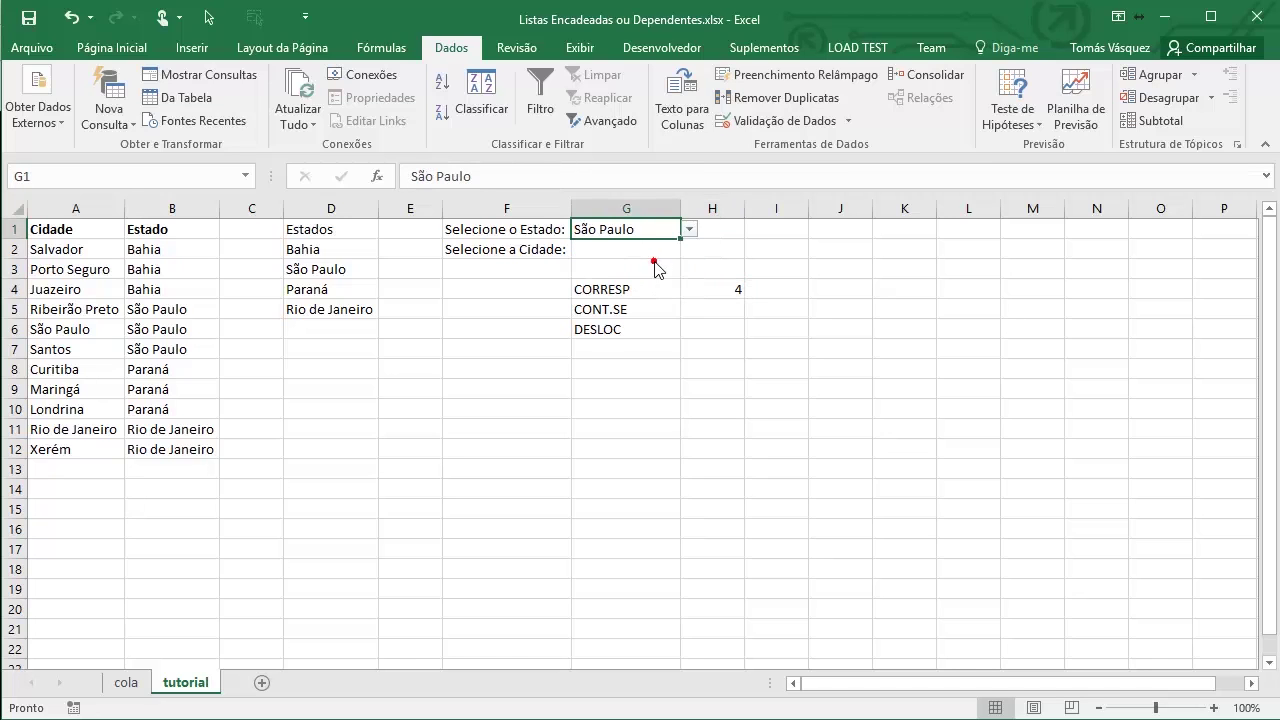
click(724, 291)
click(665, 232)
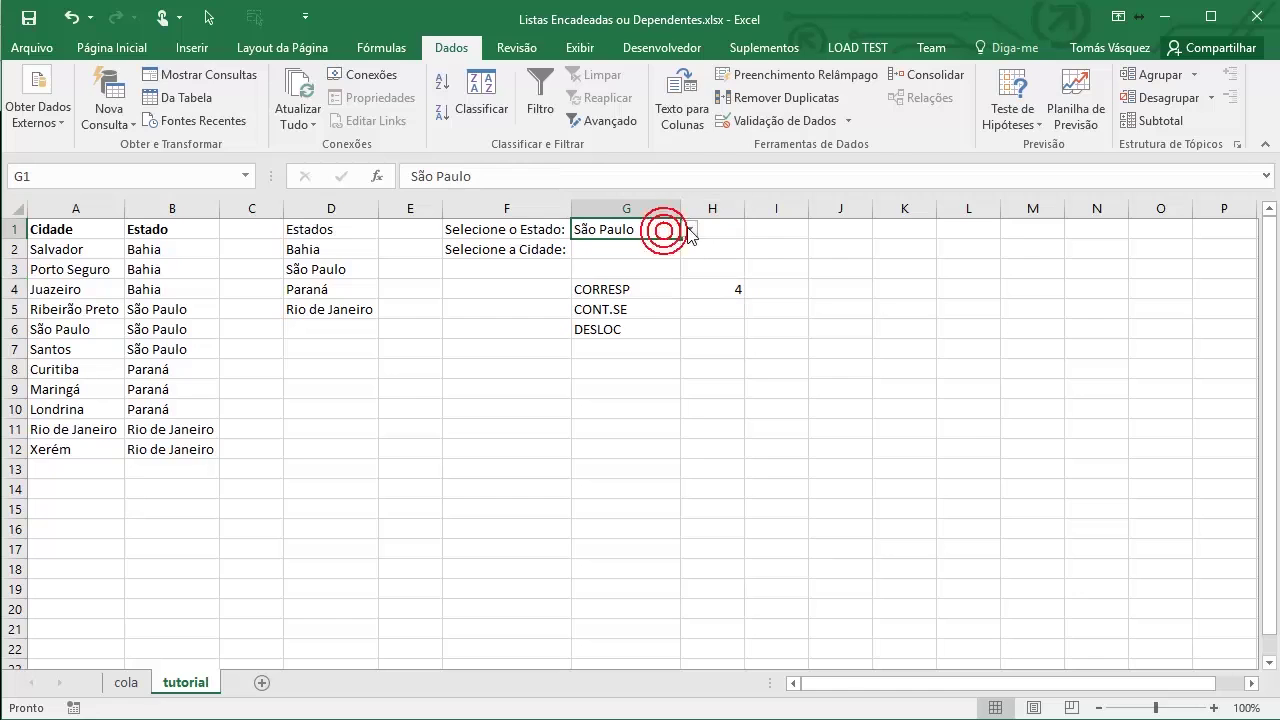
click(689, 229)
click(664, 286)
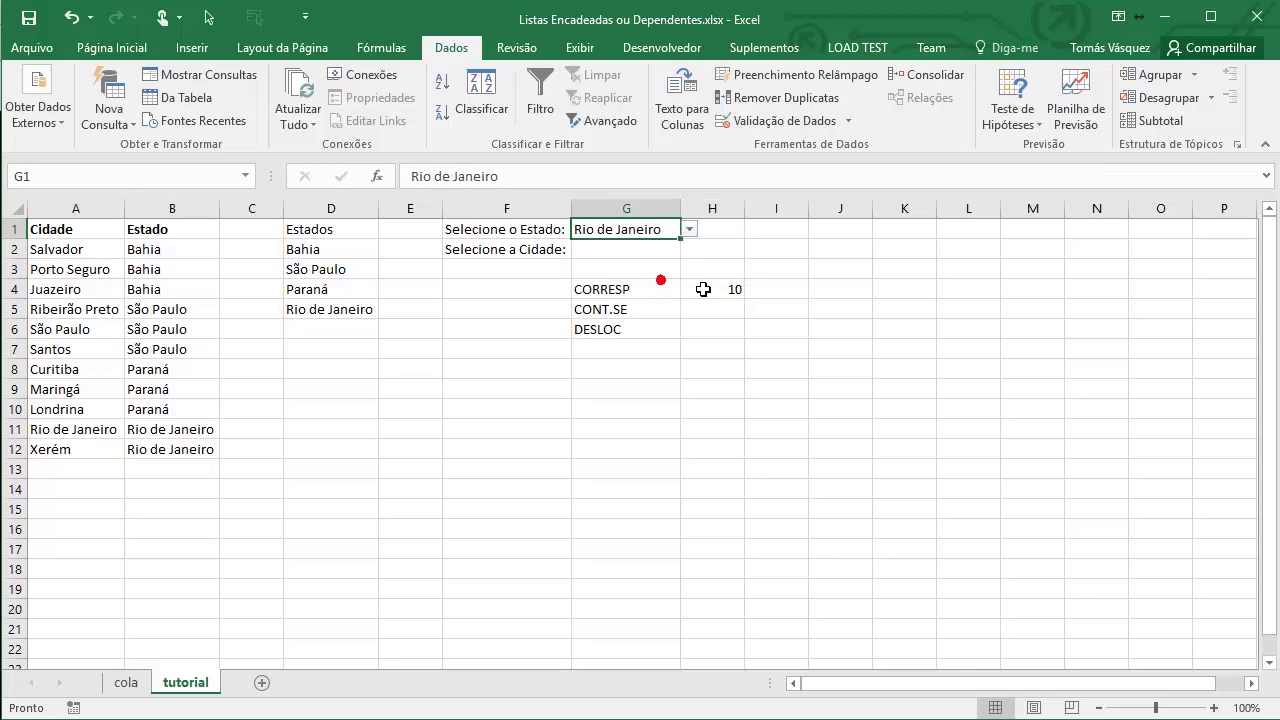
click(705, 290)
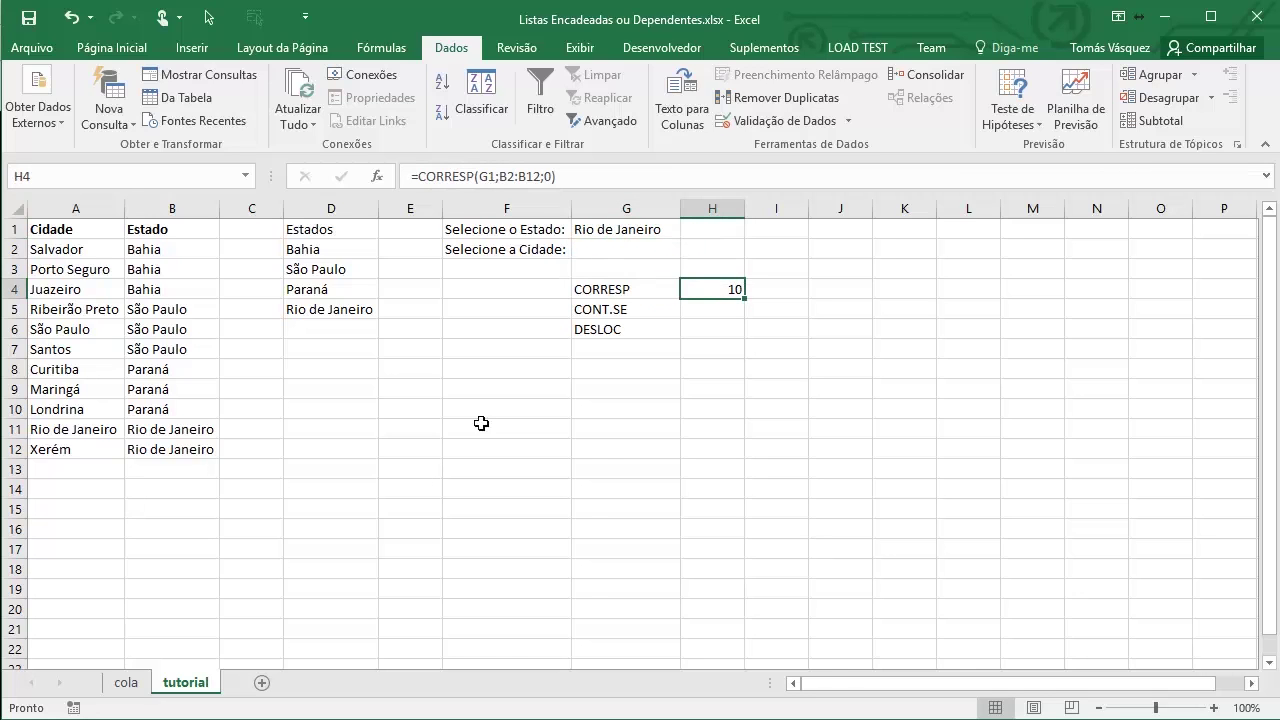
Choose Bahia in G1 and compare the CORRESP result in H4 with the states in B2:B12
click(634, 229)
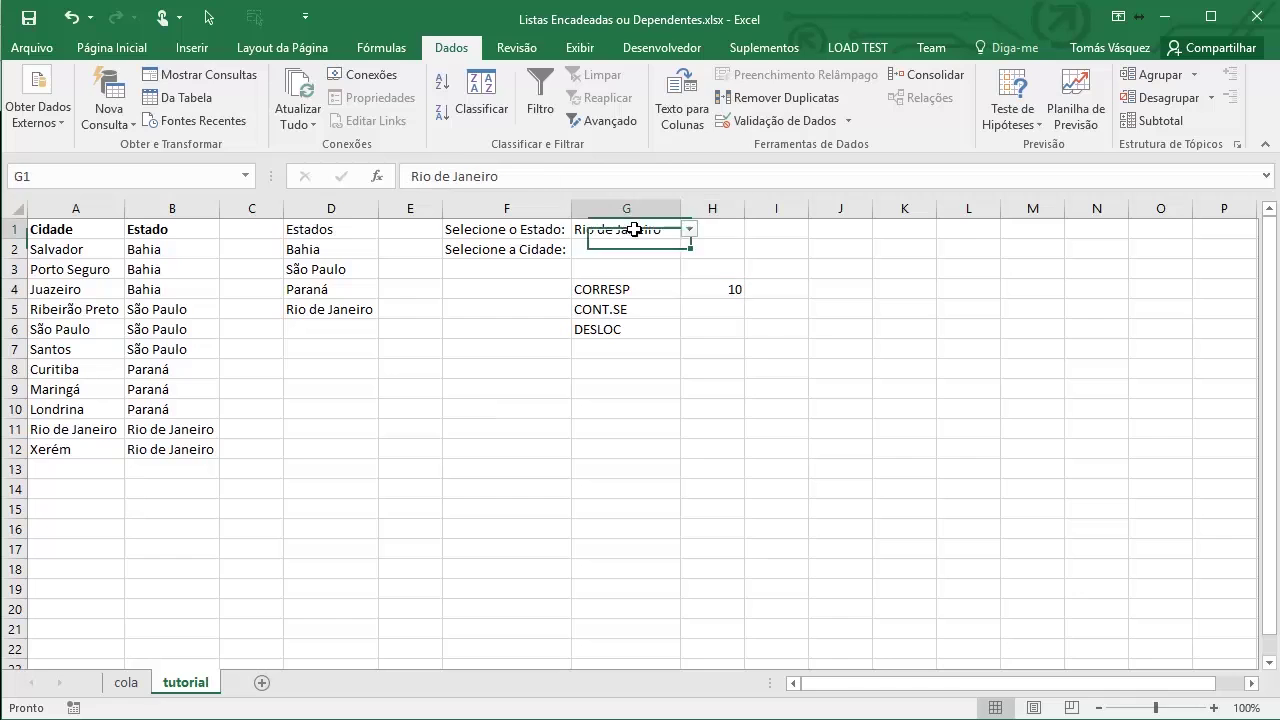
click(689, 229)
click(669, 251)
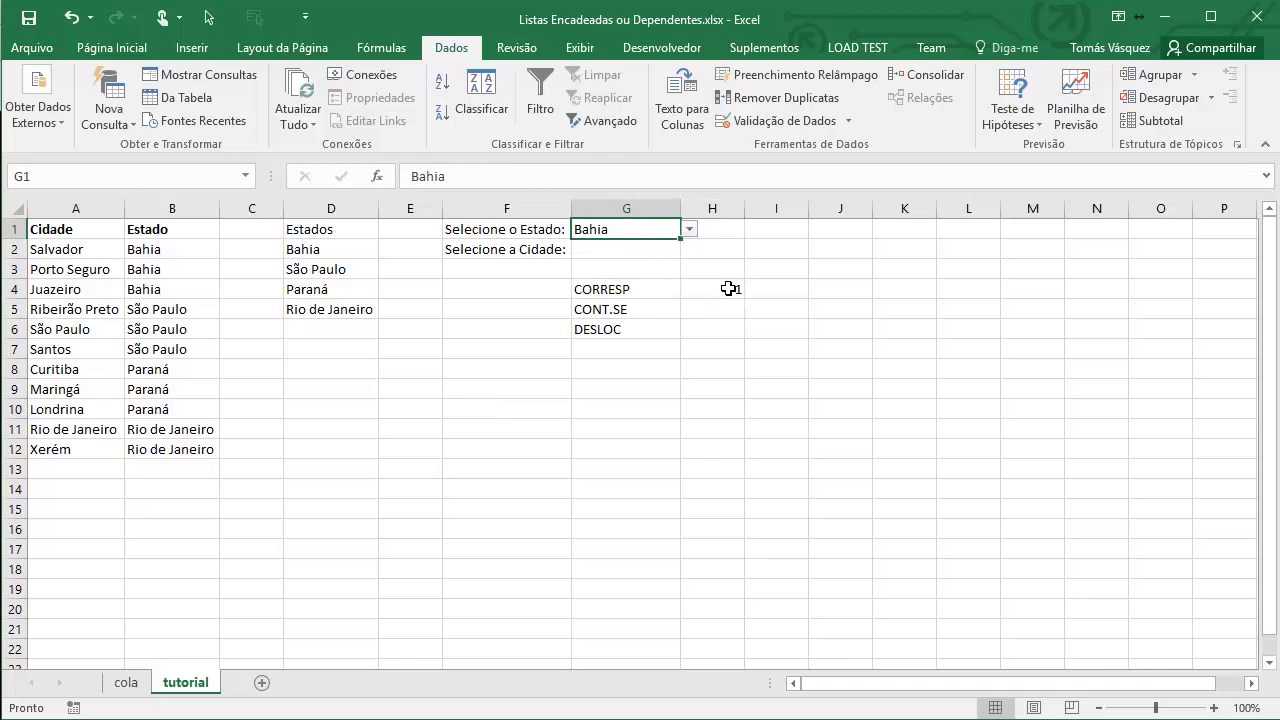
click(731, 289)
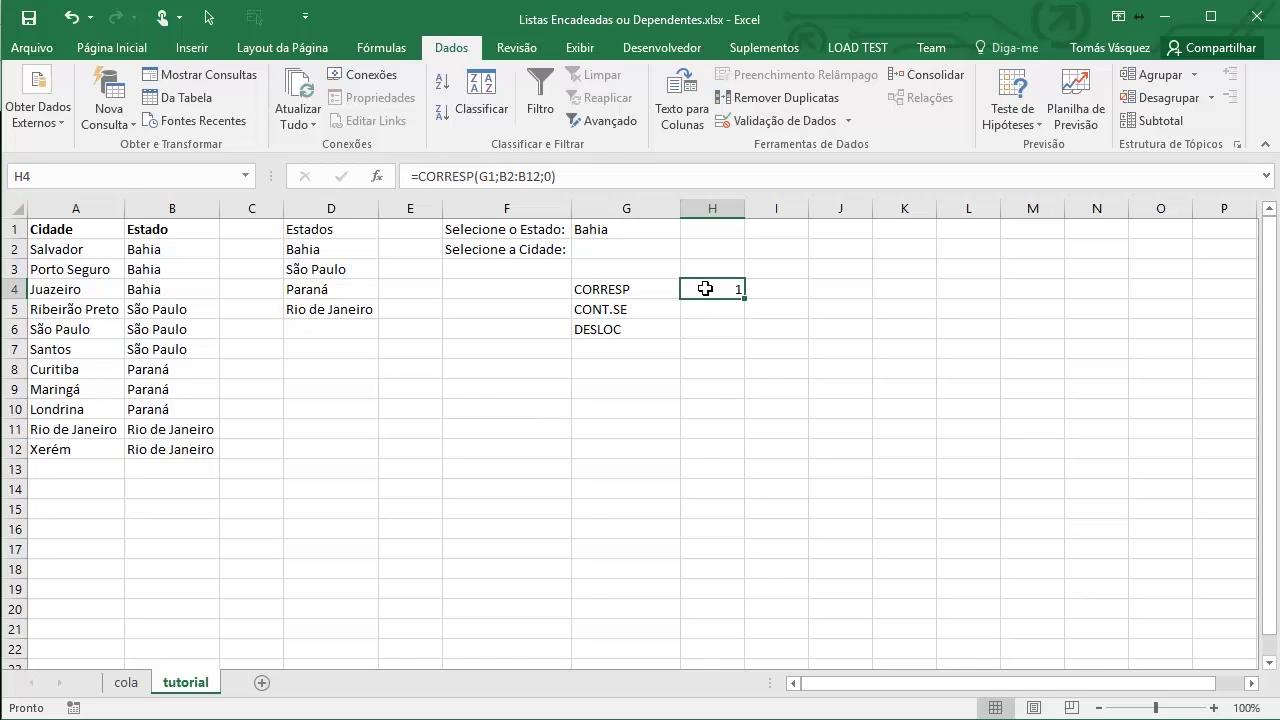
drag(172, 246, 190, 446)
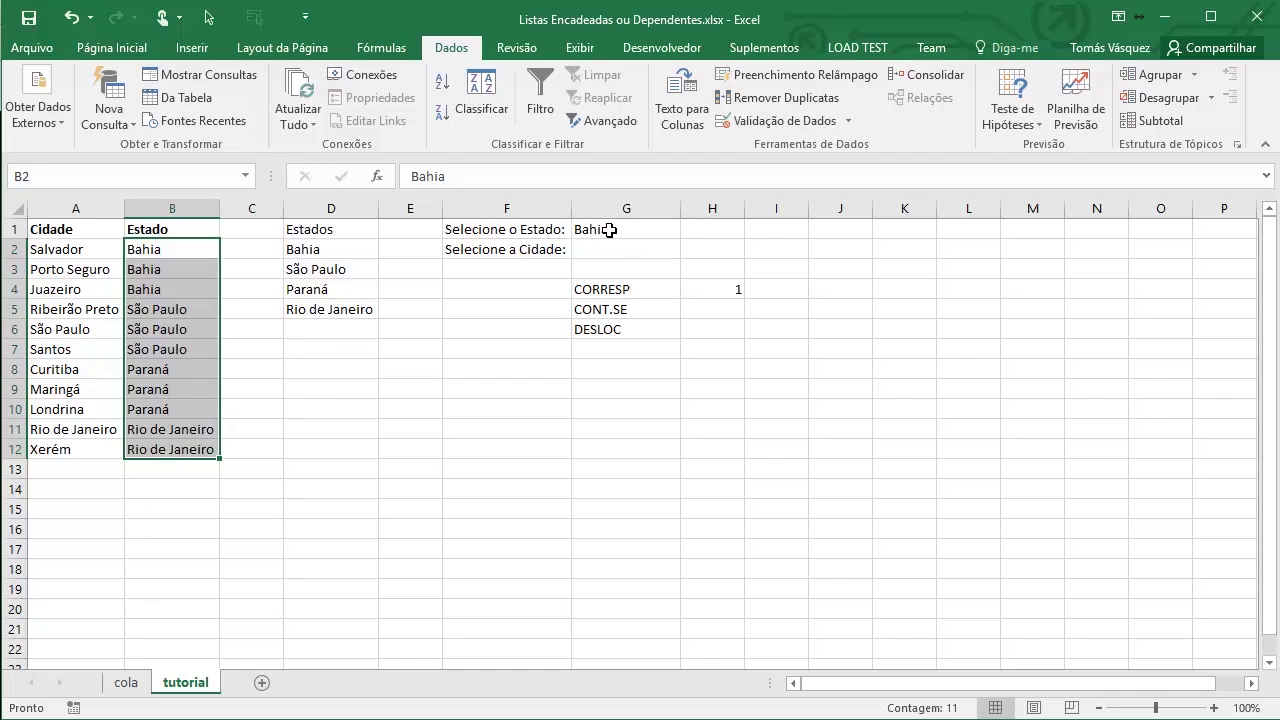
click(610, 230)
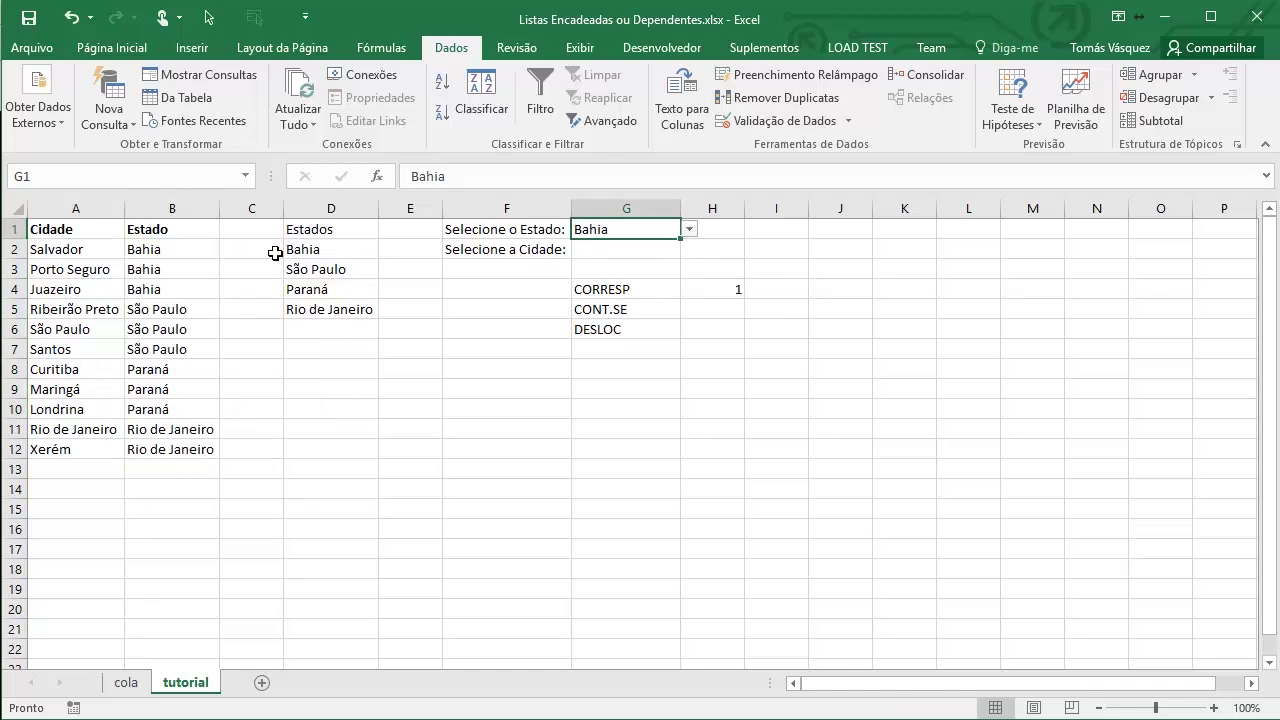
click(166, 250)
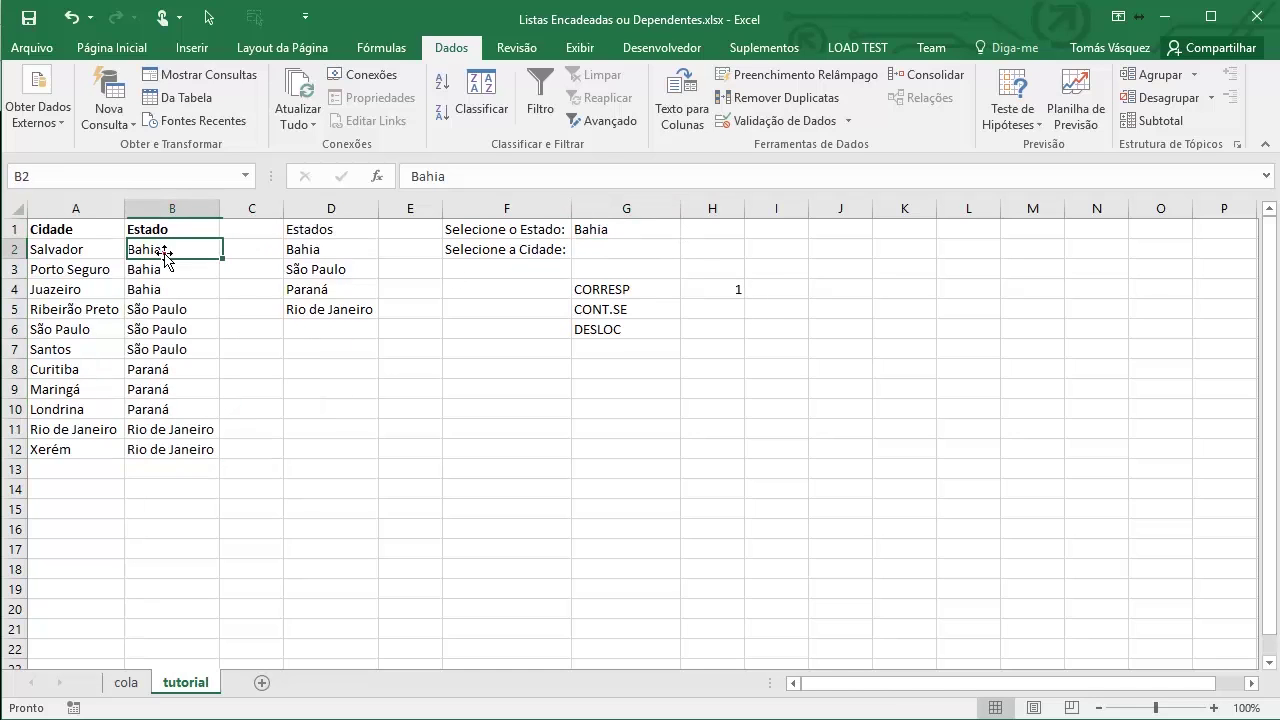
Choose São Paulo in G1 and locate its first occurrence in the Estado column
click(623, 230)
click(685, 229)
click(665, 261)
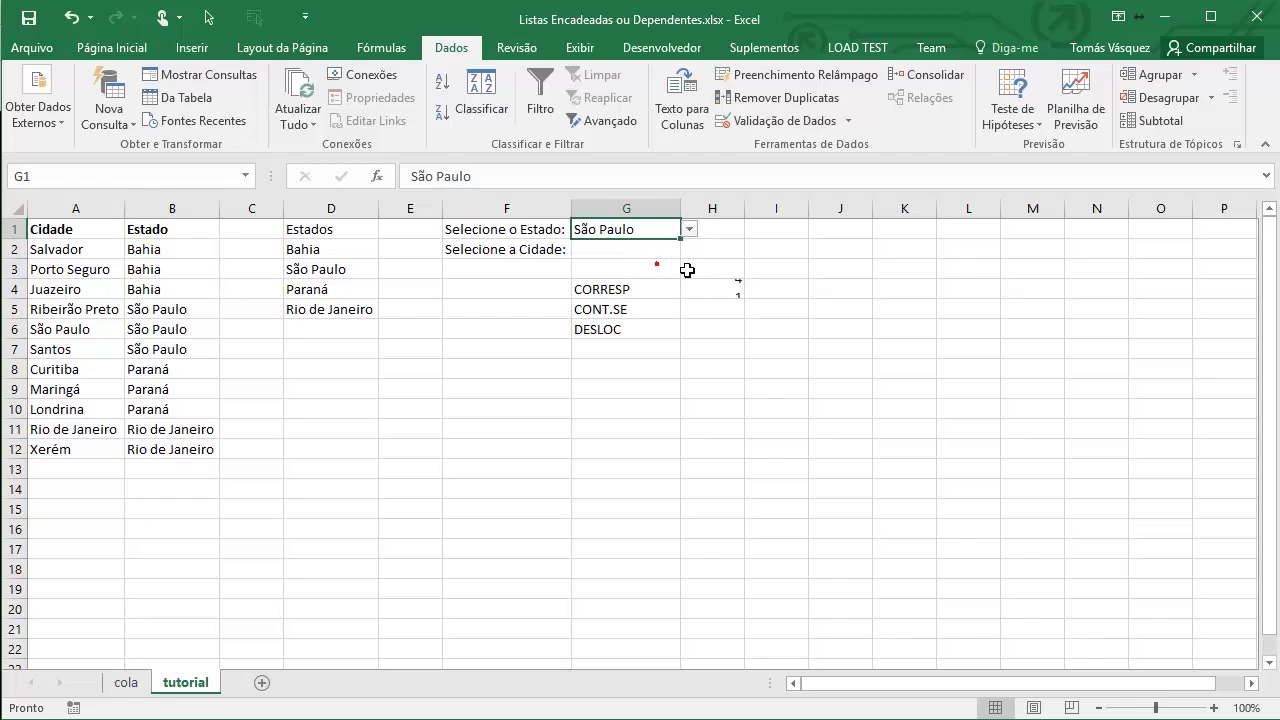
click(165, 314)
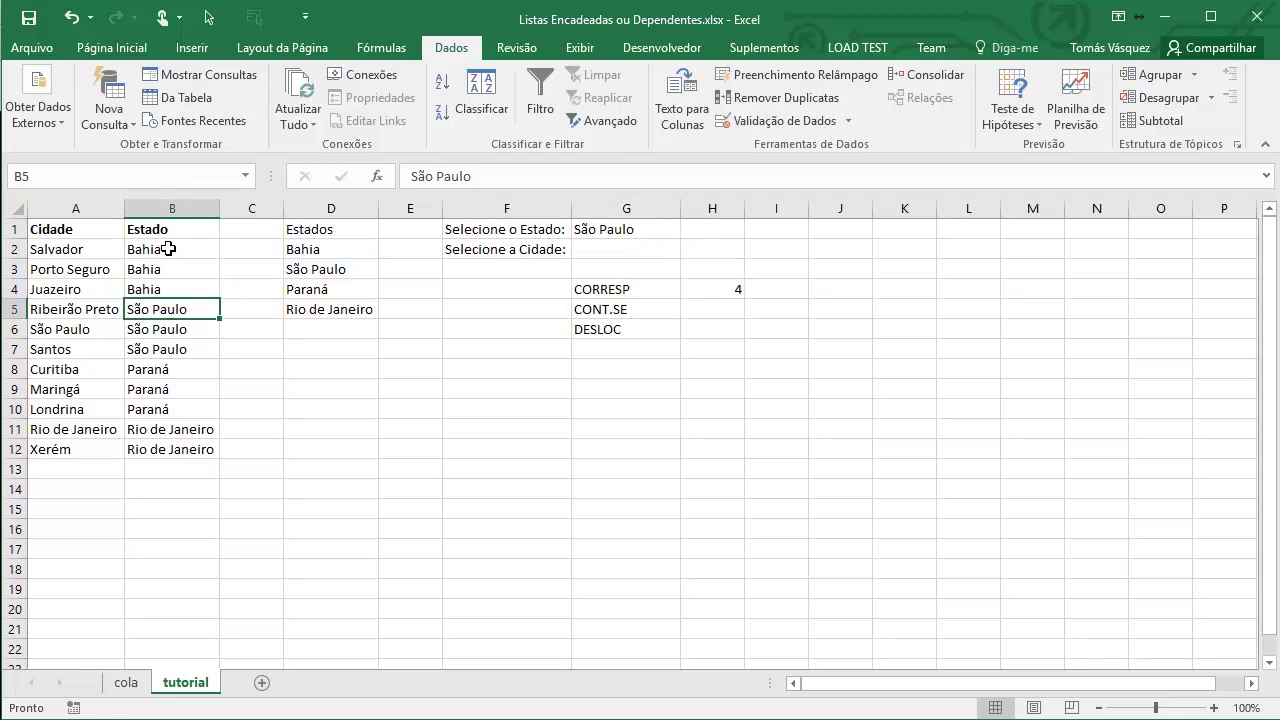
Examine the state entries in B2:B12 row by row to count the positions within the Estado column
click(168, 249)
key(Down)
key(Down)
key(Down)
key(Up)
key(Down)
key(Down)
key(Down)
key(Down)
key(Down)
key(Down)
key(Down)
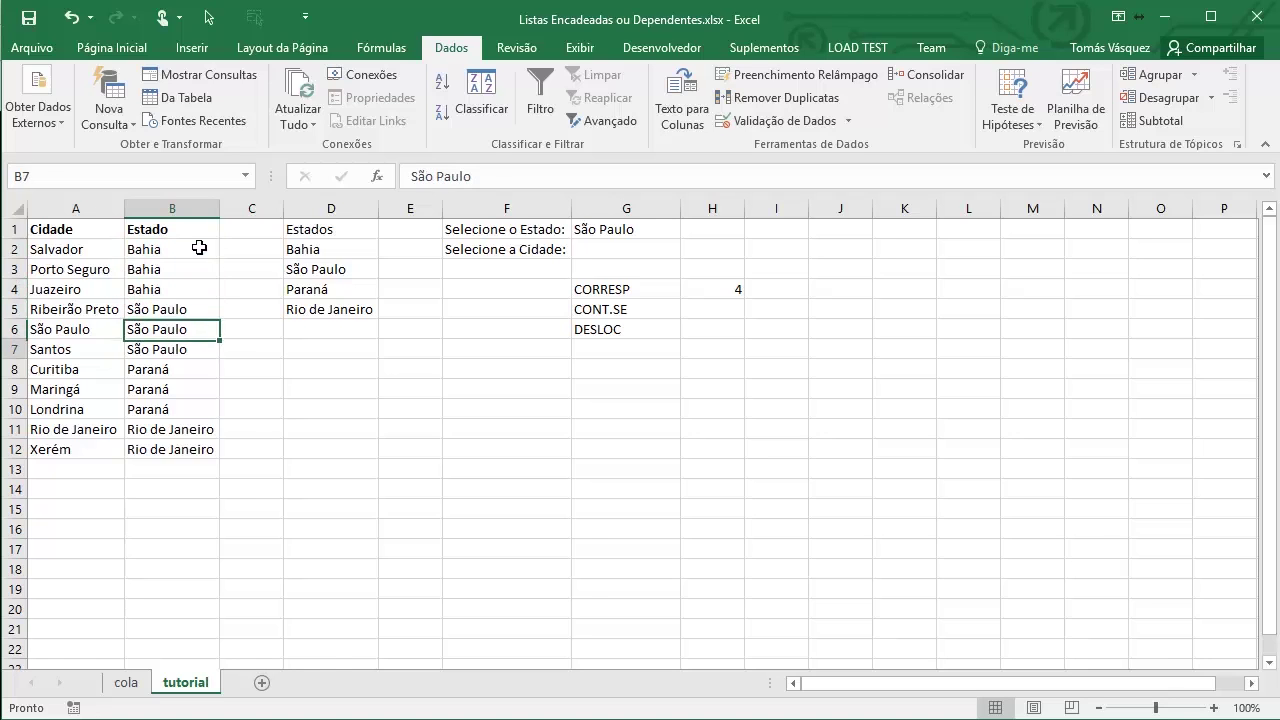
key(Up)
key(Up)
key(Up)
key(Up)
key(Up)
key(Up)
key(Up)
key(Up)
key(Up)
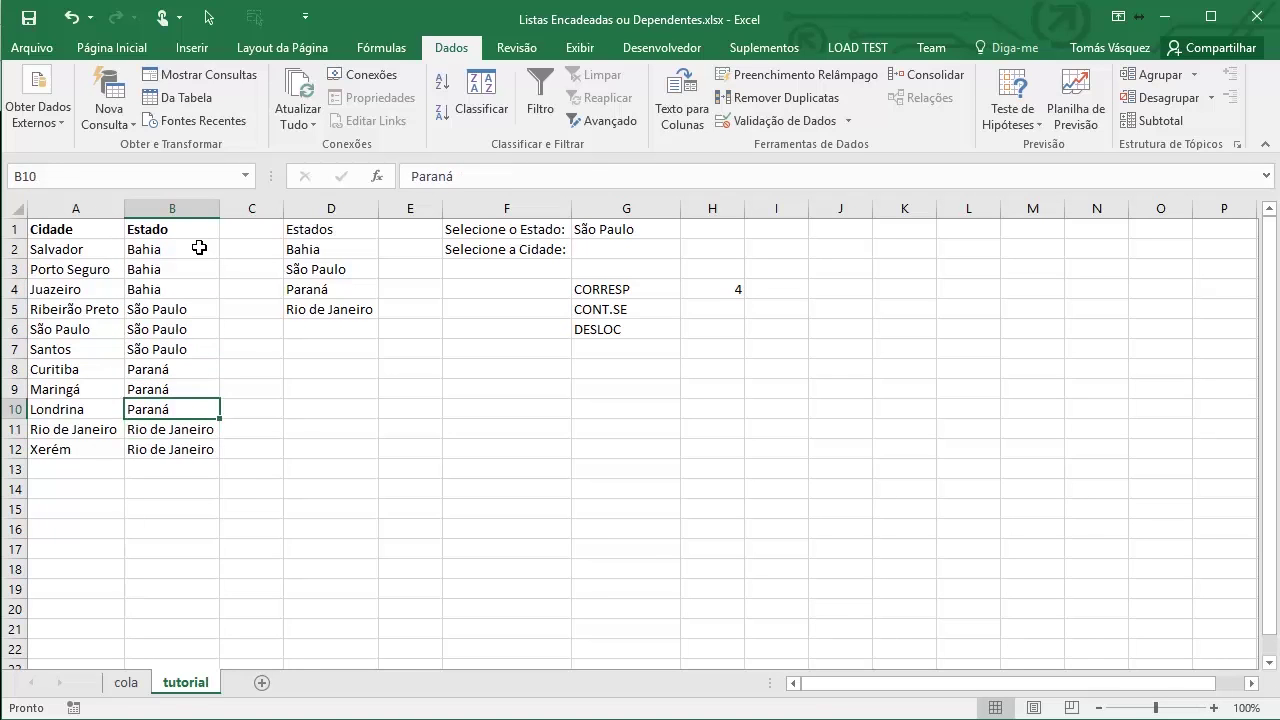
Number the rows beside the Estado column by filling C2:C12 with the series 1 to 11
key(Right)
text(1)
key(Return)
key(Up)
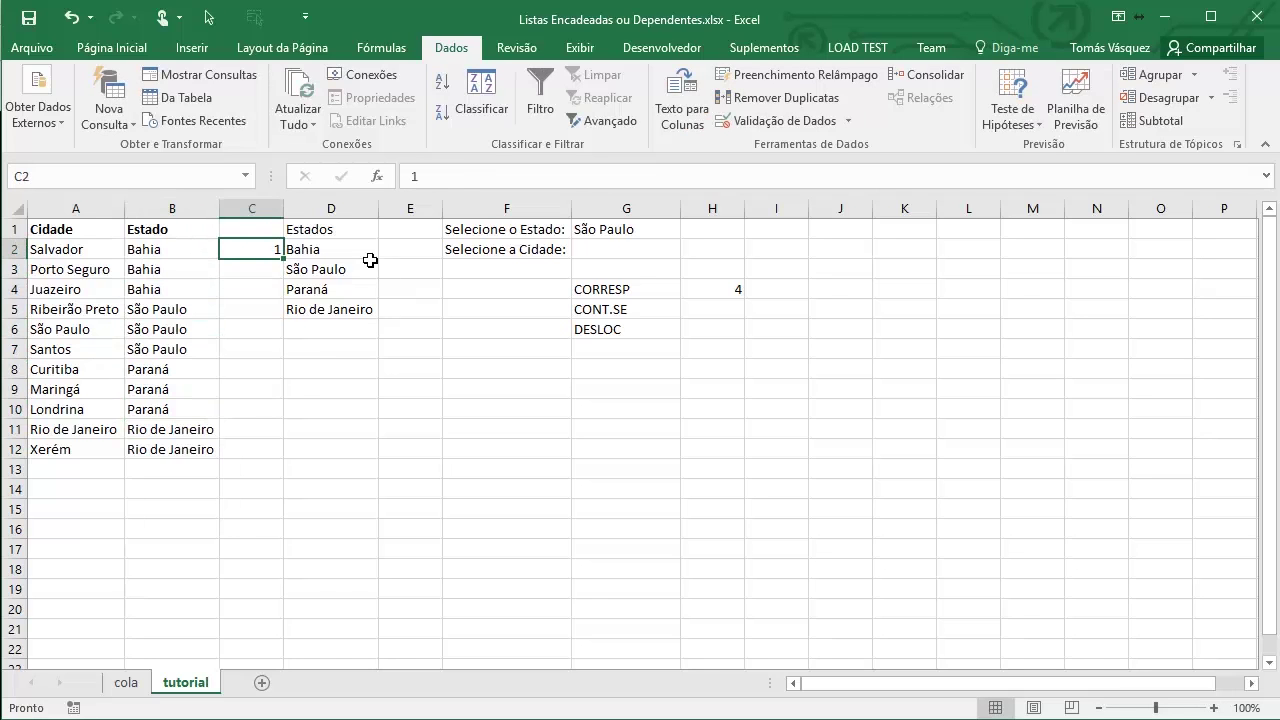
drag(284, 258, 276, 454)
click(310, 471)
click(236, 518)
click(233, 437)
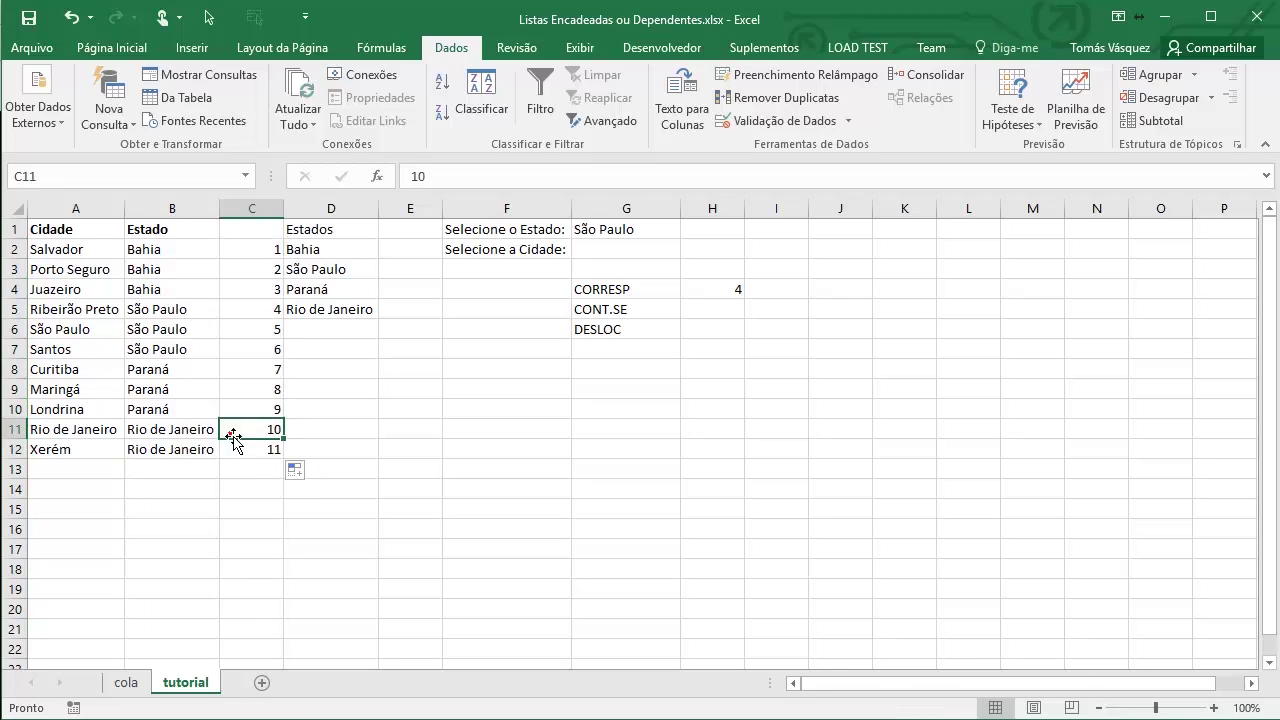
Choose Paraná in G1 and compare the CORRESP result with the number beside Paraná's first row
click(150, 369)
click(268, 382)
click(264, 368)
click(620, 229)
click(688, 231)
click(648, 270)
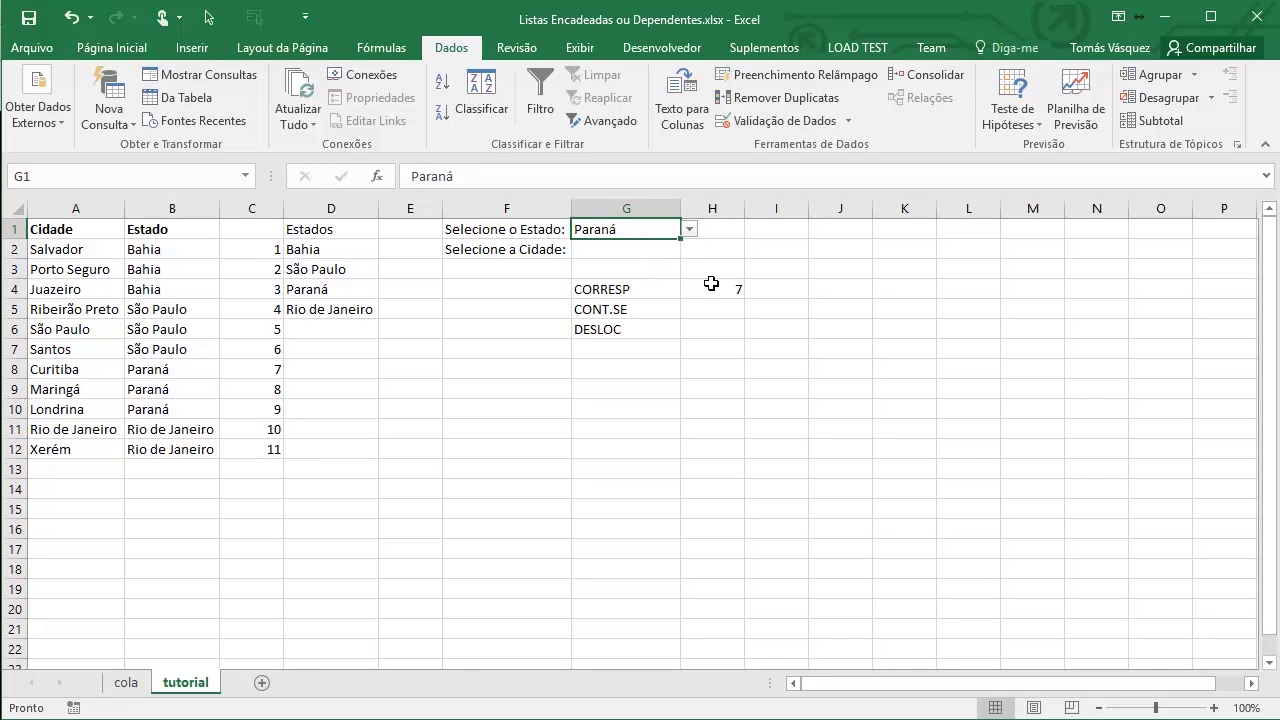
Clear the helper numbers from C2:C12
drag(254, 250, 242, 447)
key(Delete)
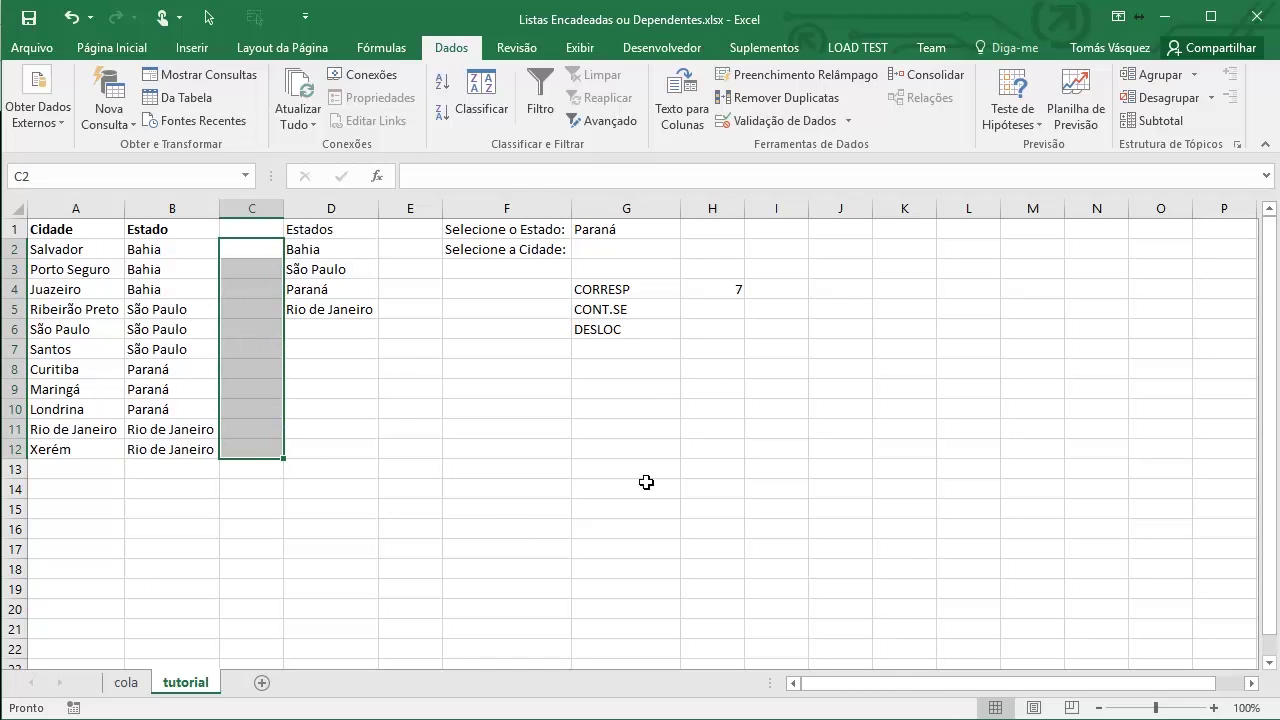
Enter =CONT.SE(B2:B12;G1) in H5 to count the Estado rows that match the chosen state
click(717, 316)
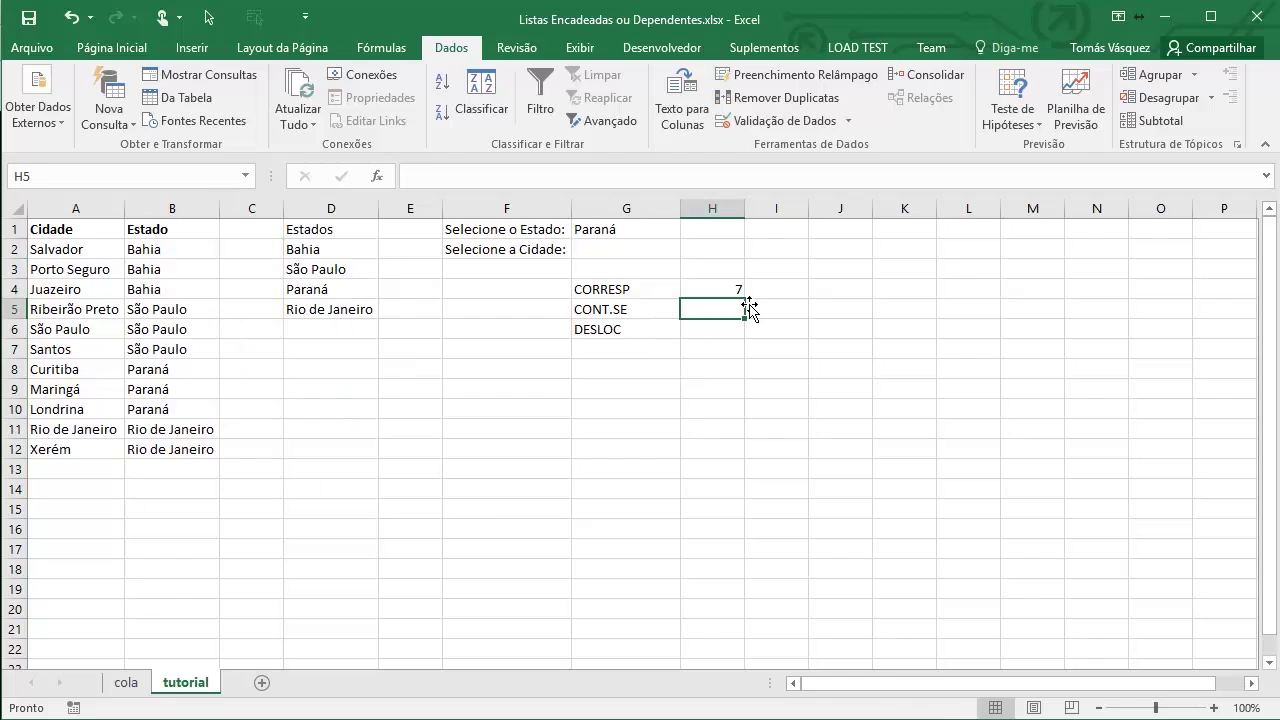
text(=CON)
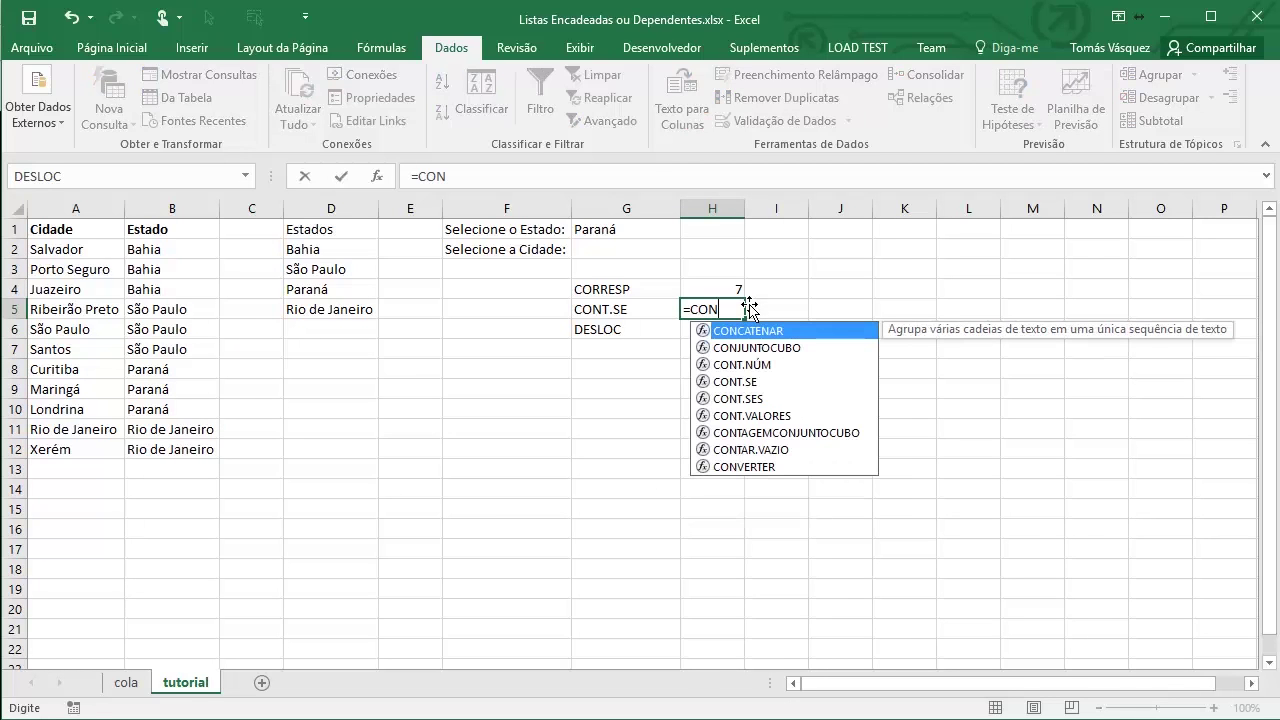
text(T.s)
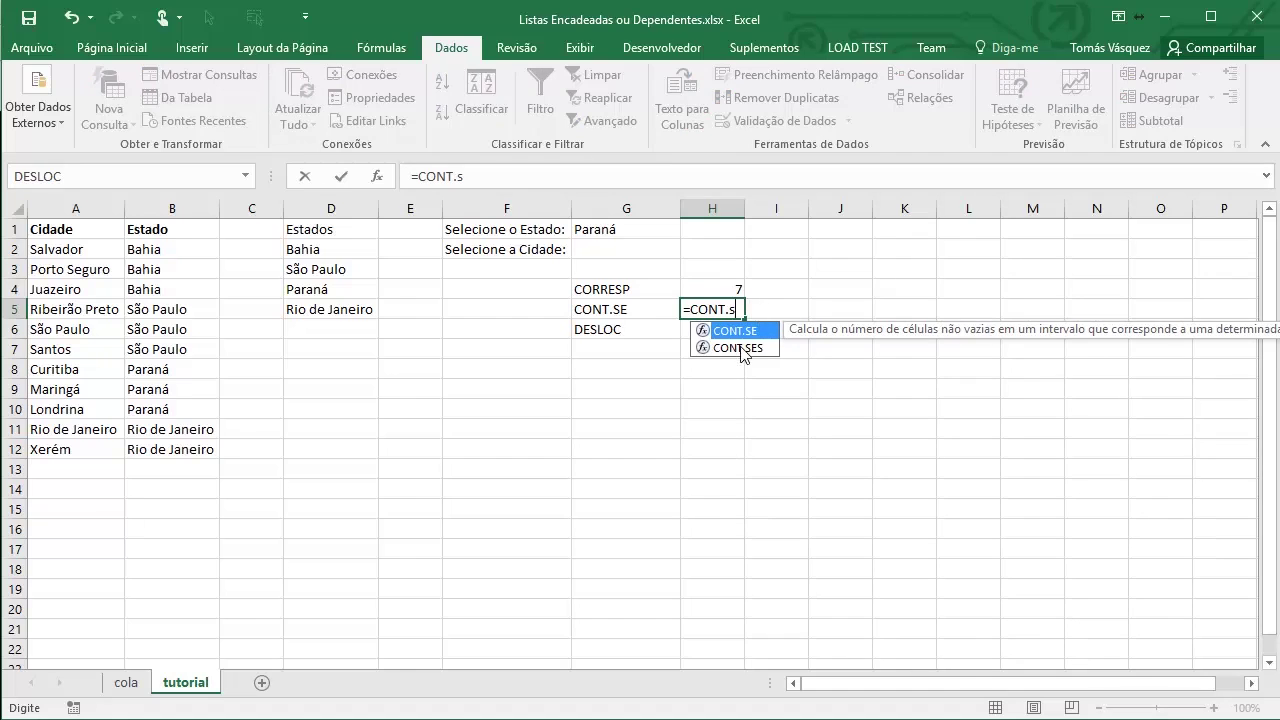
key(Tab)
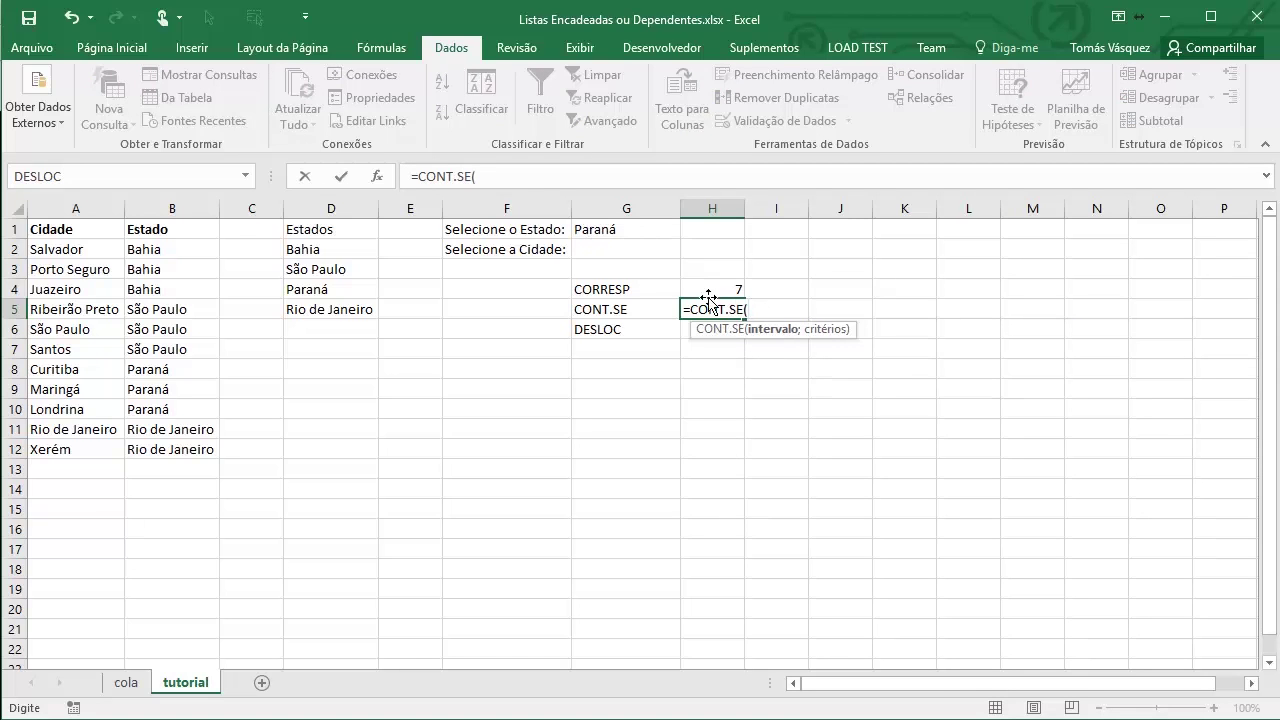
drag(192, 251, 182, 447)
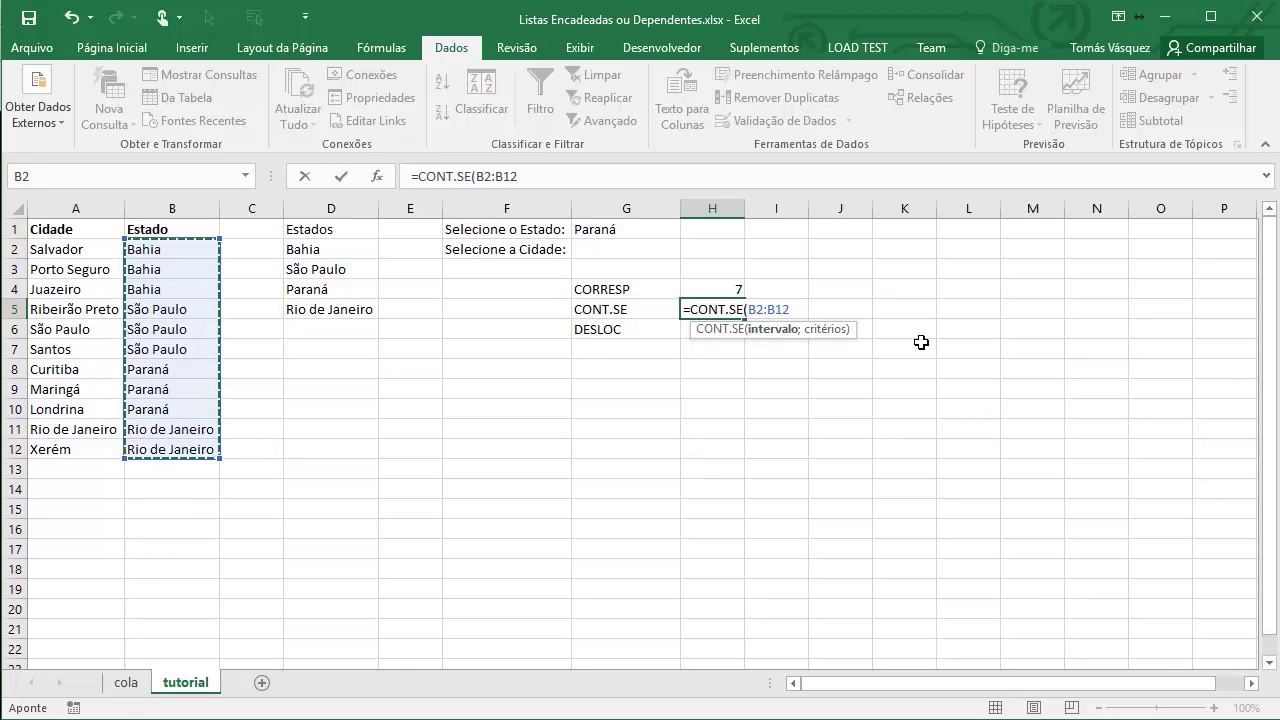
text(;)
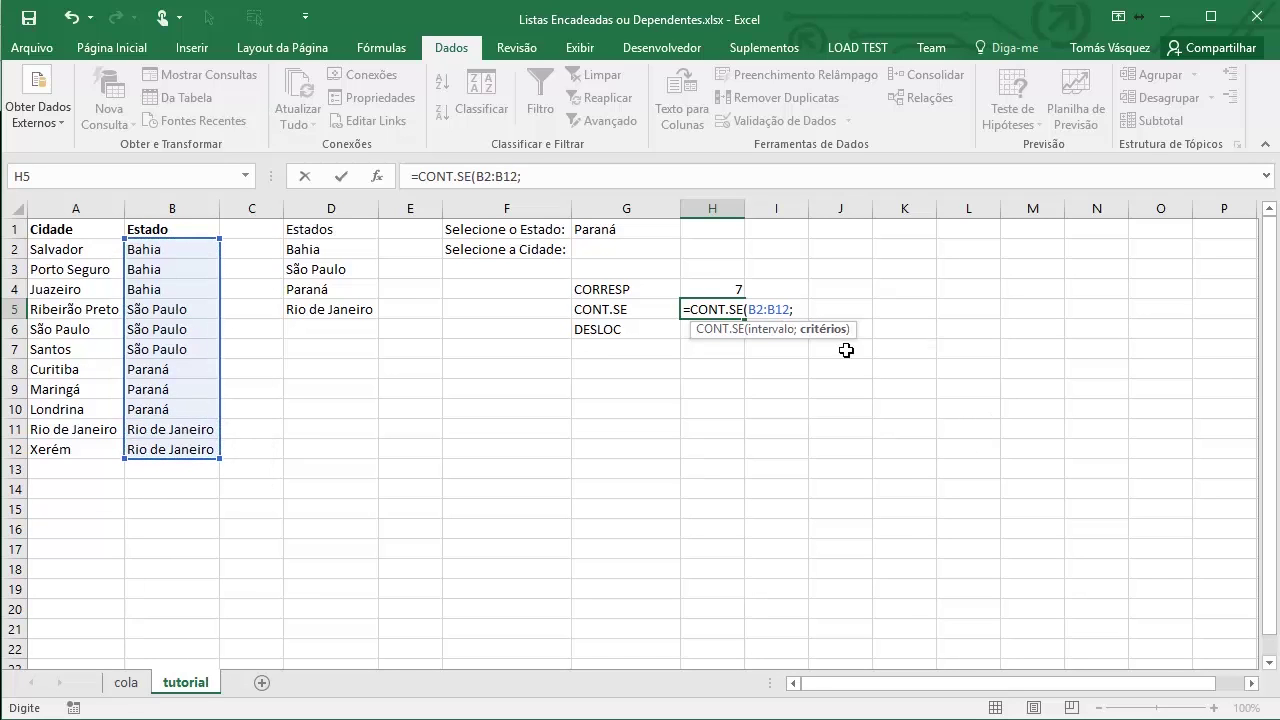
click(600, 231)
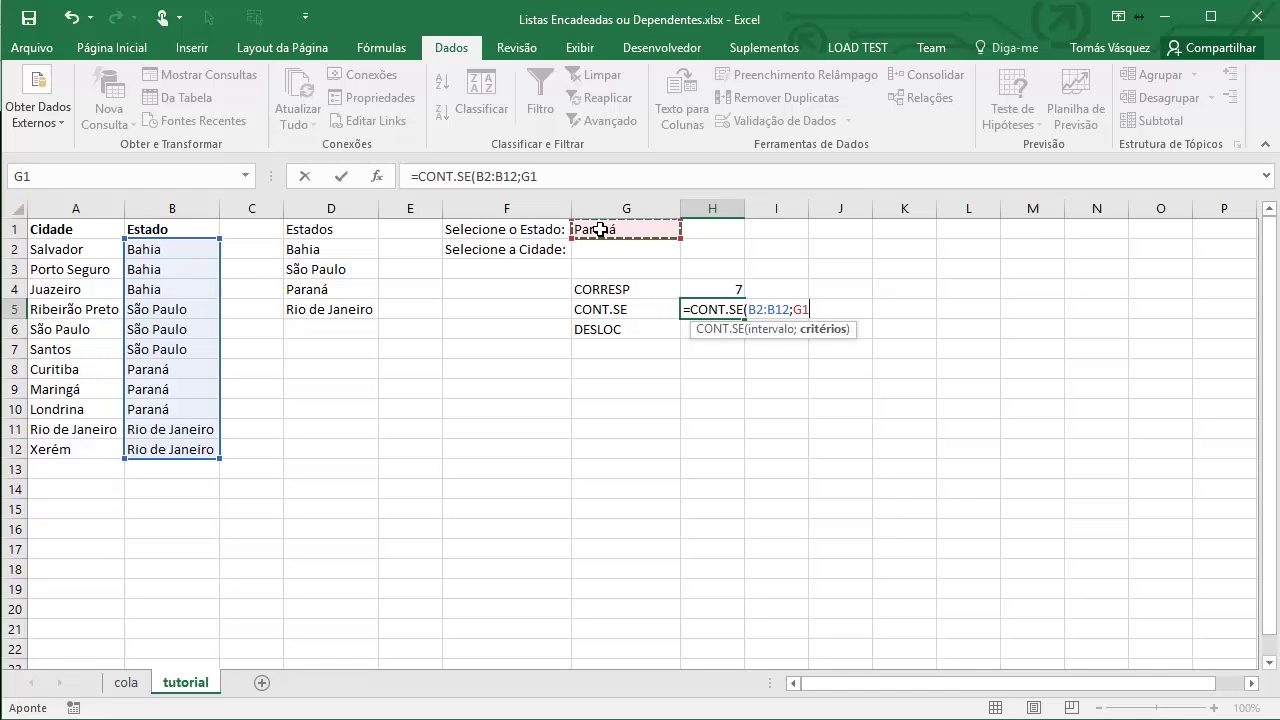
text())
key(Return)
key(Up)
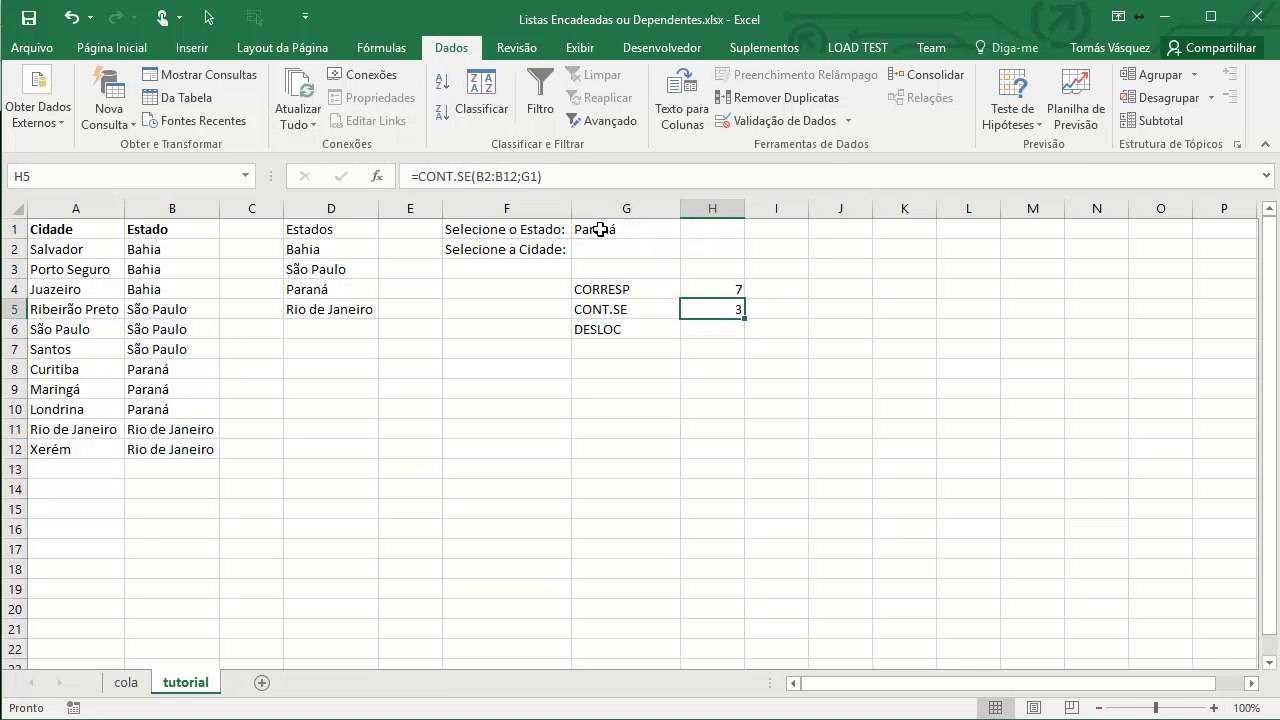
Check the CONT.SE formula in H5 against the Paraná rows, and by choosing Bahia and Rio de Janeiro in G1
drag(193, 372, 195, 402)
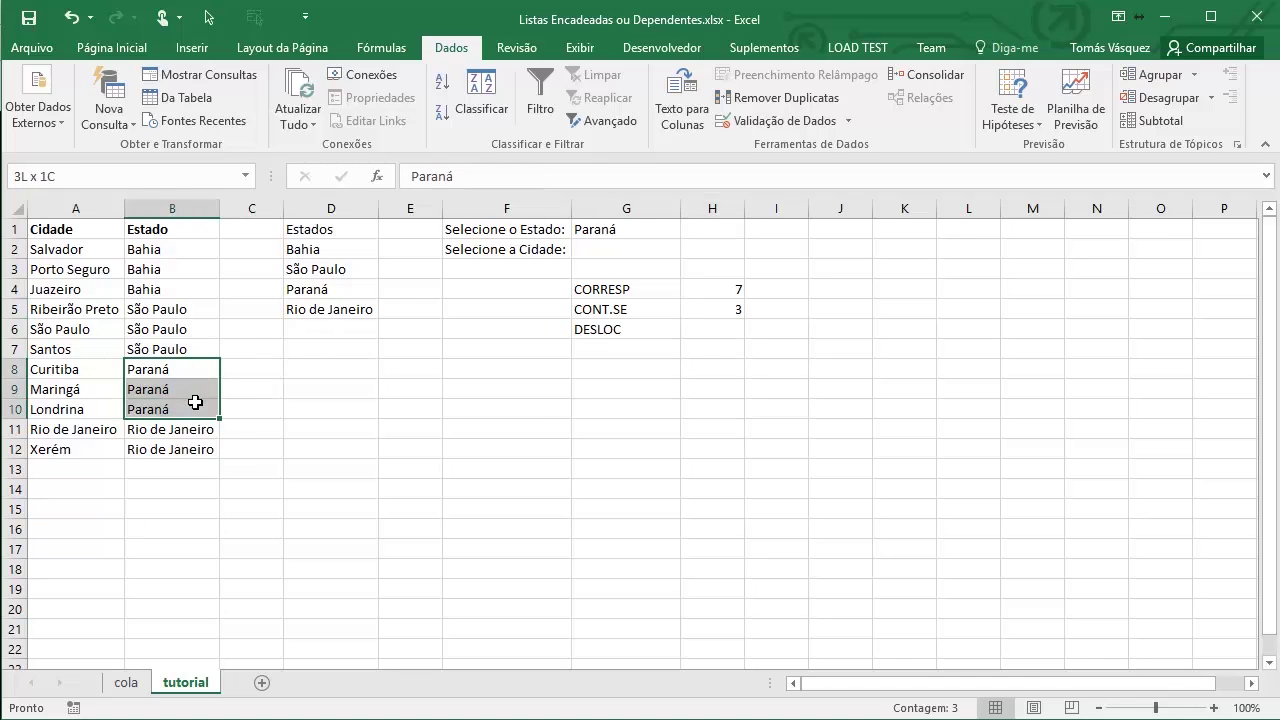
click(648, 229)
click(689, 229)
click(640, 245)
click(689, 229)
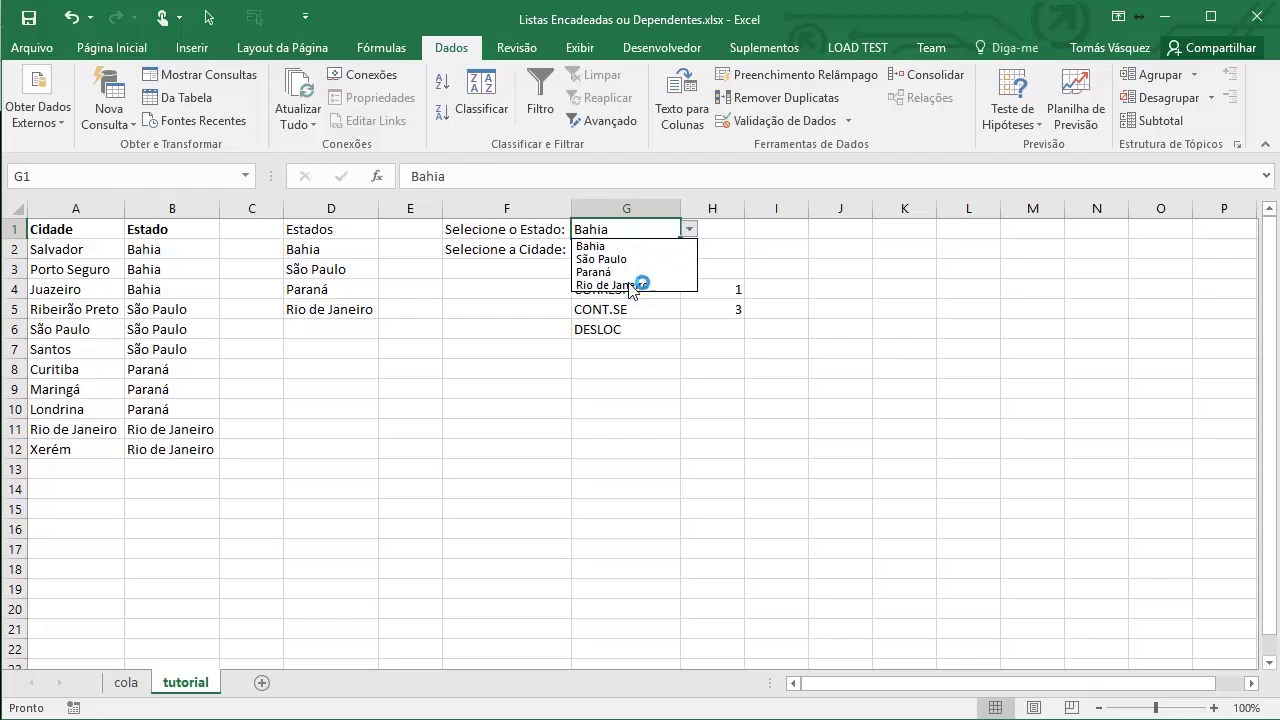
click(642, 285)
click(738, 309)
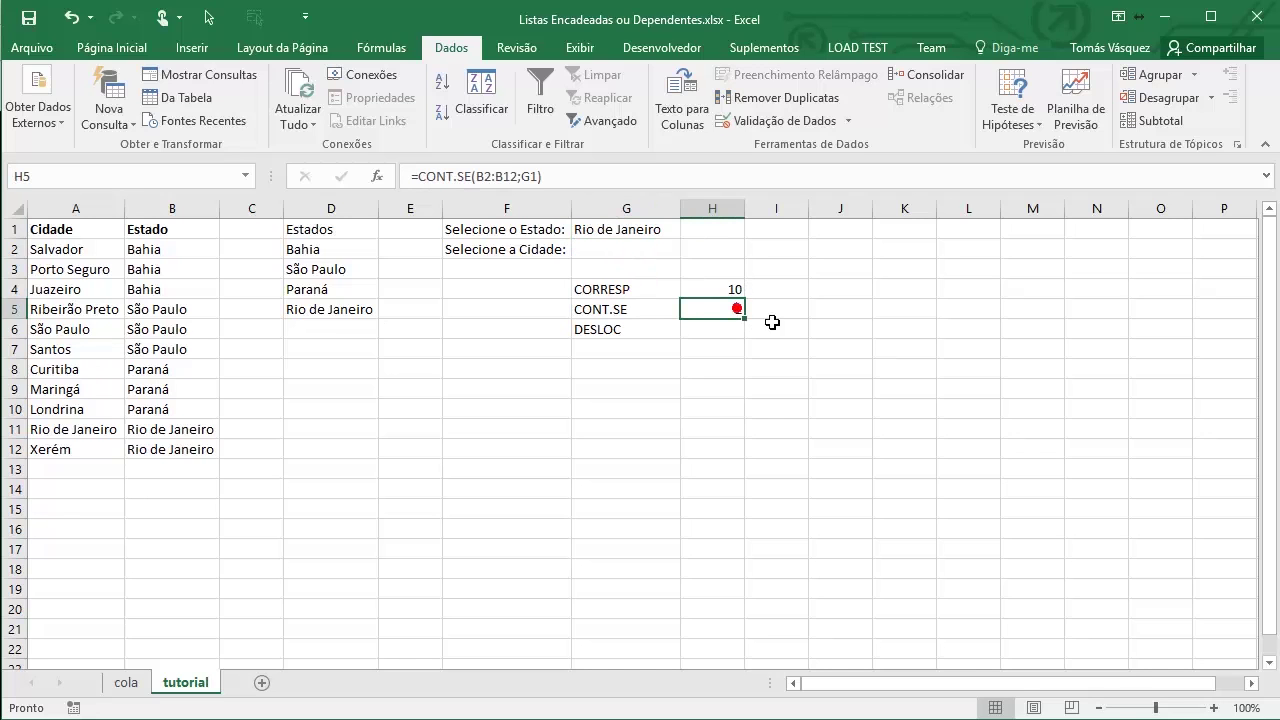
Enter =DESLOC(A2;H4;0;H5;1) in H6 to reference the range of cities for the chosen state
click(716, 332)
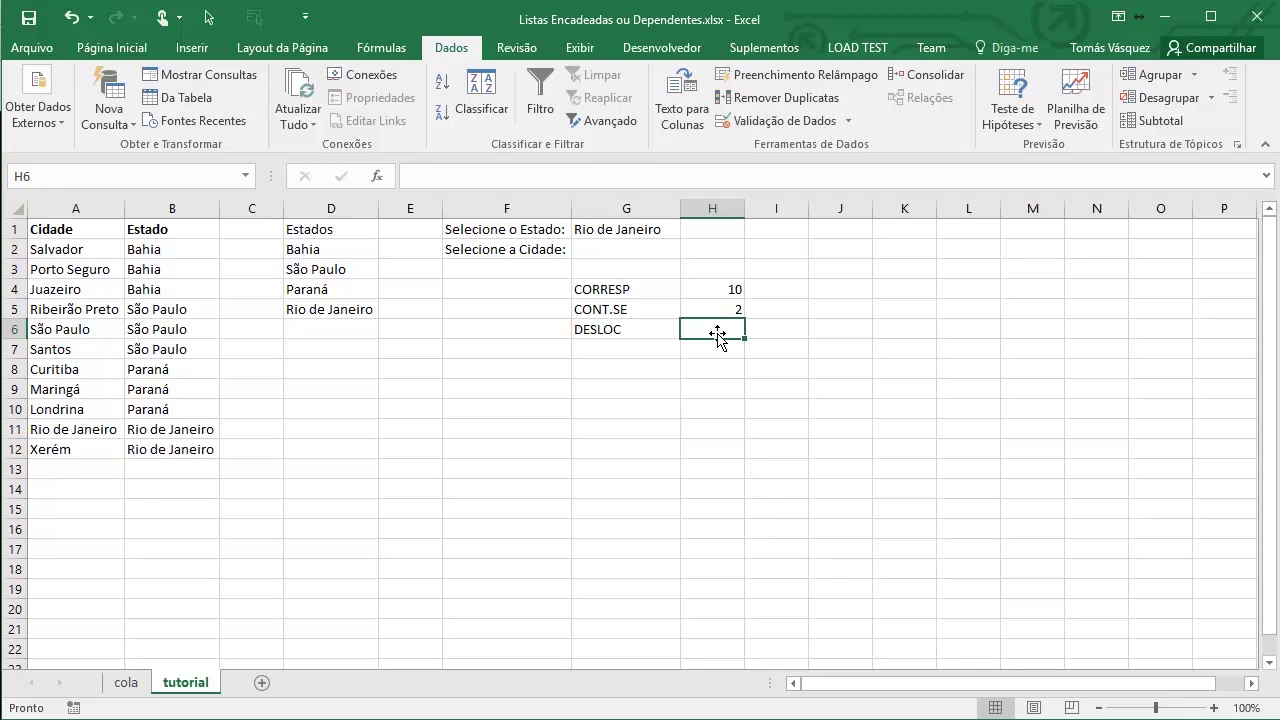
text(=)
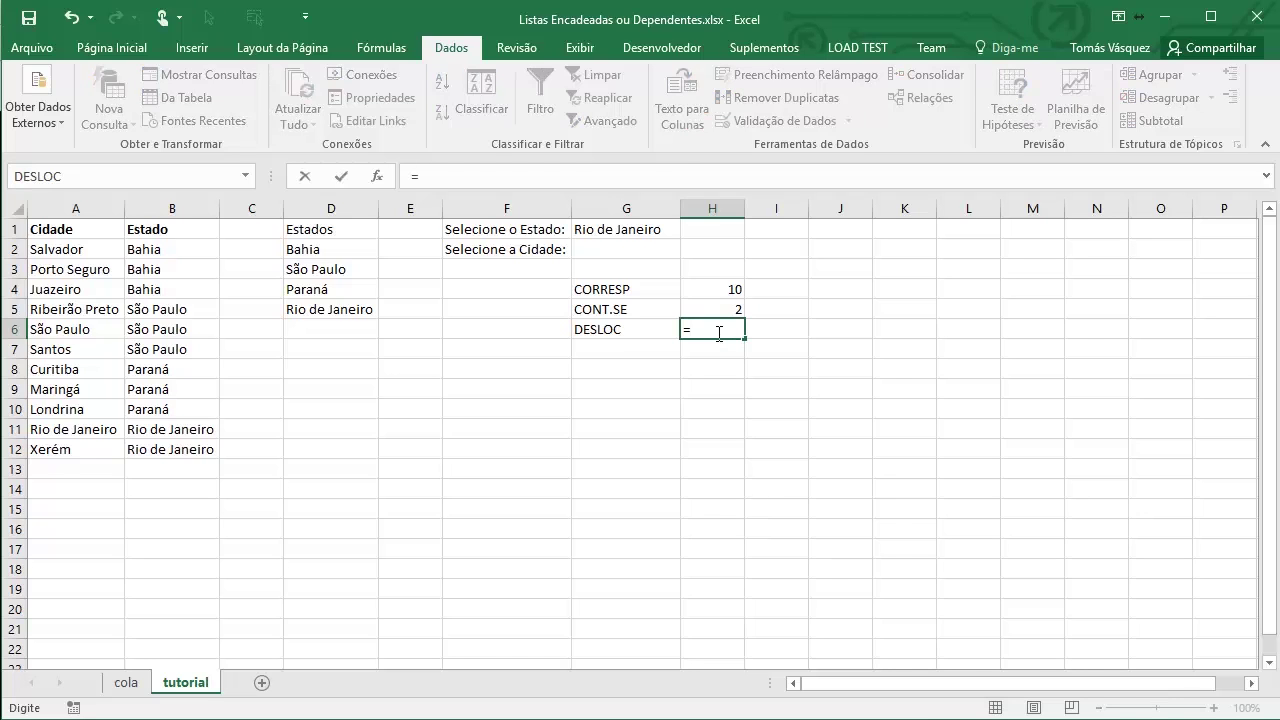
text(DES)
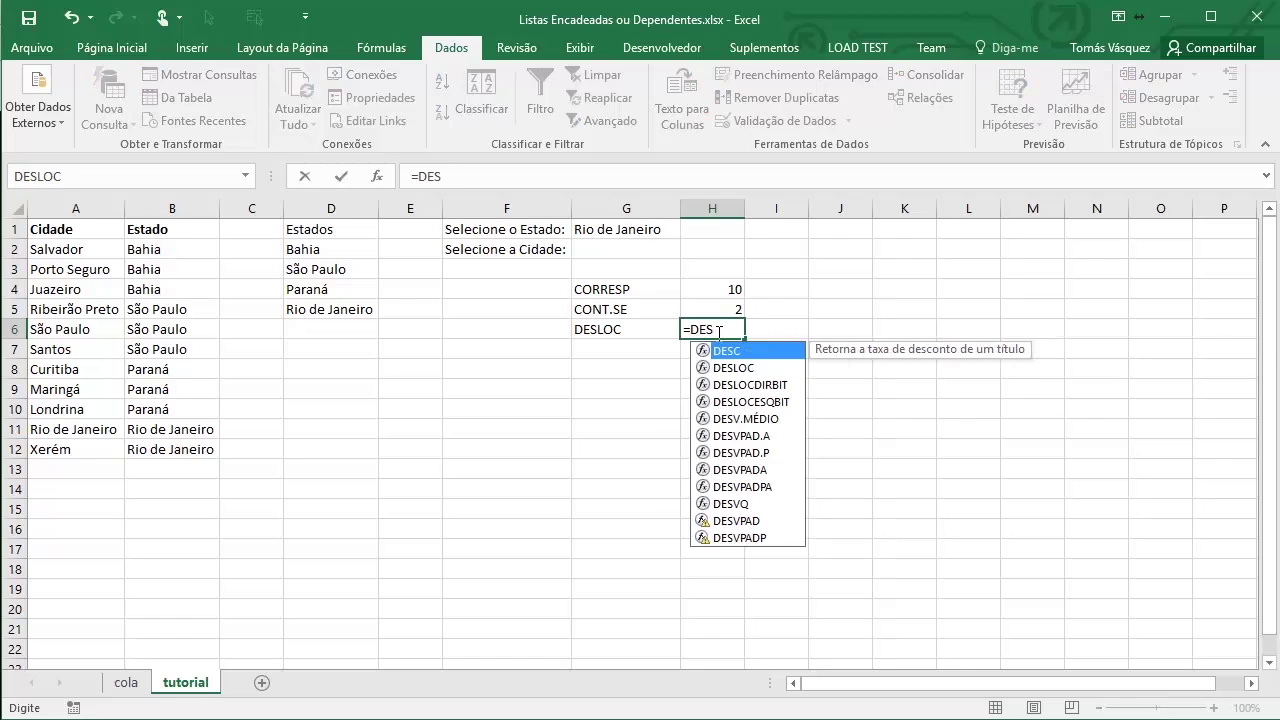
key(Down)
key(Tab)
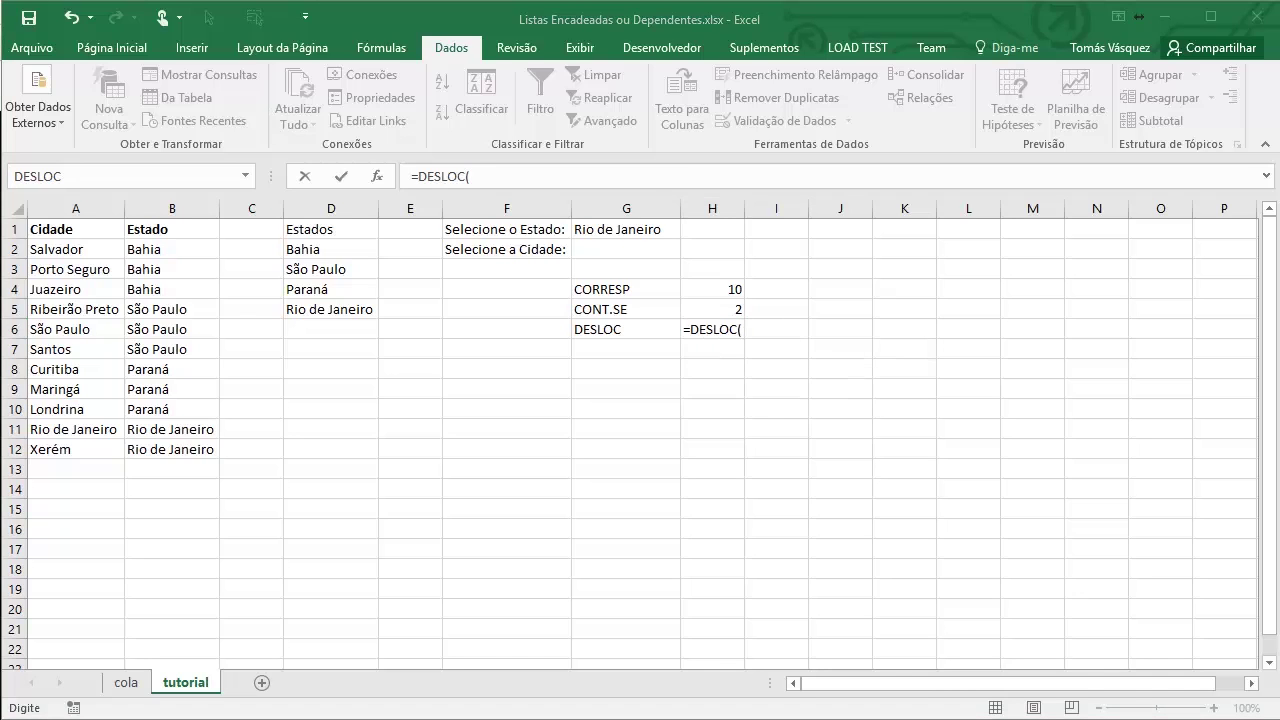
click(610, 179)
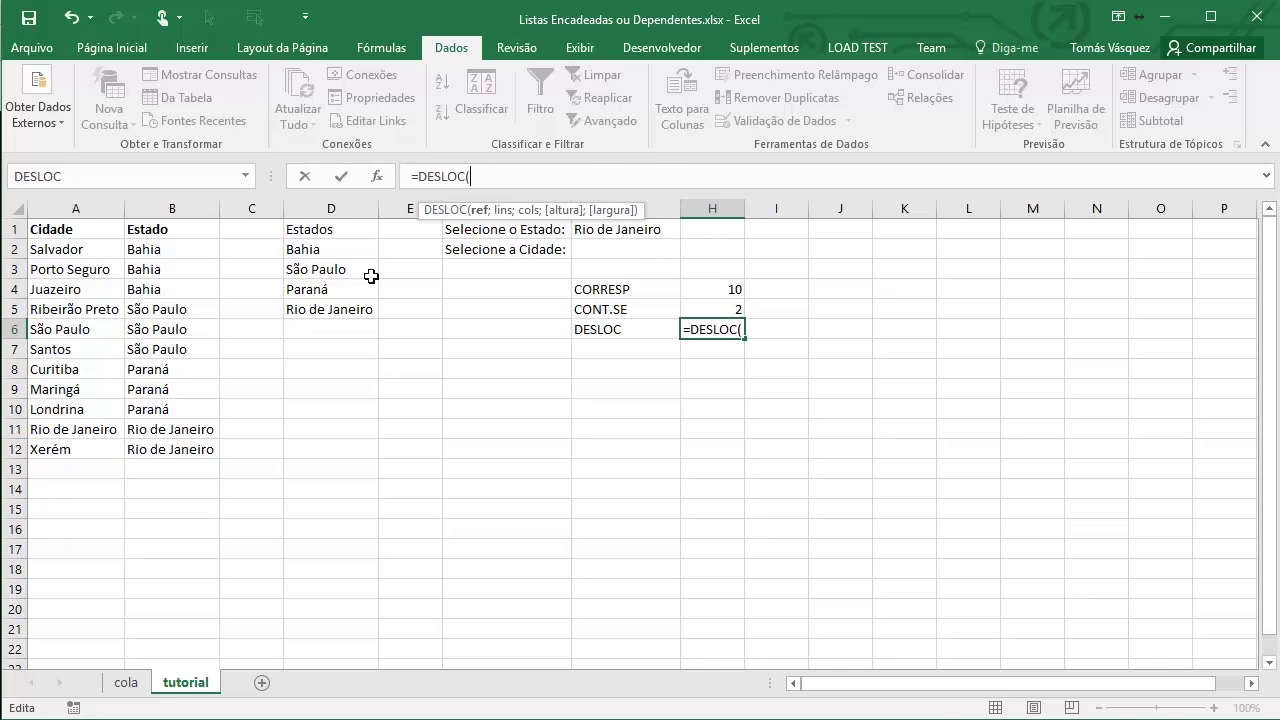
click(101, 249)
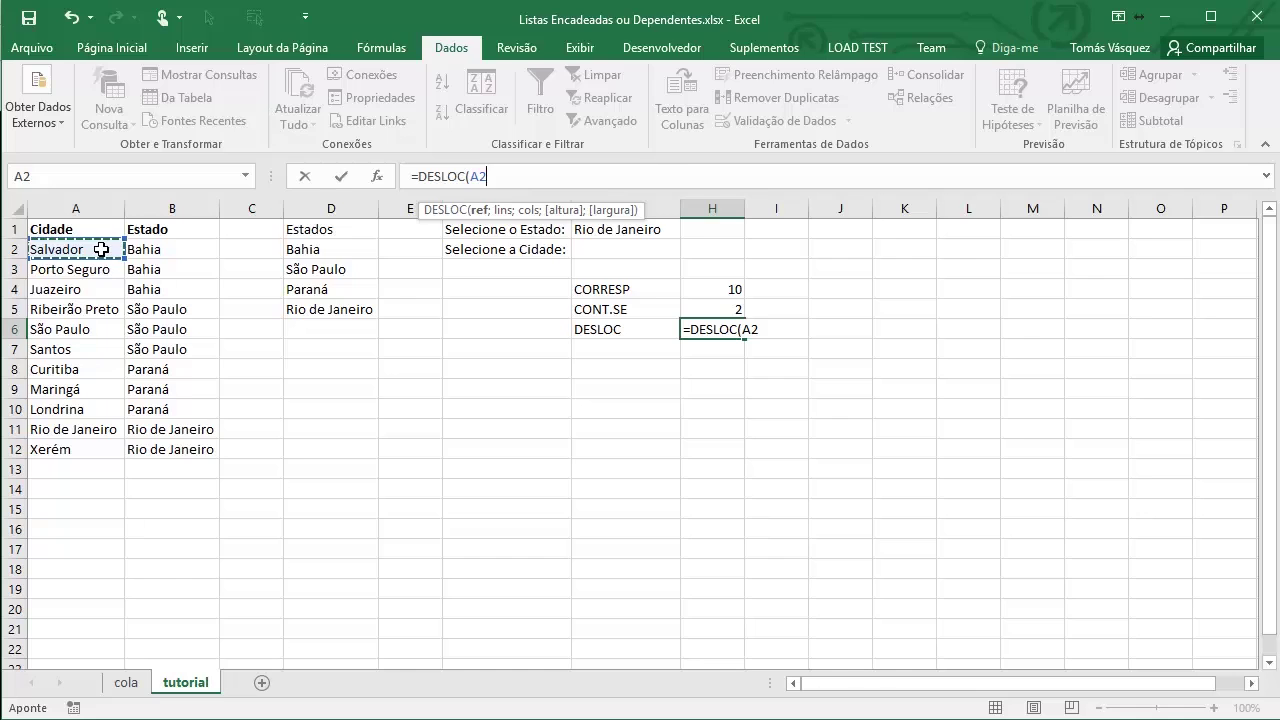
text(;)
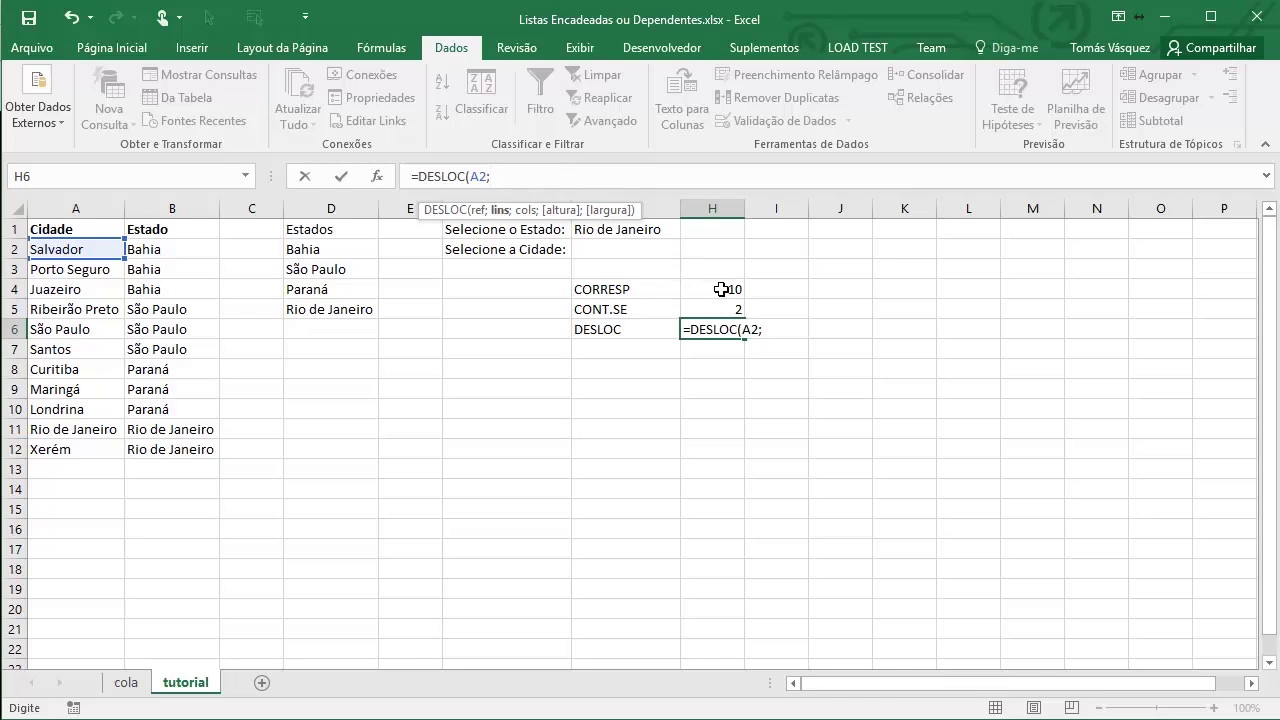
click(721, 289)
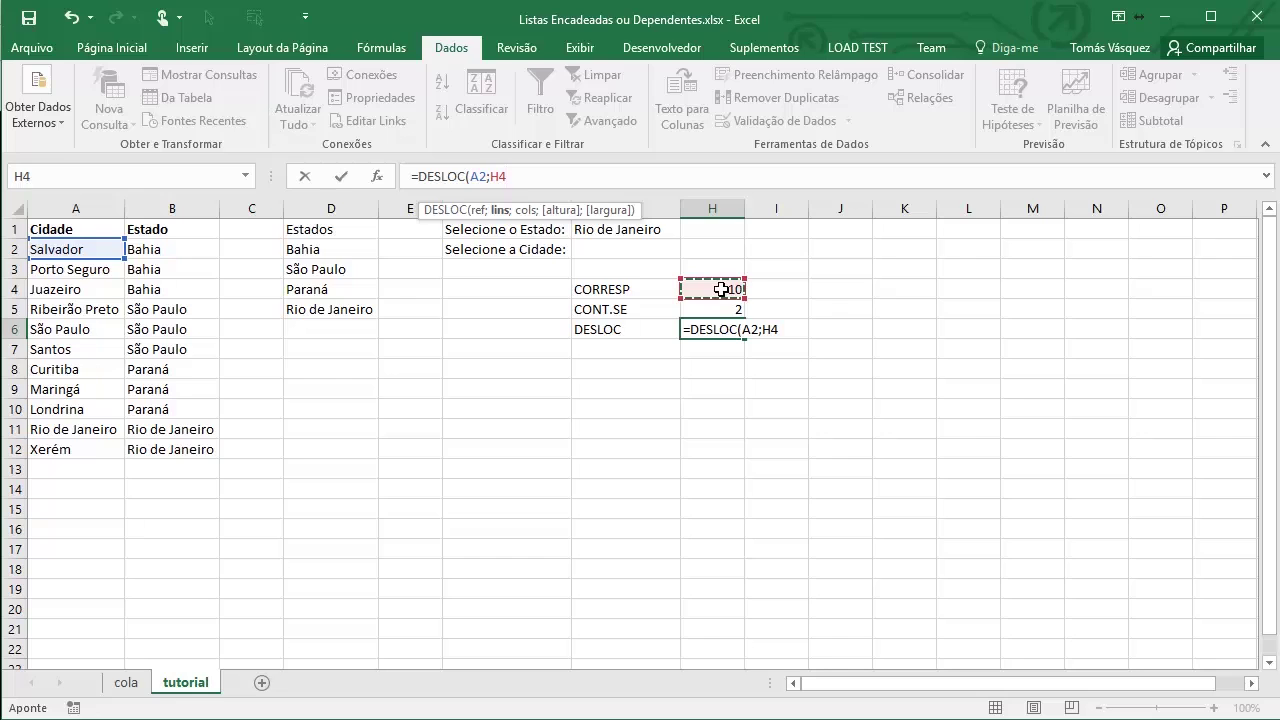
text(;0;)
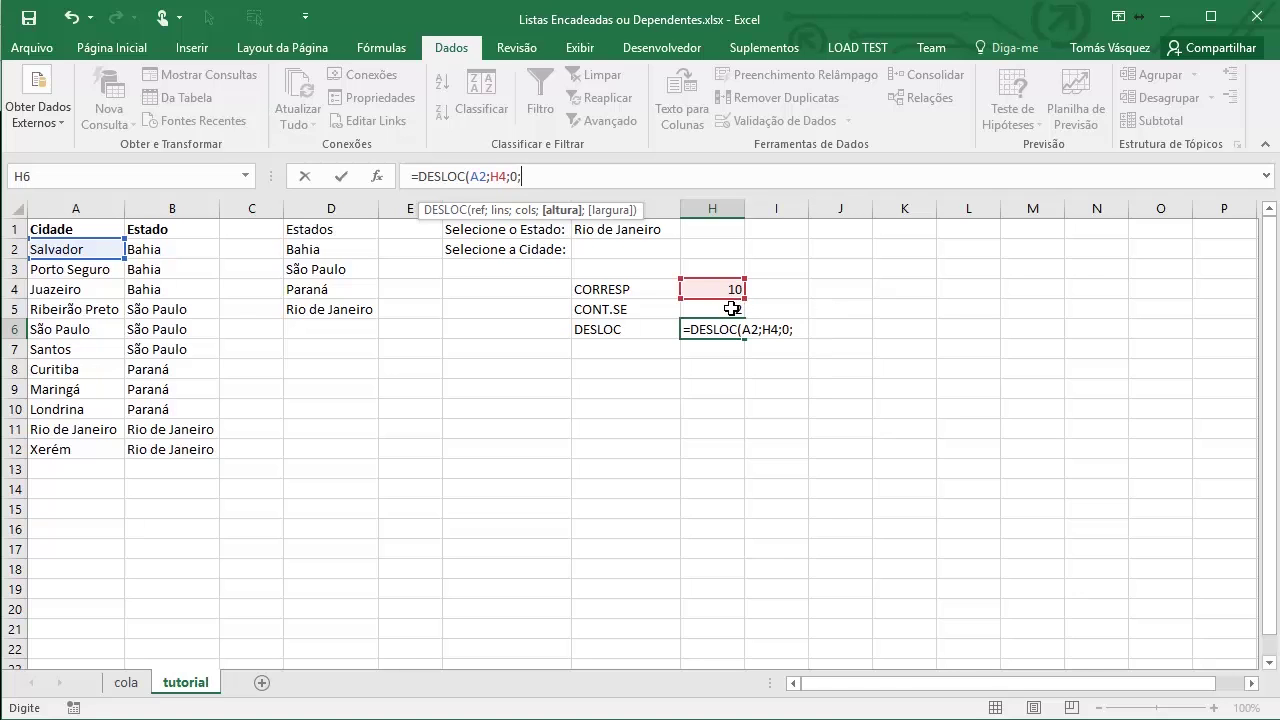
click(732, 309)
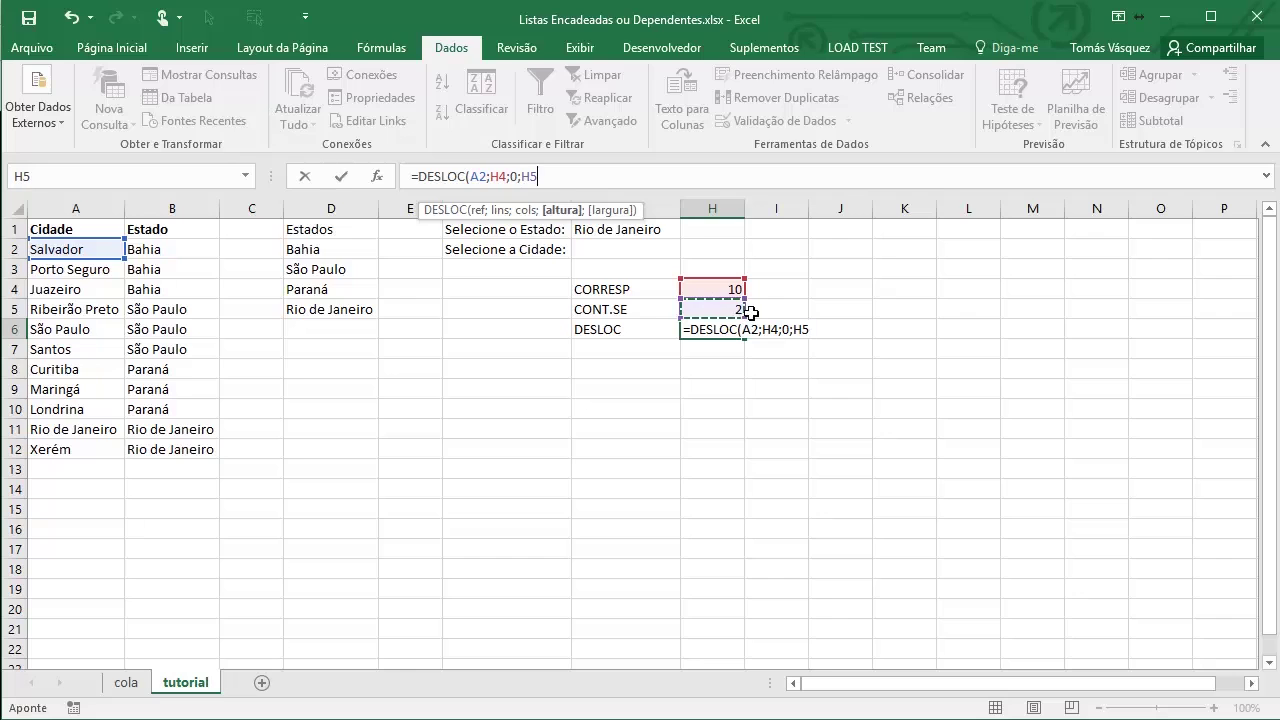
text(;)
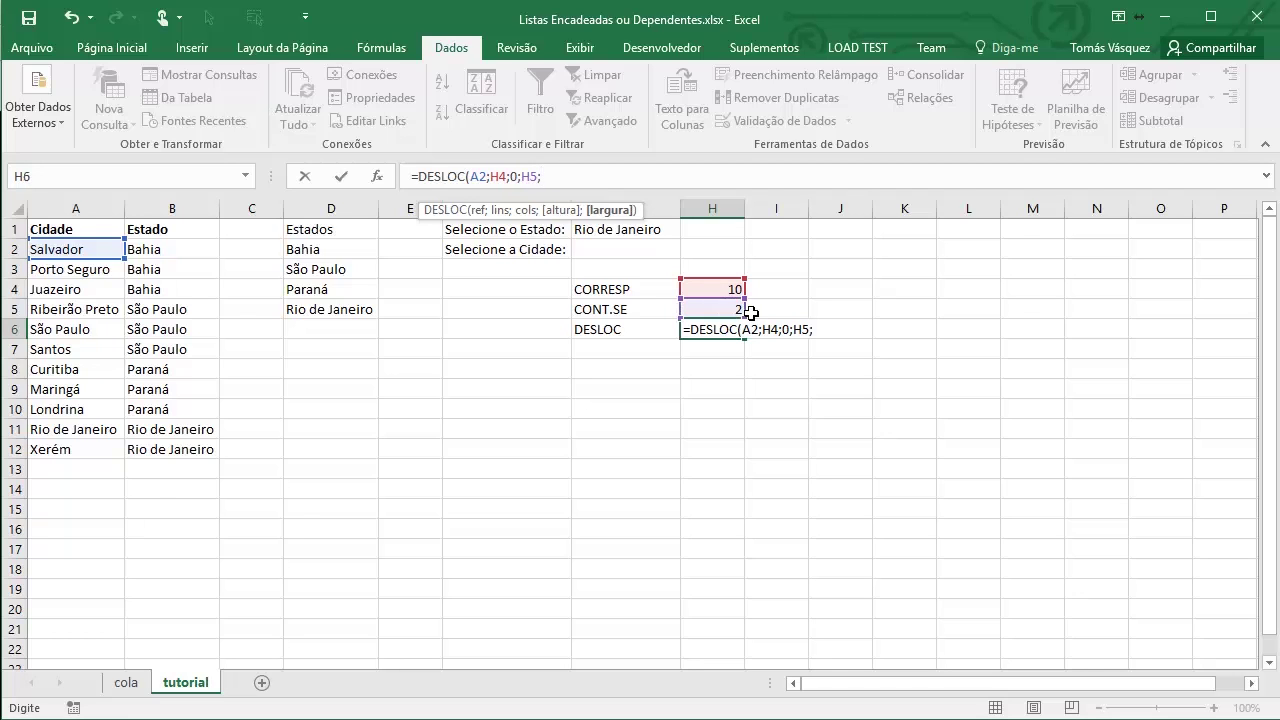
text(1)
text())
key(Return)
key(Up)
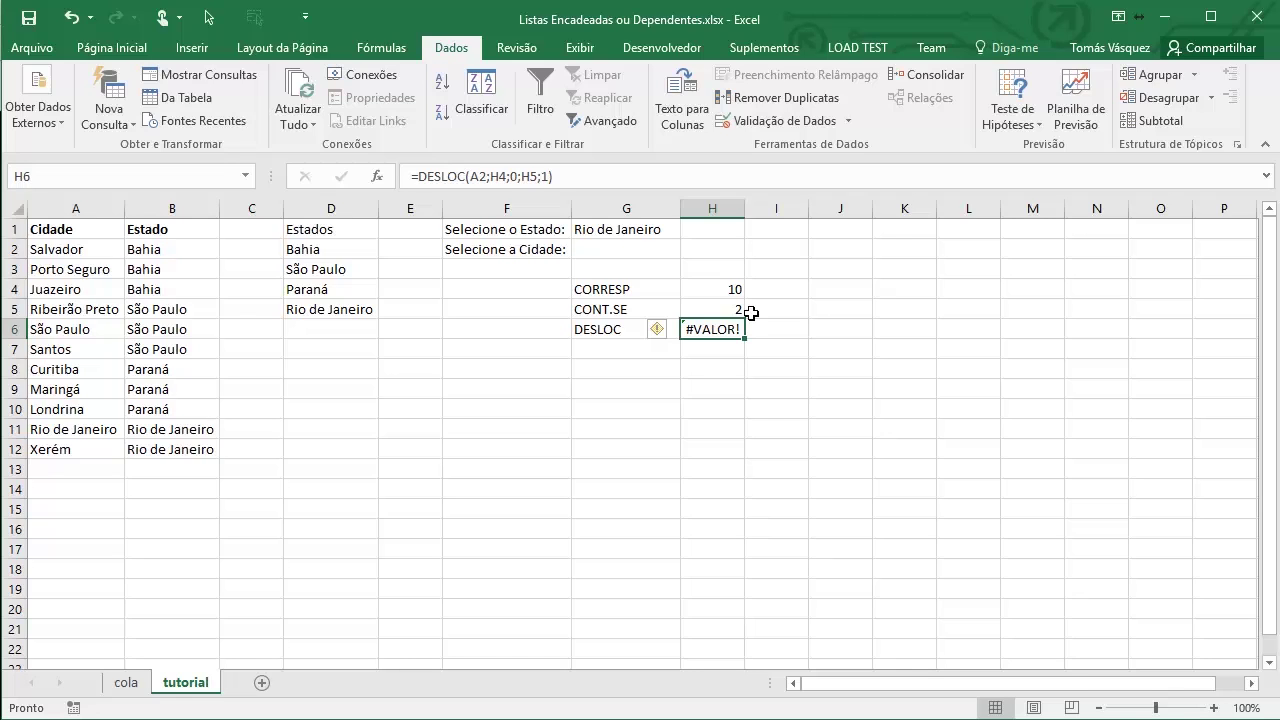
Turn the DESLOC formula in H6 into plain text by adding an apostrophe before the equals sign
click(589, 176)
drag(589, 176, 389, 178)
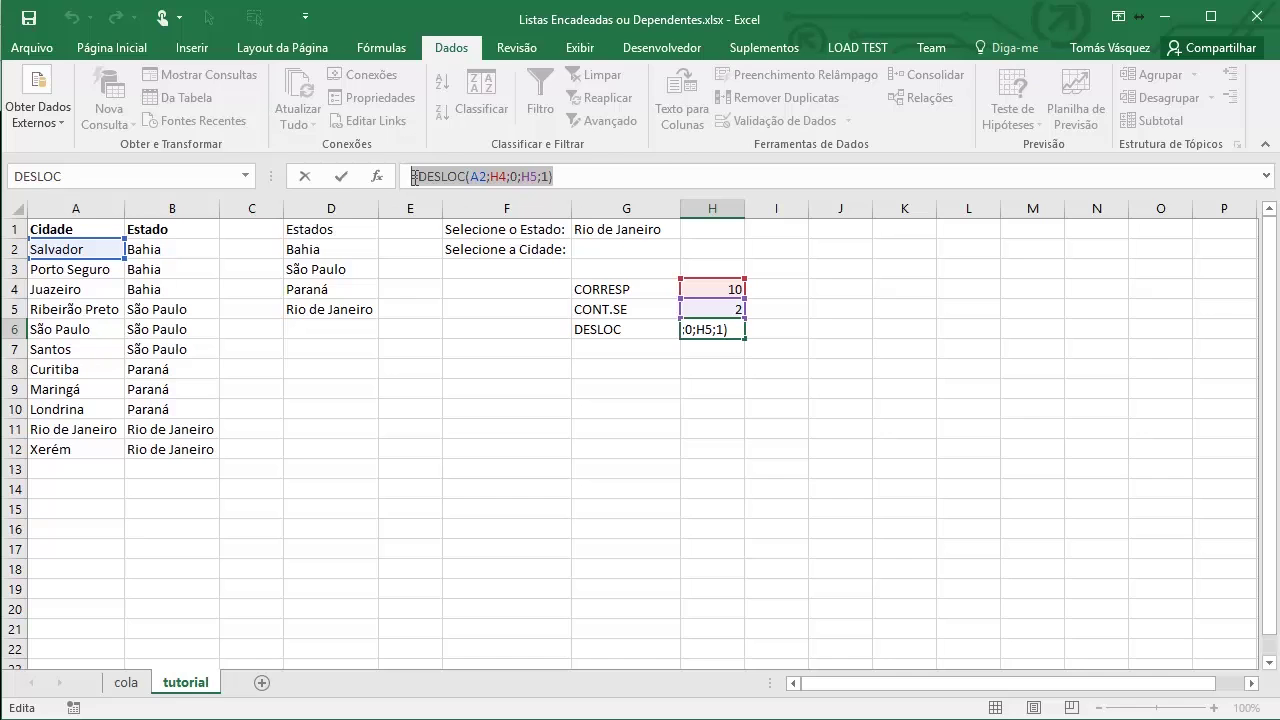
click(414, 176)
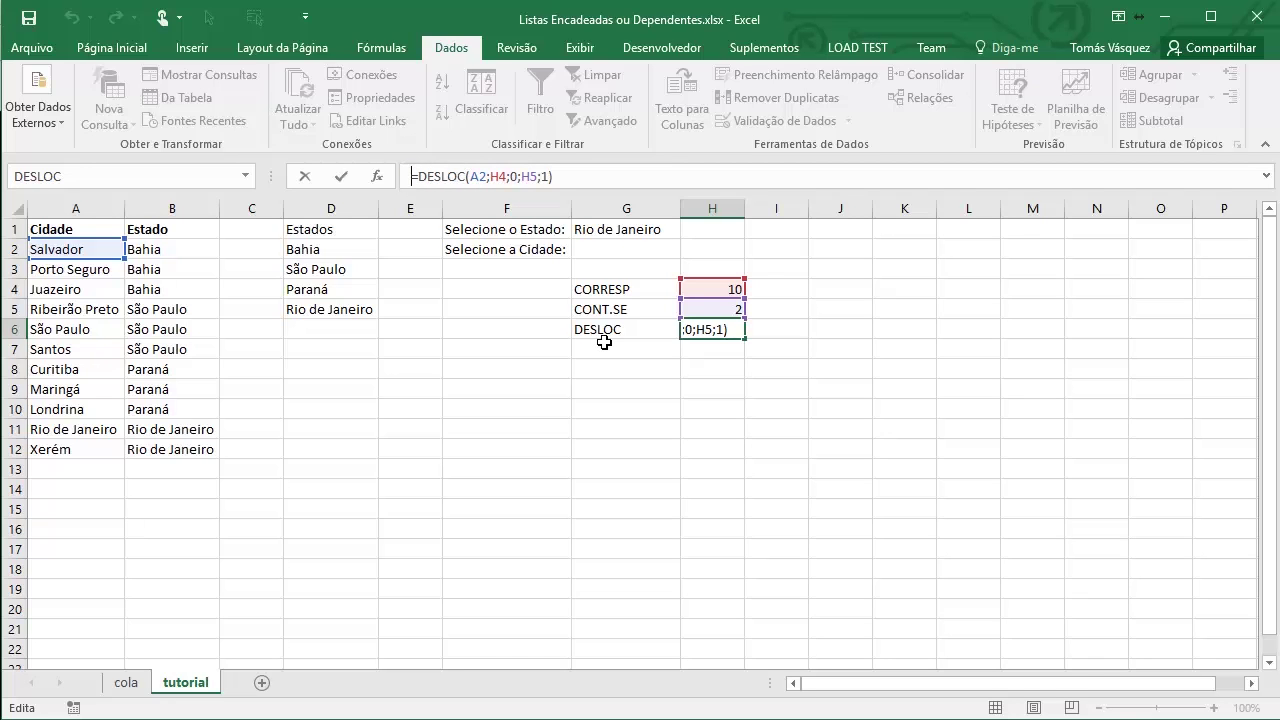
text(')
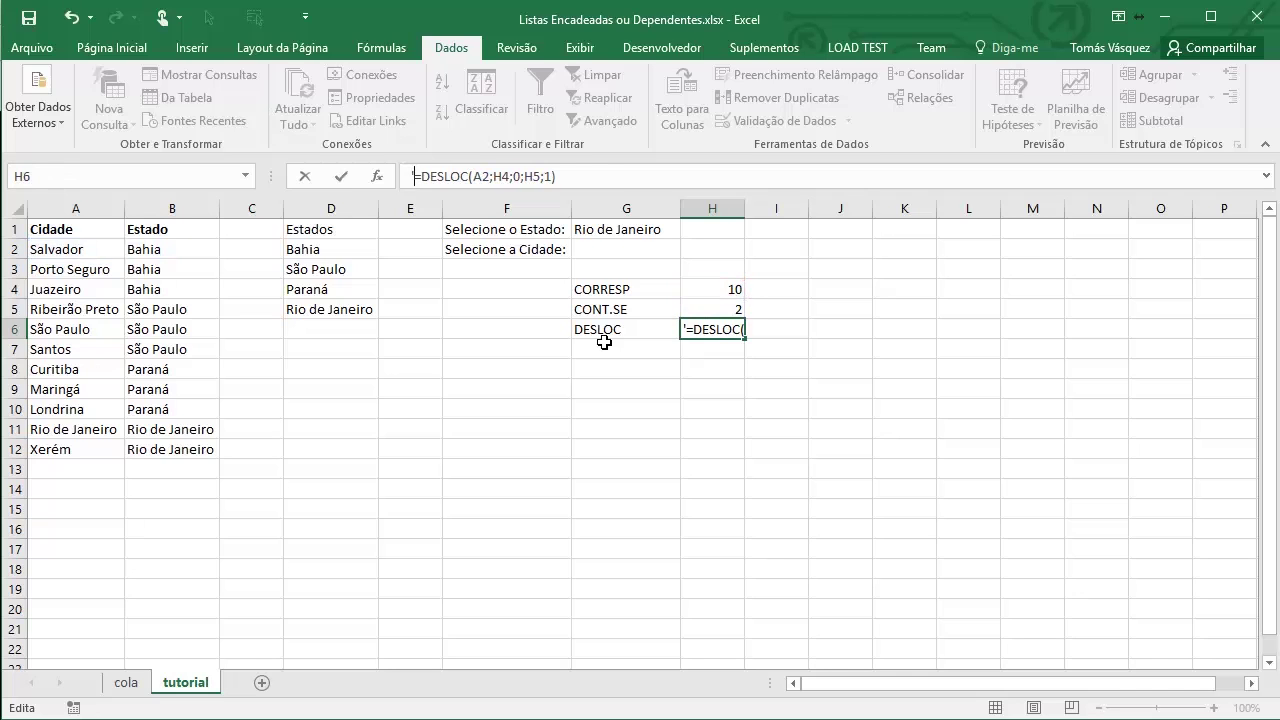
key(Return)
key(Up)
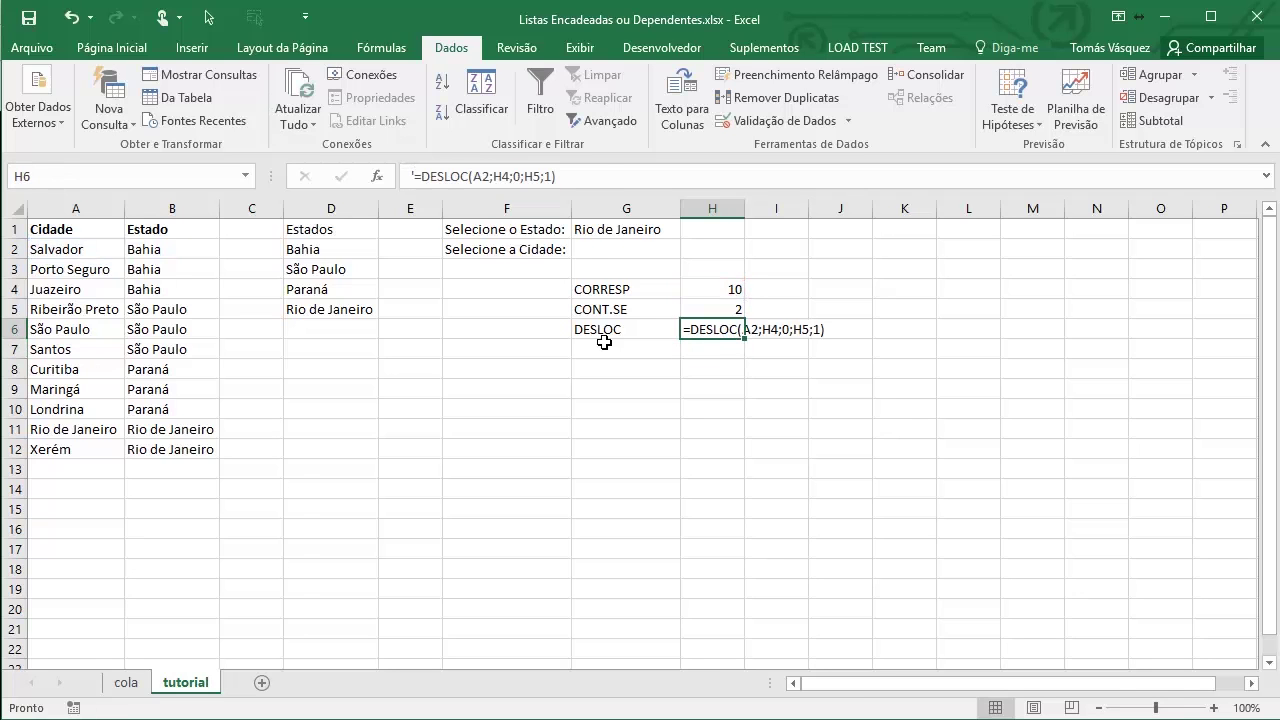
Add list data validation to G2 with the source =DESLOC(A2;H4;0;H5;1)
click(602, 258)
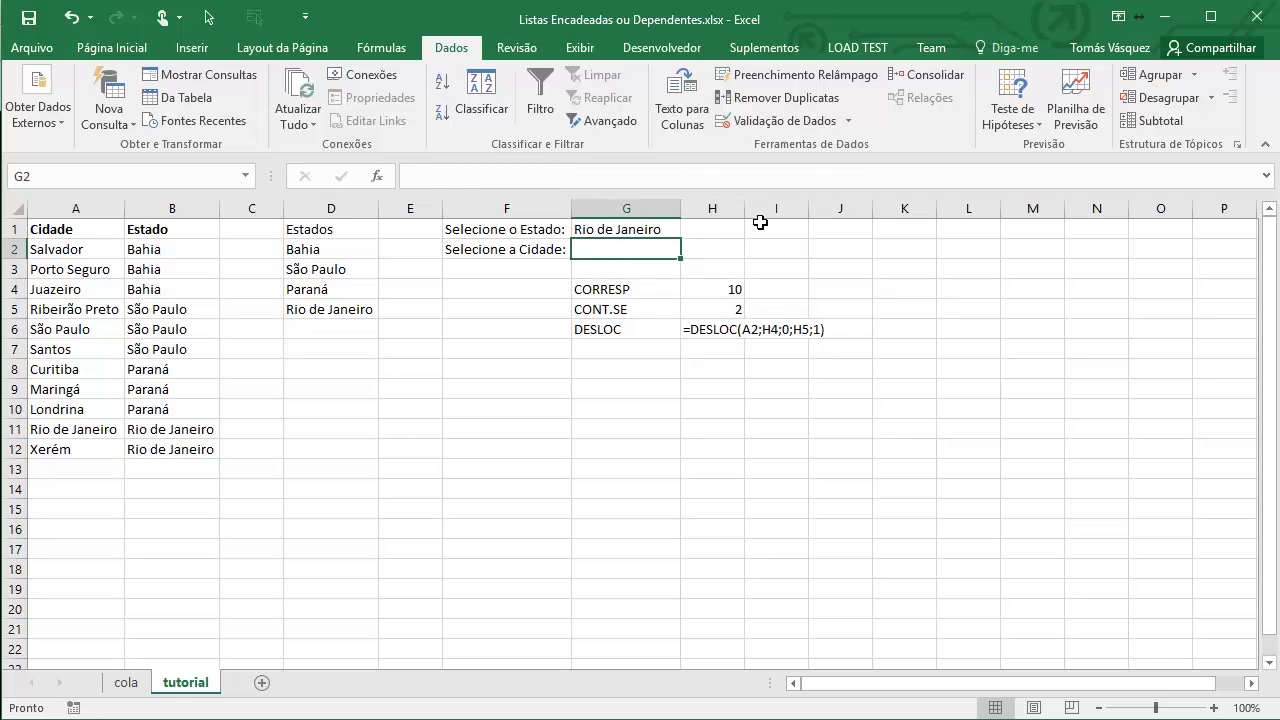
click(848, 121)
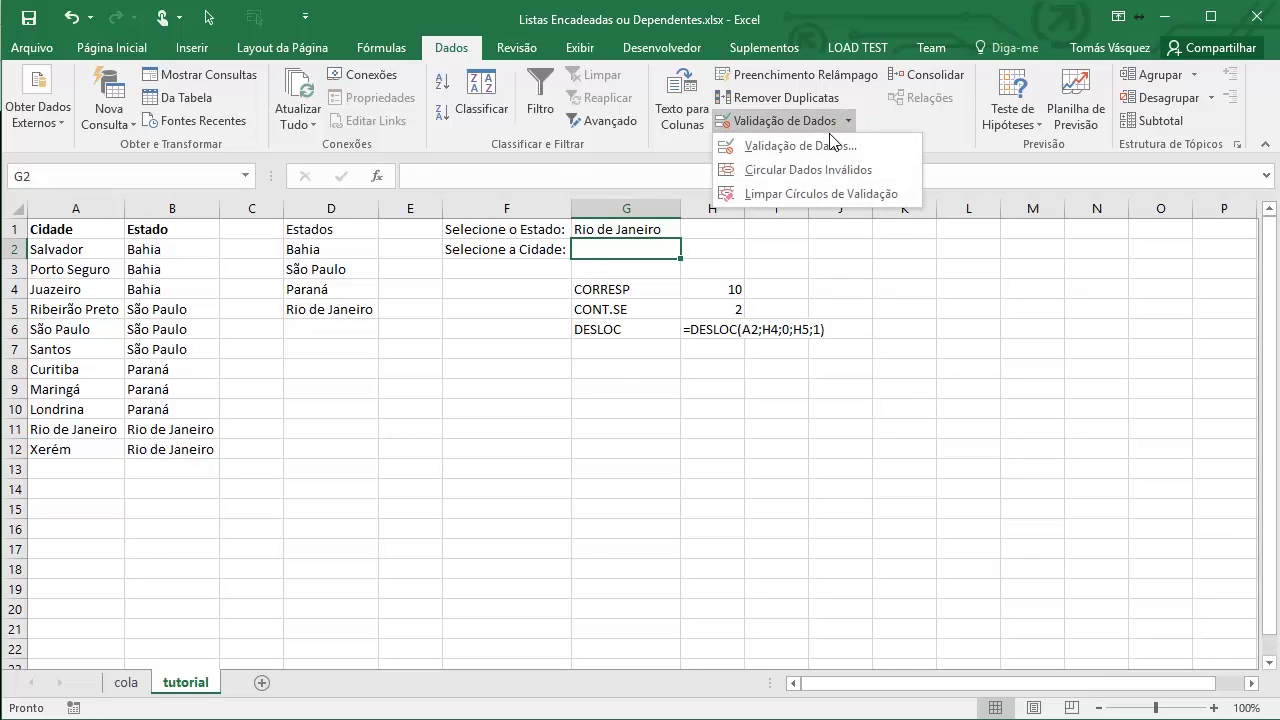
click(829, 143)
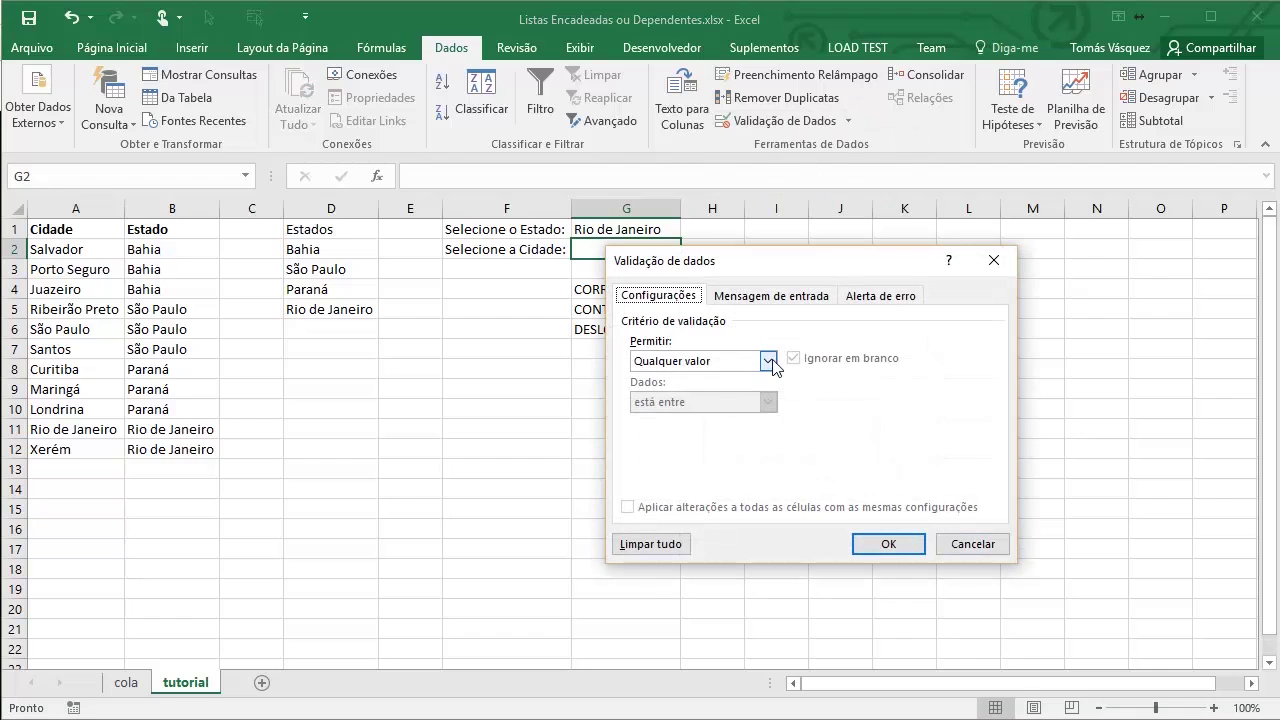
click(770, 361)
click(727, 413)
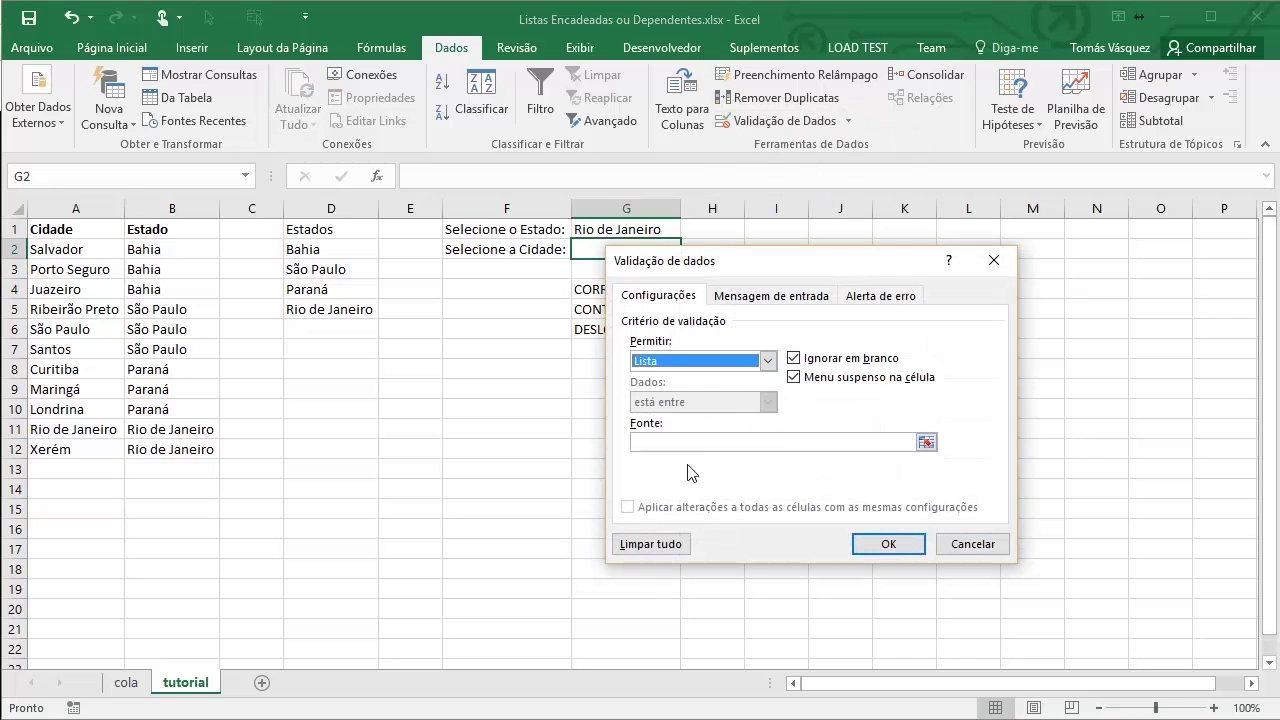
click(646, 441)
key(ctrl+v)
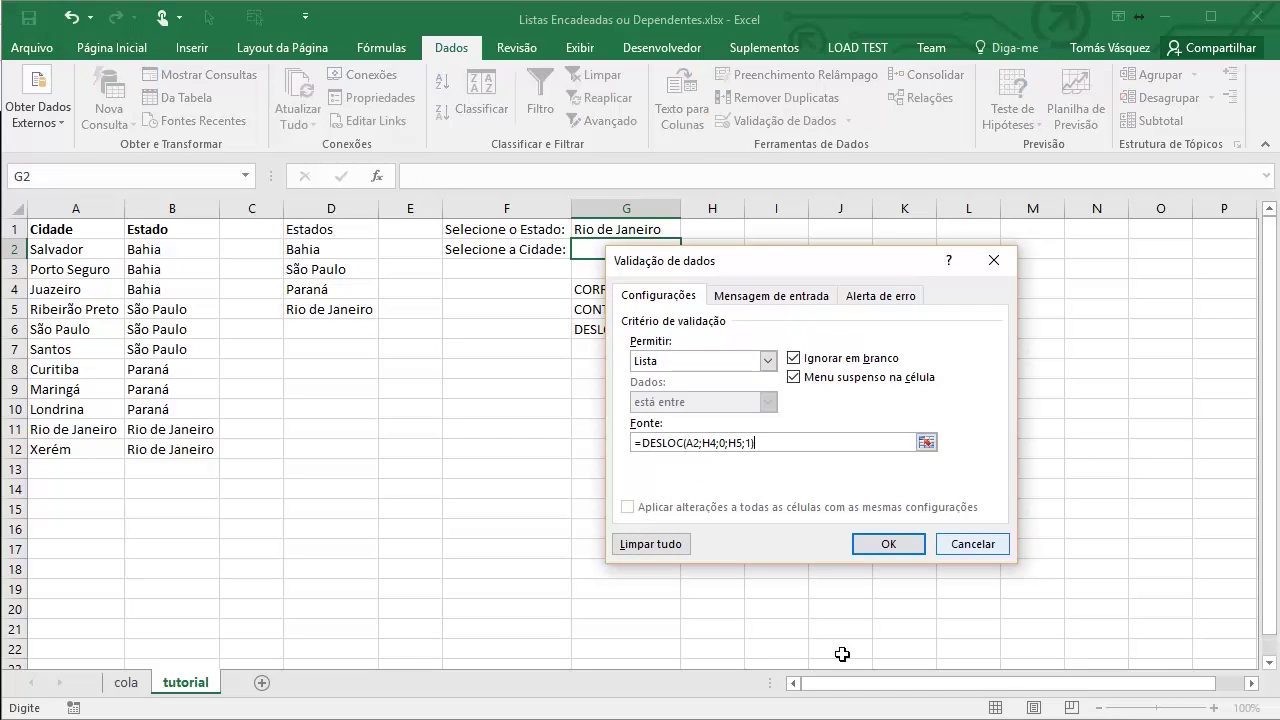
click(904, 548)
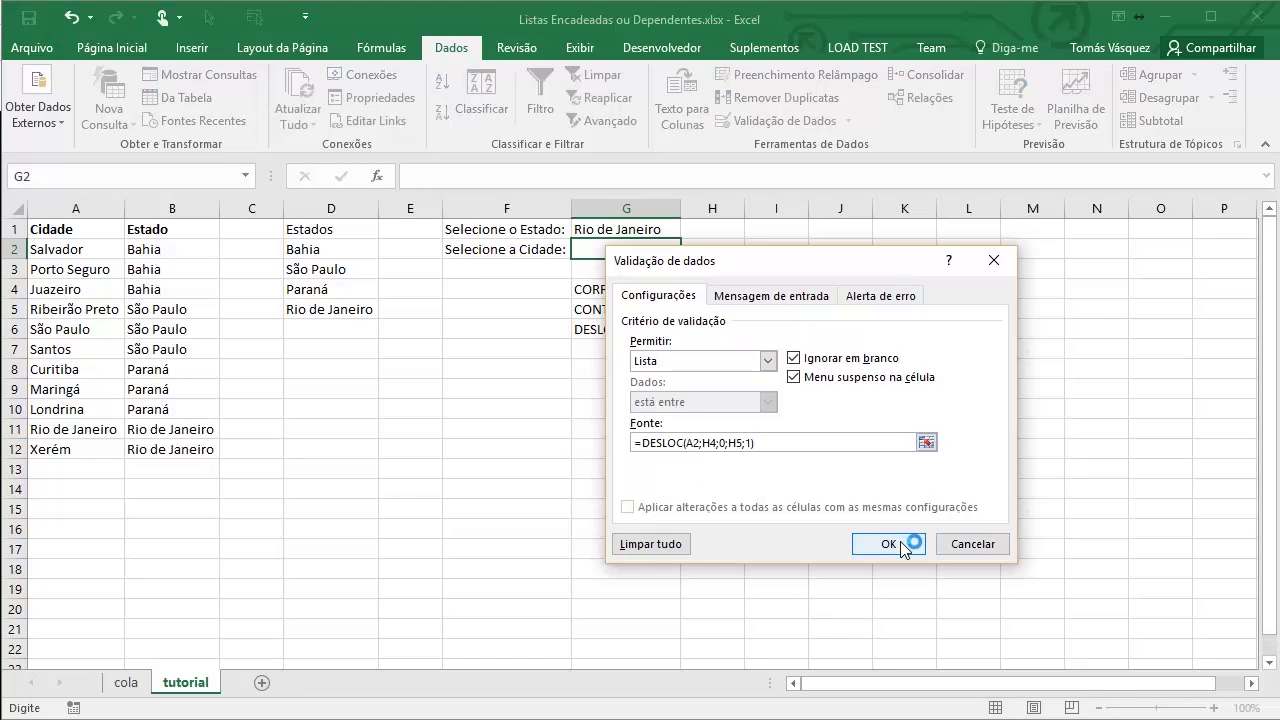
Check which cities the G2 drop-down offers for the state selected in G1
click(689, 249)
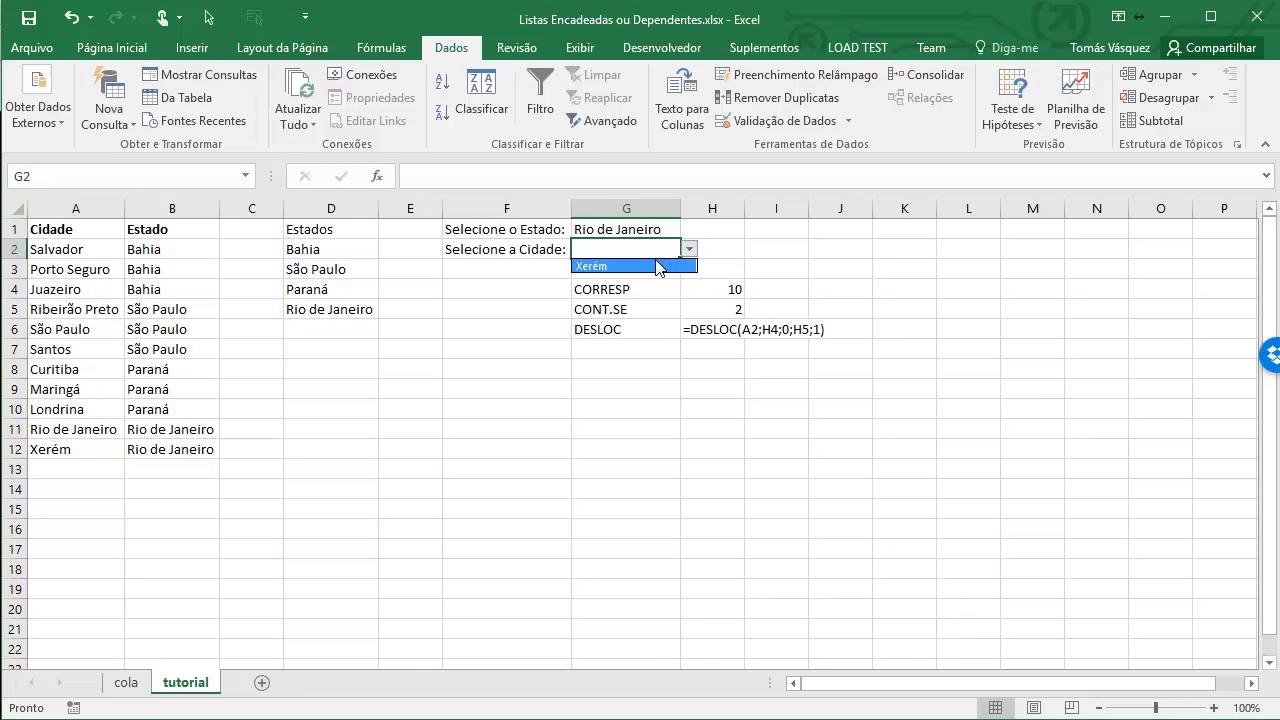
click(651, 229)
click(651, 229)
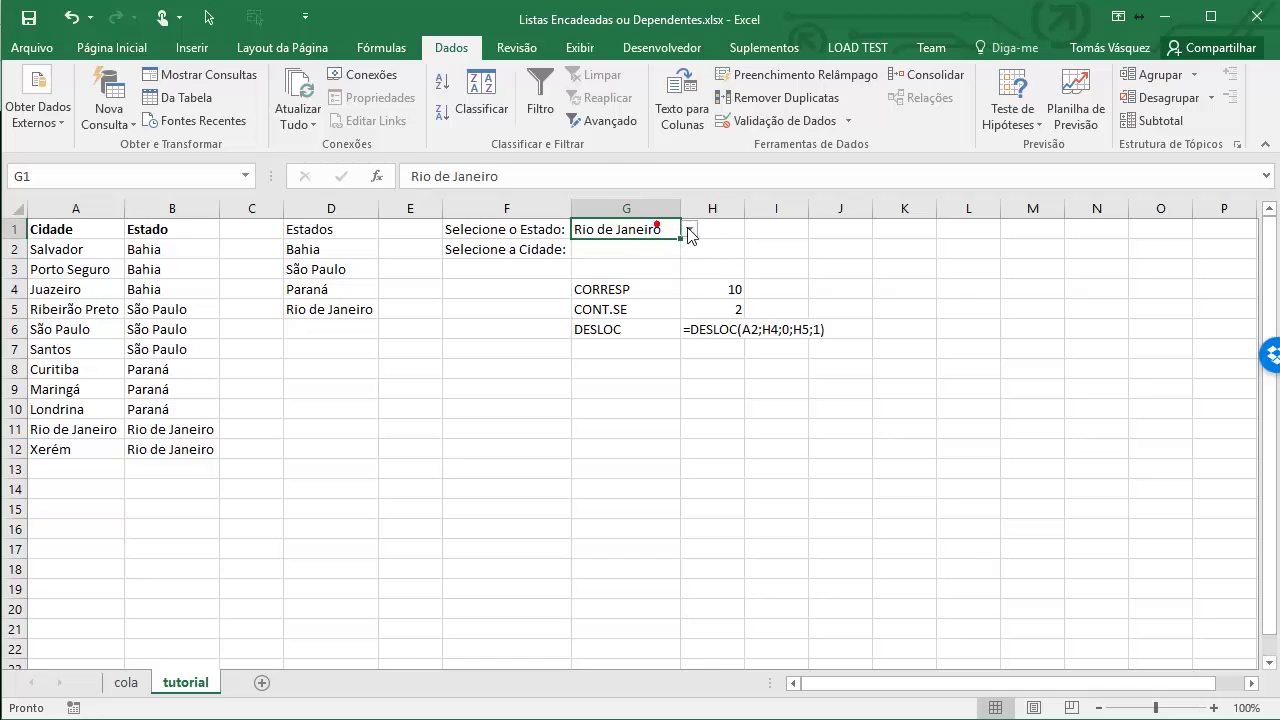
Change the row offset of the DESLOC text formula in H6 to H4-1
click(711, 329)
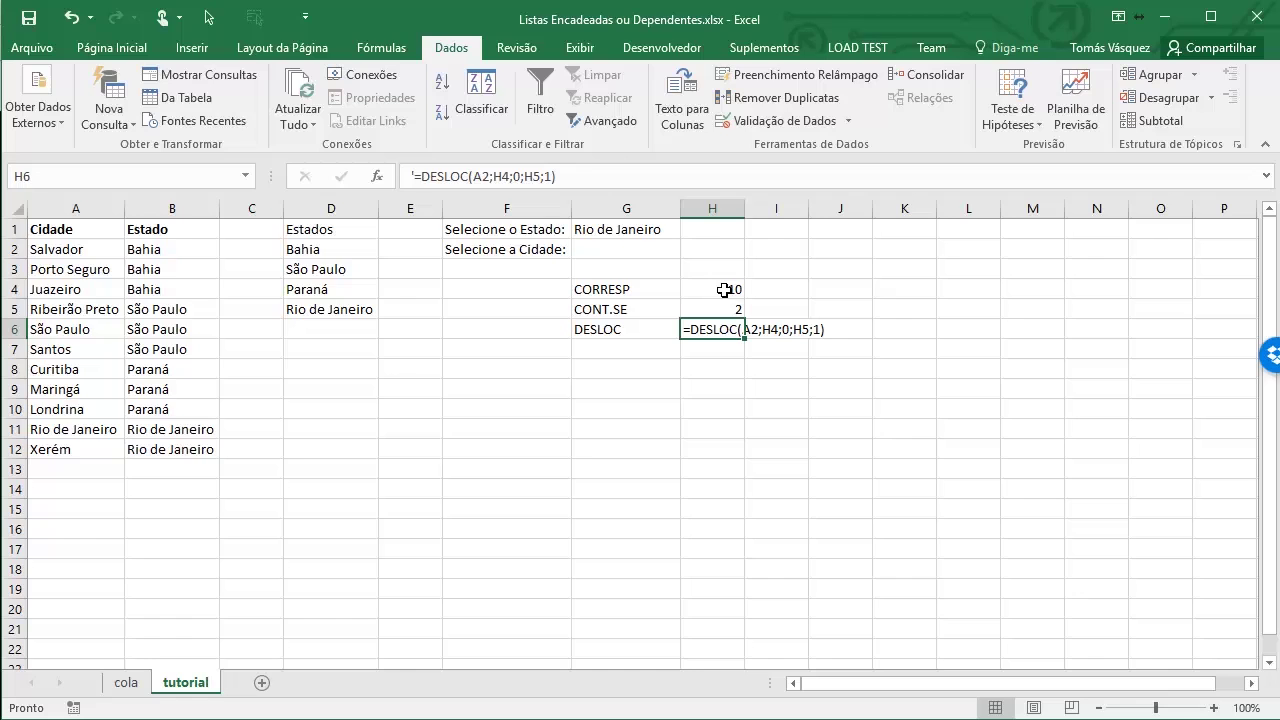
click(507, 176)
text(-1)
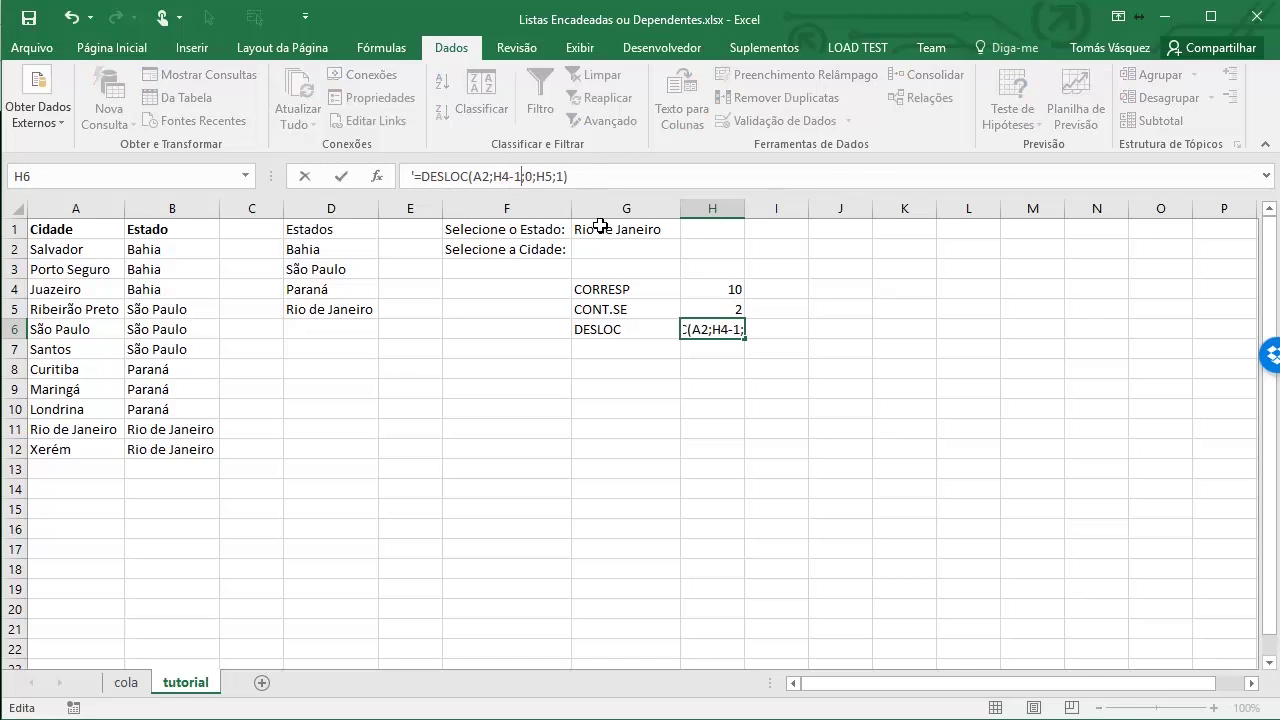
key(Return)
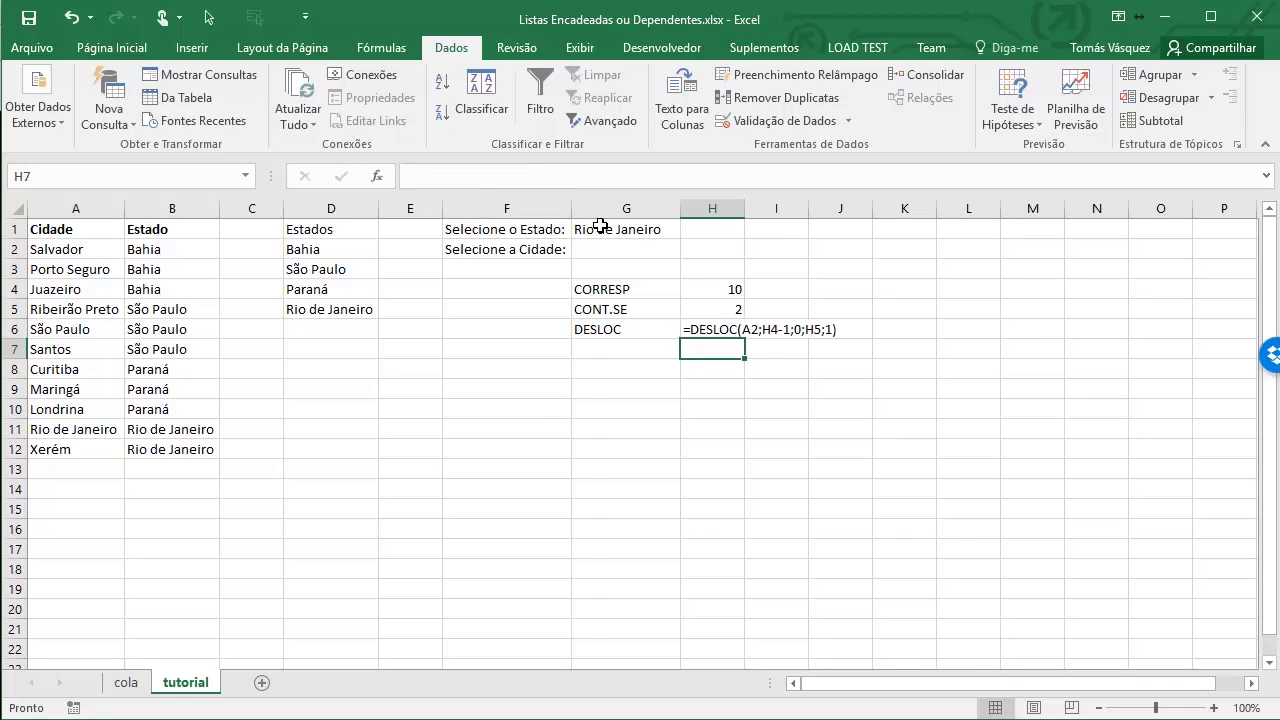
click(716, 326)
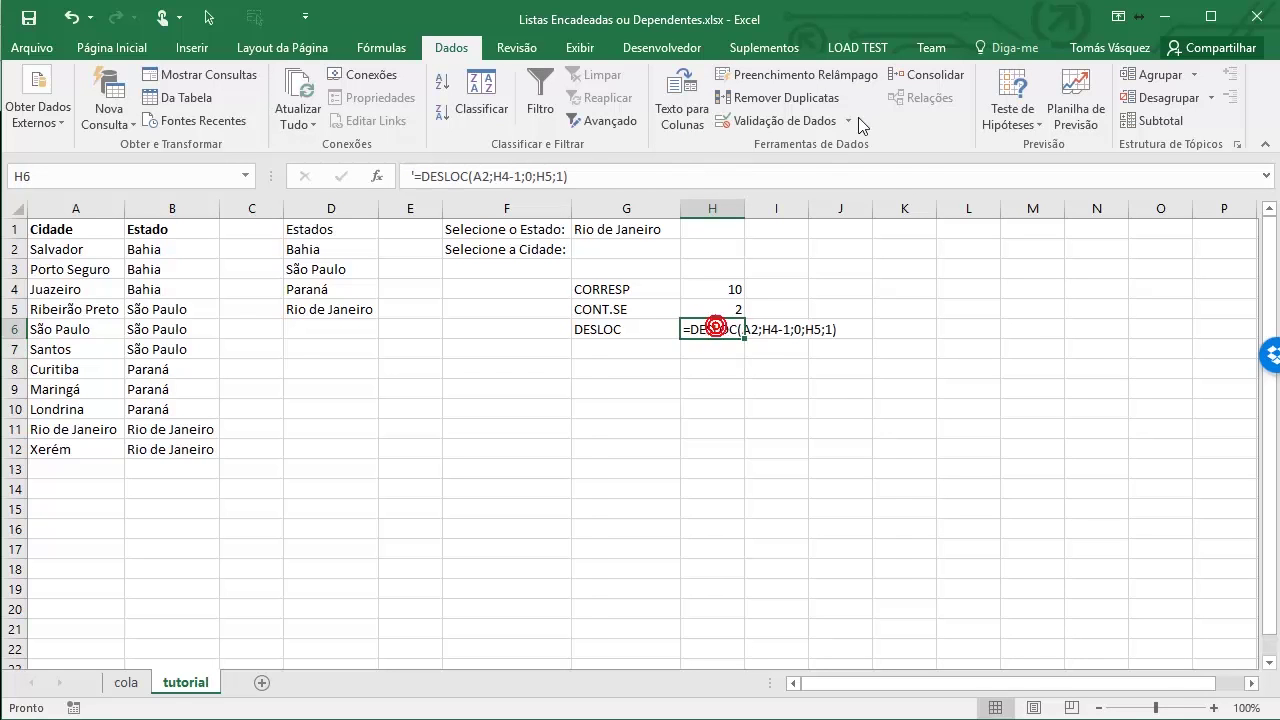
click(849, 120)
click(815, 150)
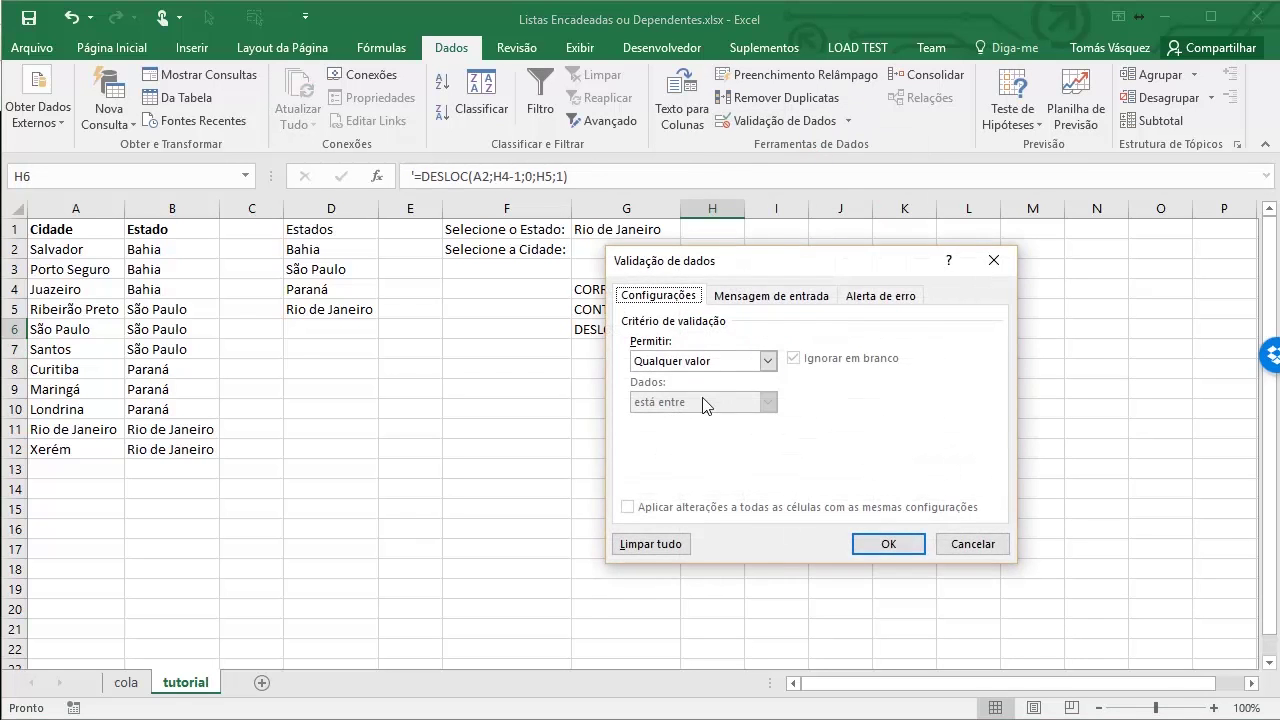
click(957, 538)
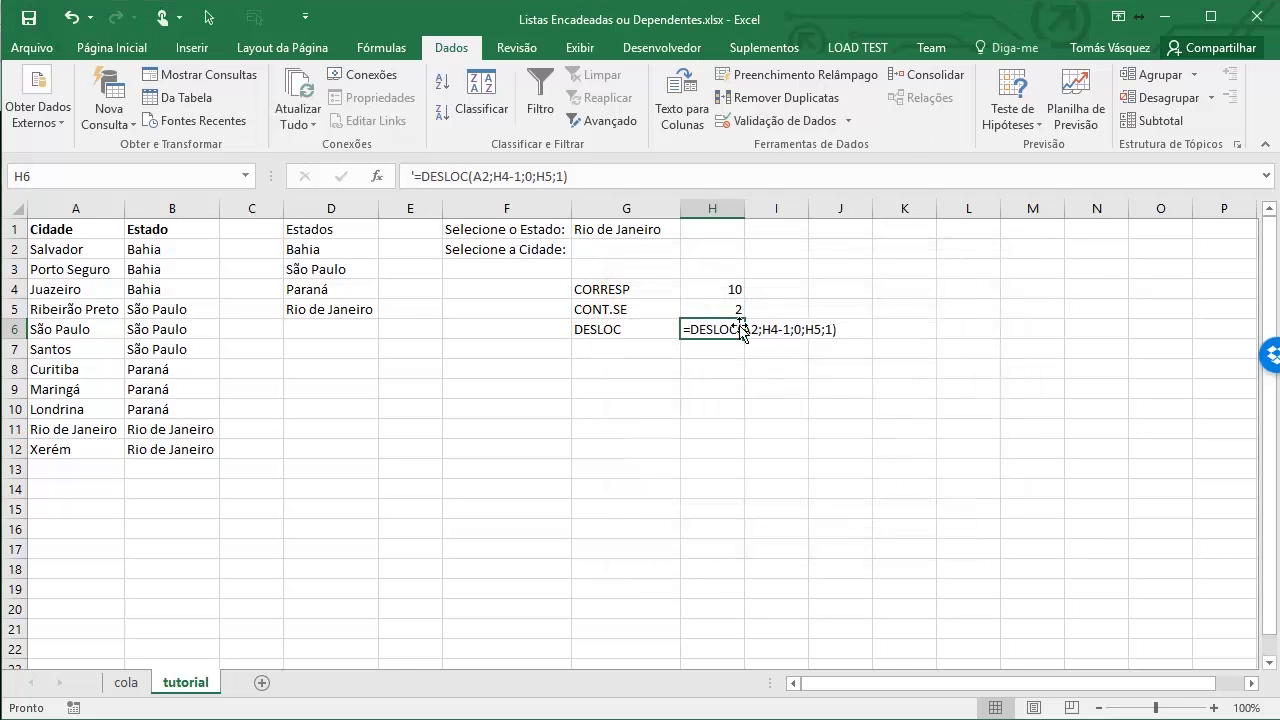
Correct the list validation source of G2 to =DESLOC(A2;H4-1;0;H5;1)
click(635, 251)
click(849, 119)
click(807, 146)
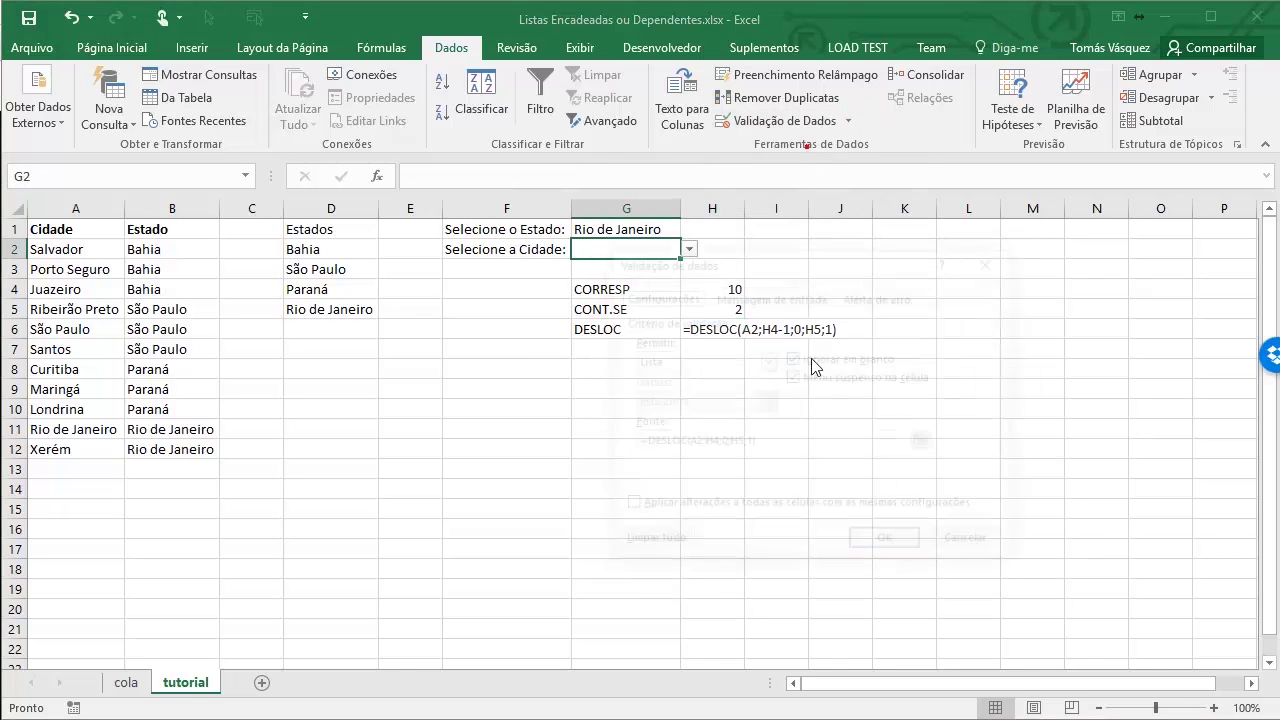
click(719, 442)
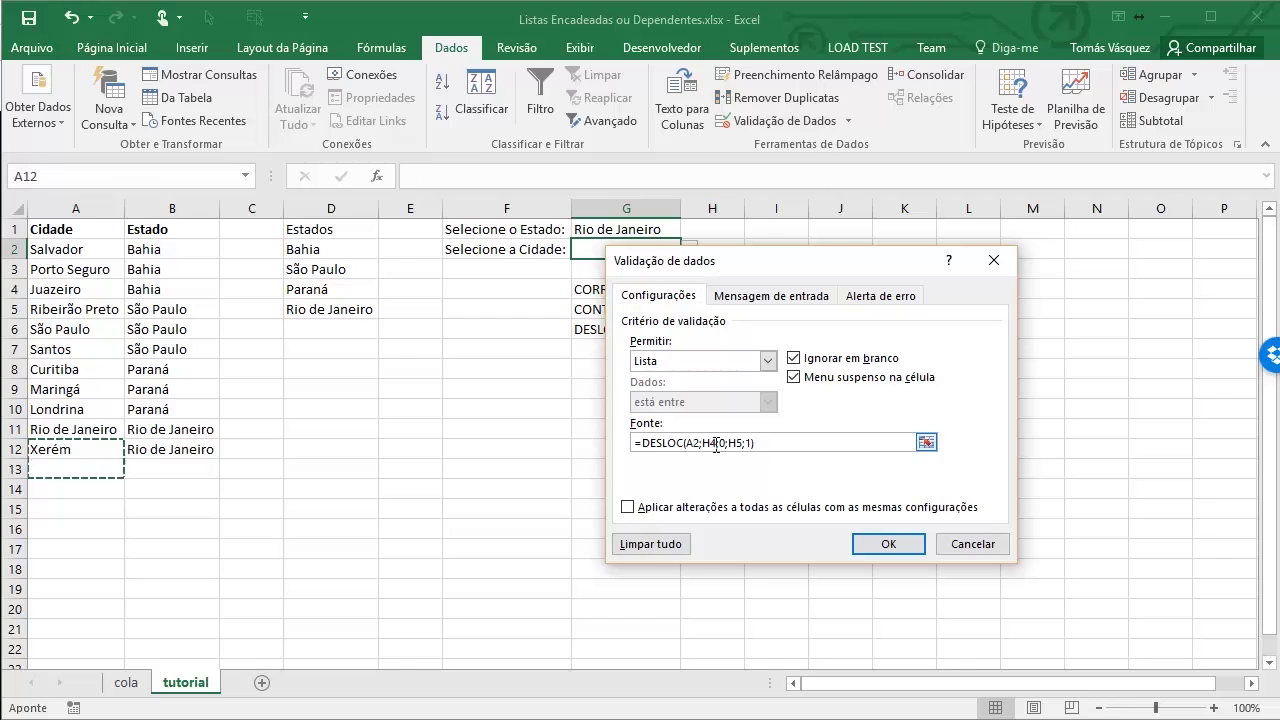
text(-1)
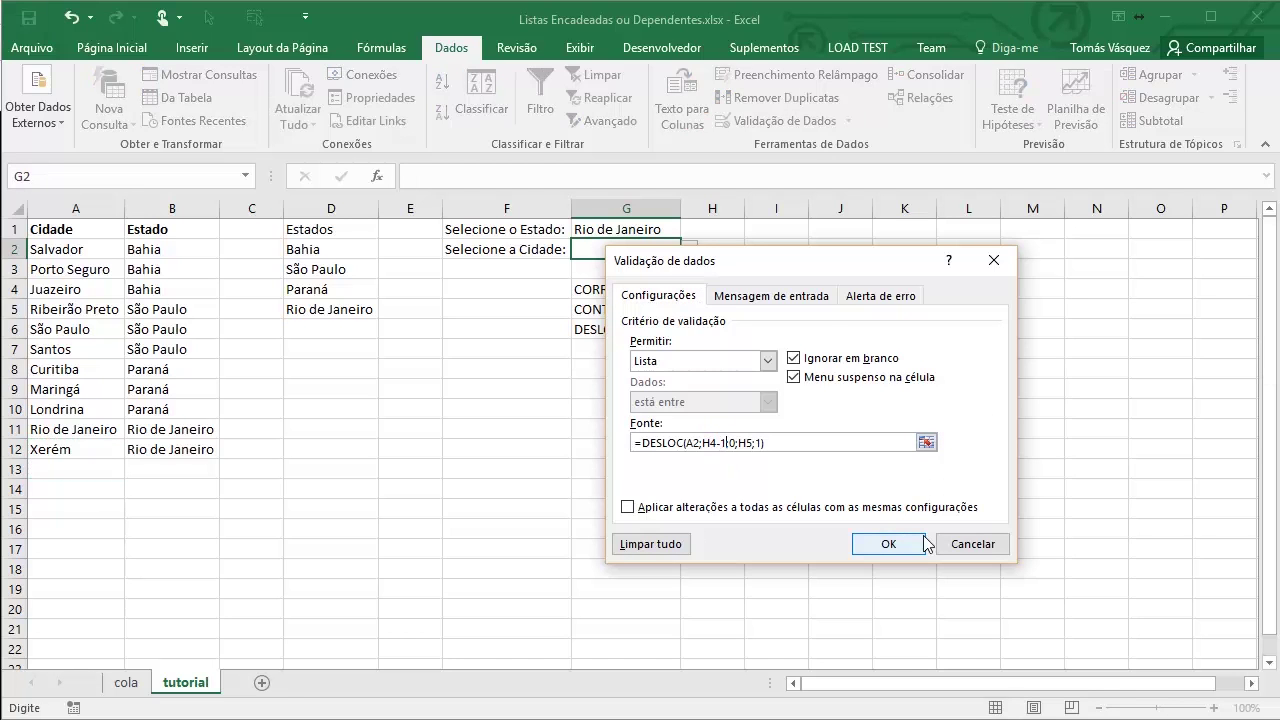
click(914, 544)
Test the linked lists by choosing Xerém in G2, and Bahia in G1 with Porto Seguro in G2
click(690, 251)
click(651, 278)
click(669, 229)
click(689, 229)
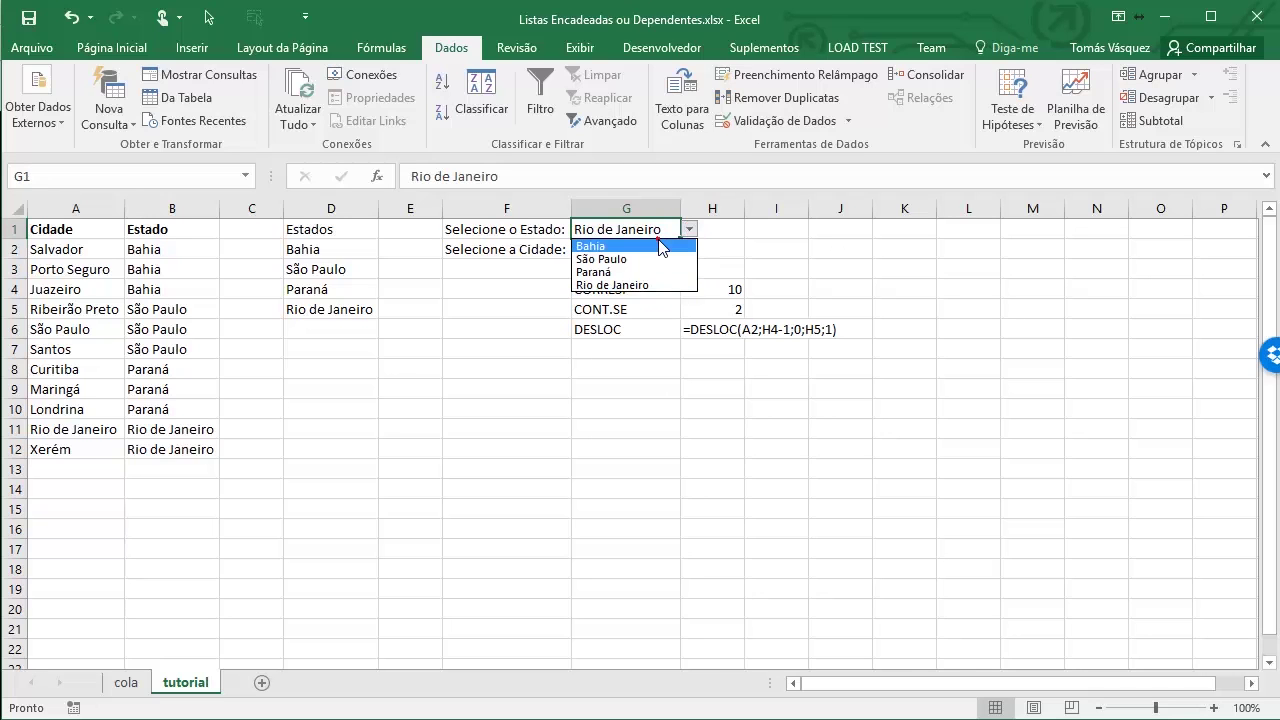
click(660, 247)
click(657, 249)
click(690, 249)
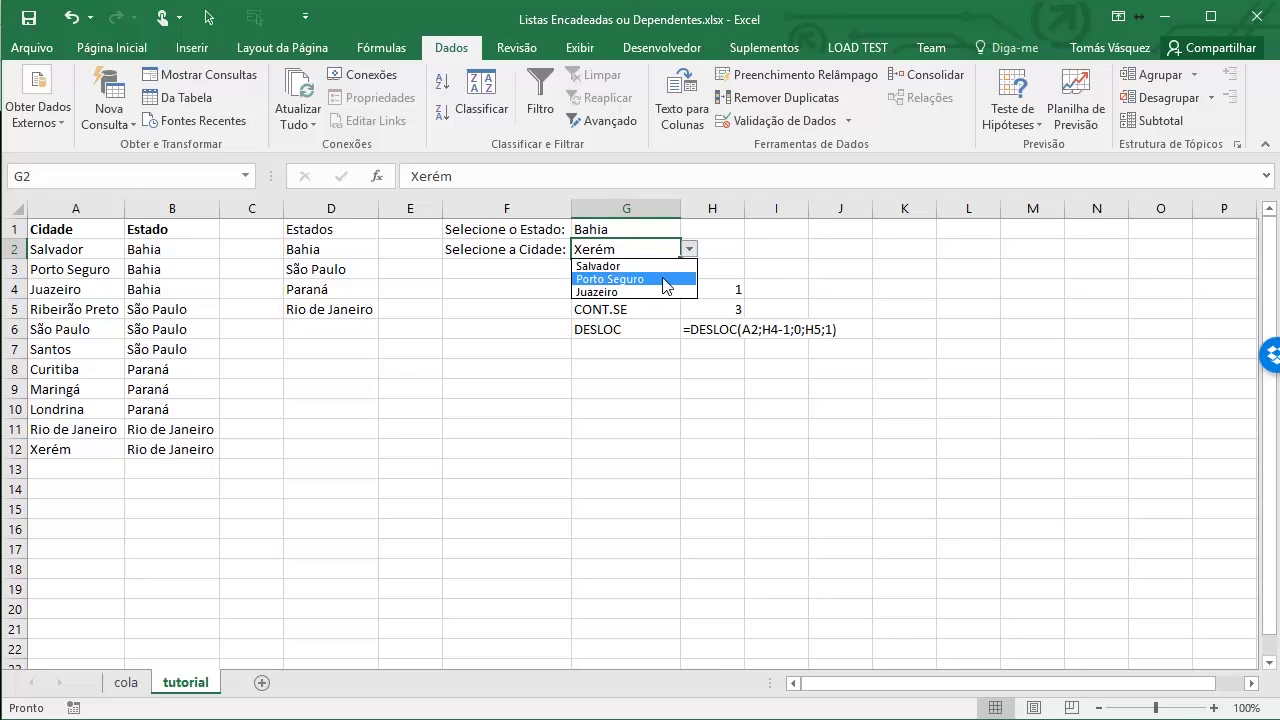
click(658, 279)
Choose São Paulo in G1 and compare the cities offered in G2 with the table rows for that state
click(643, 231)
click(688, 231)
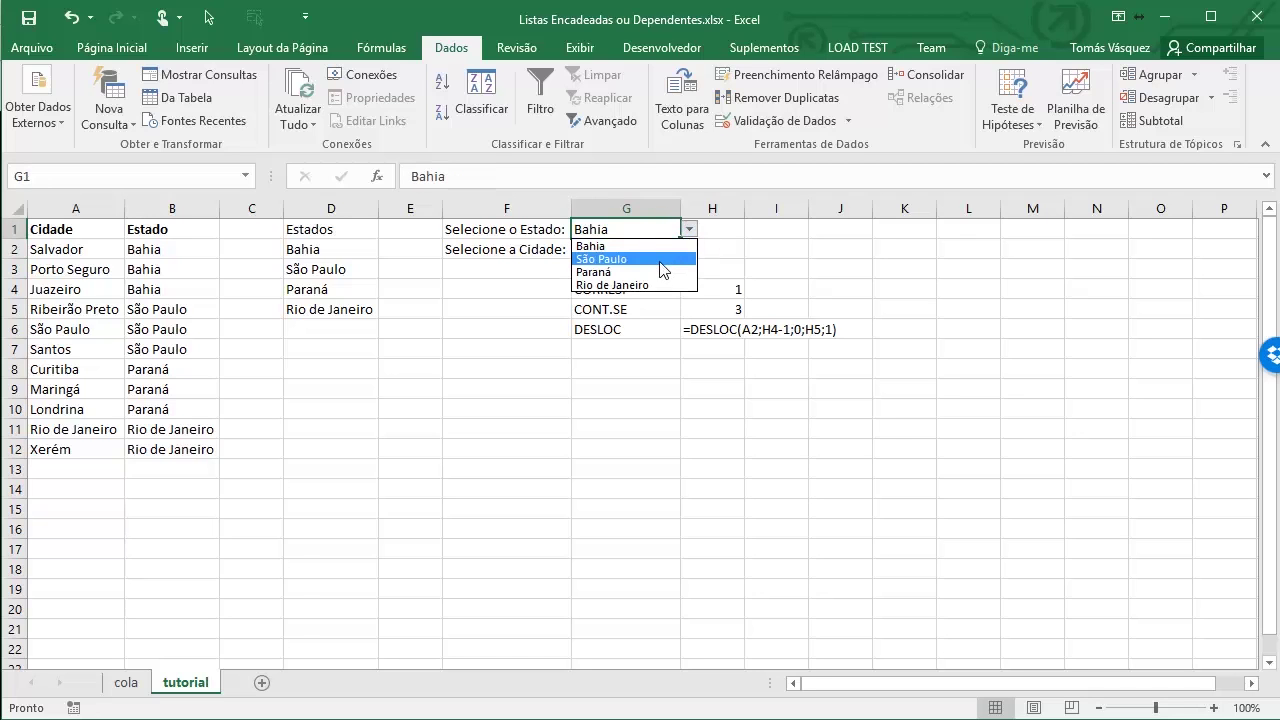
click(655, 259)
click(646, 249)
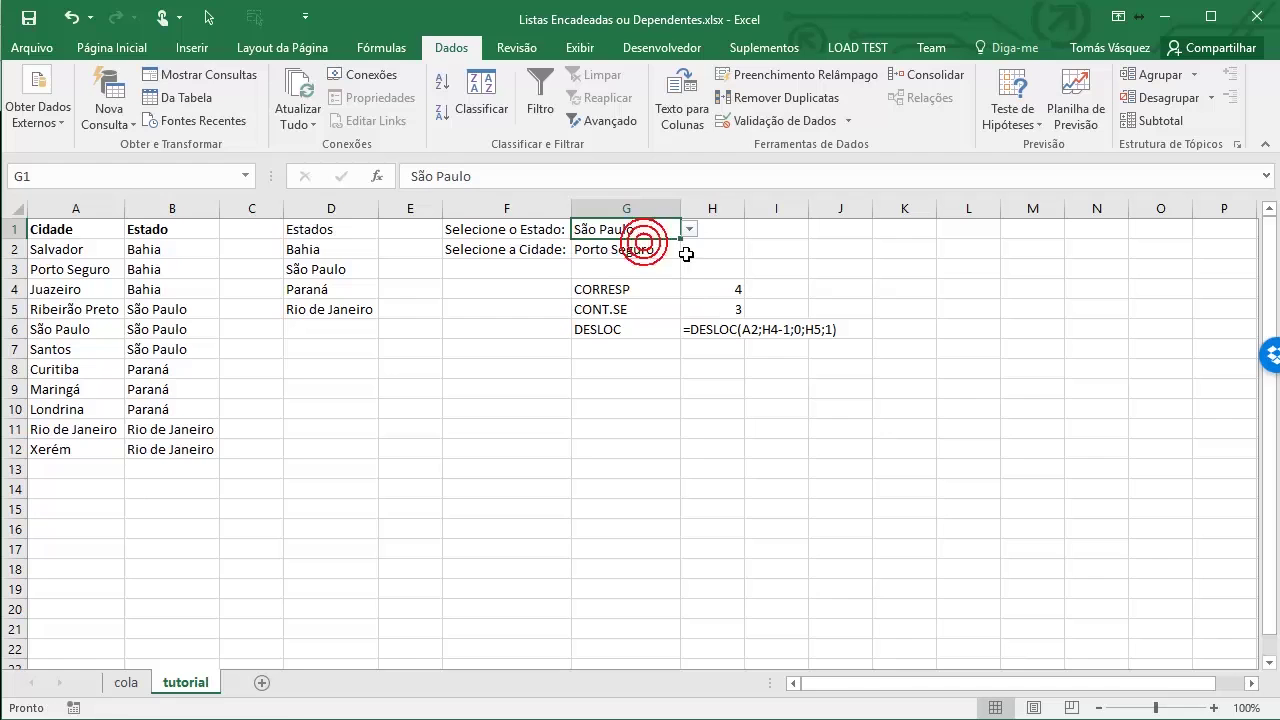
click(688, 250)
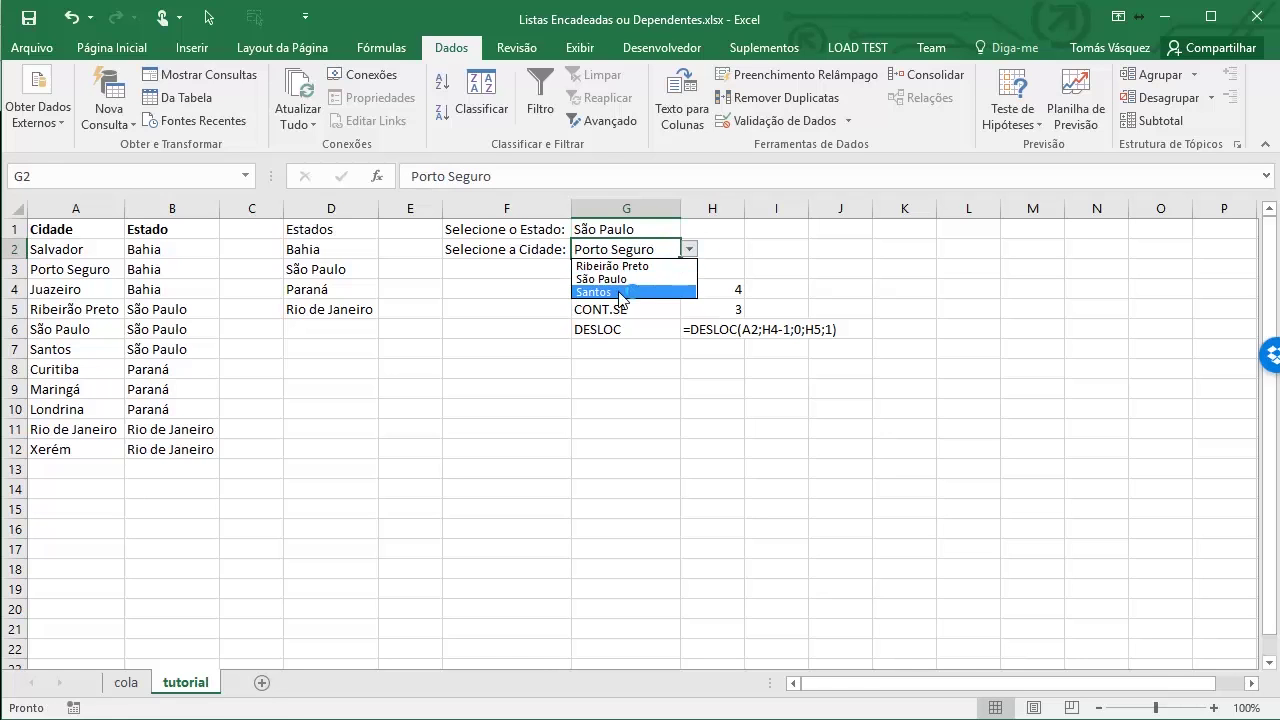
click(142, 310)
click(56, 310)
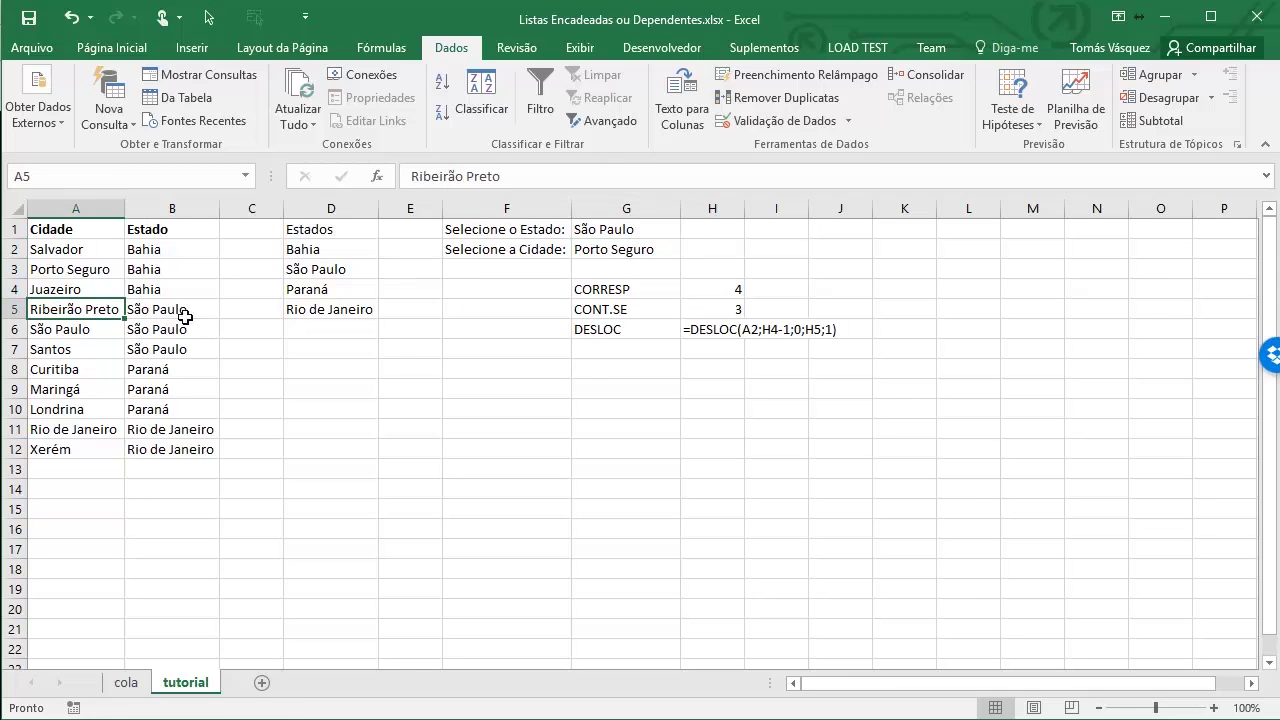
Review the Estado column and the CORRESP, CONT.SE and DESLOC formulas in H4:H6 that feed the city list
click(613, 248)
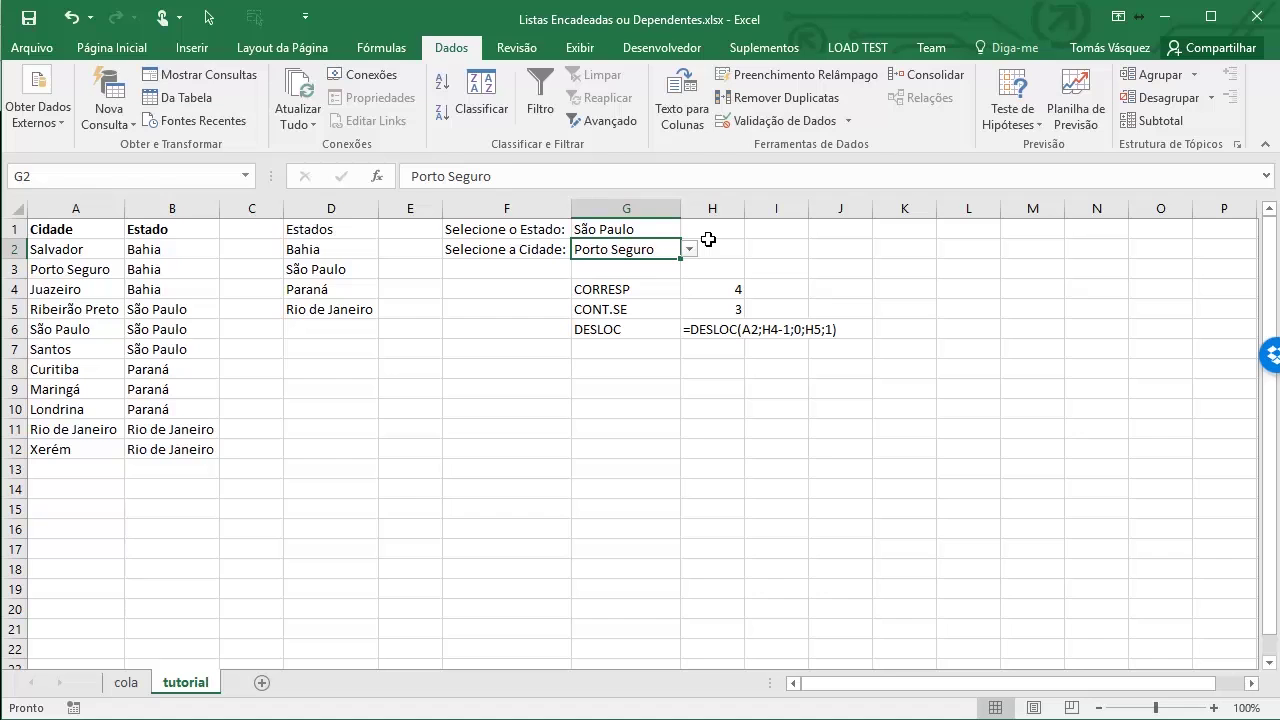
drag(150, 257, 186, 458)
click(633, 321)
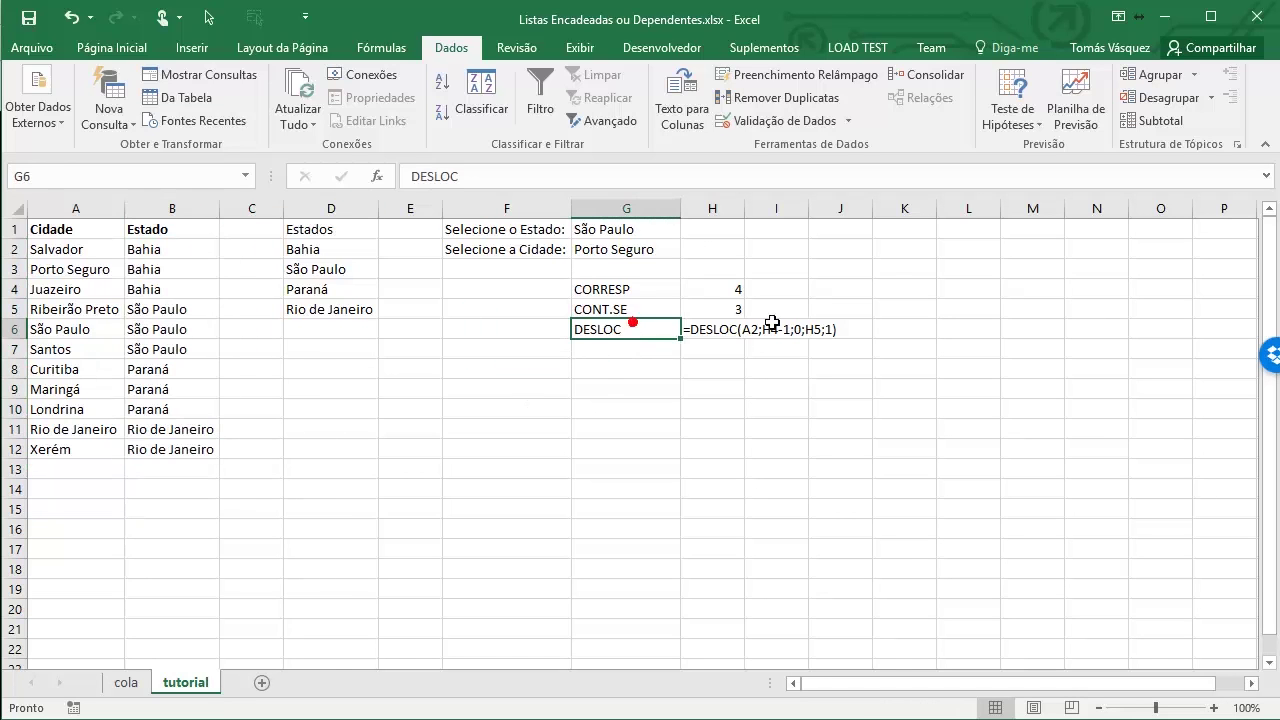
click(723, 291)
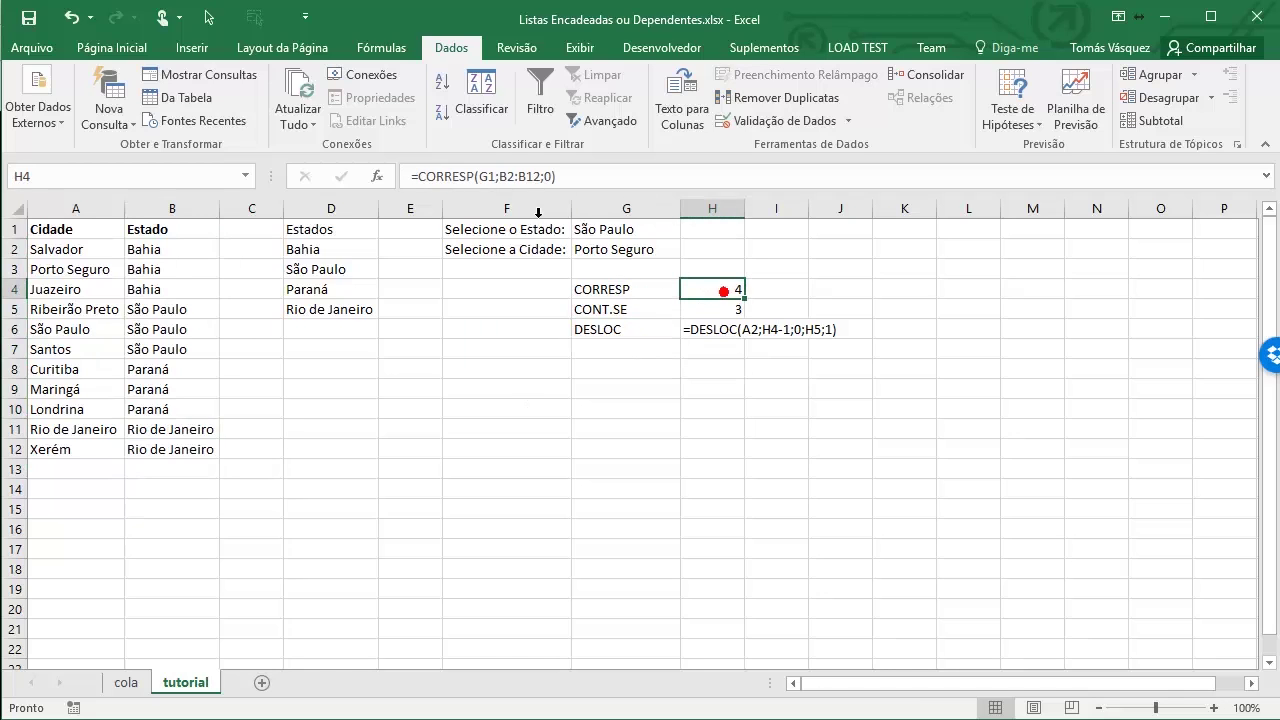
click(714, 306)
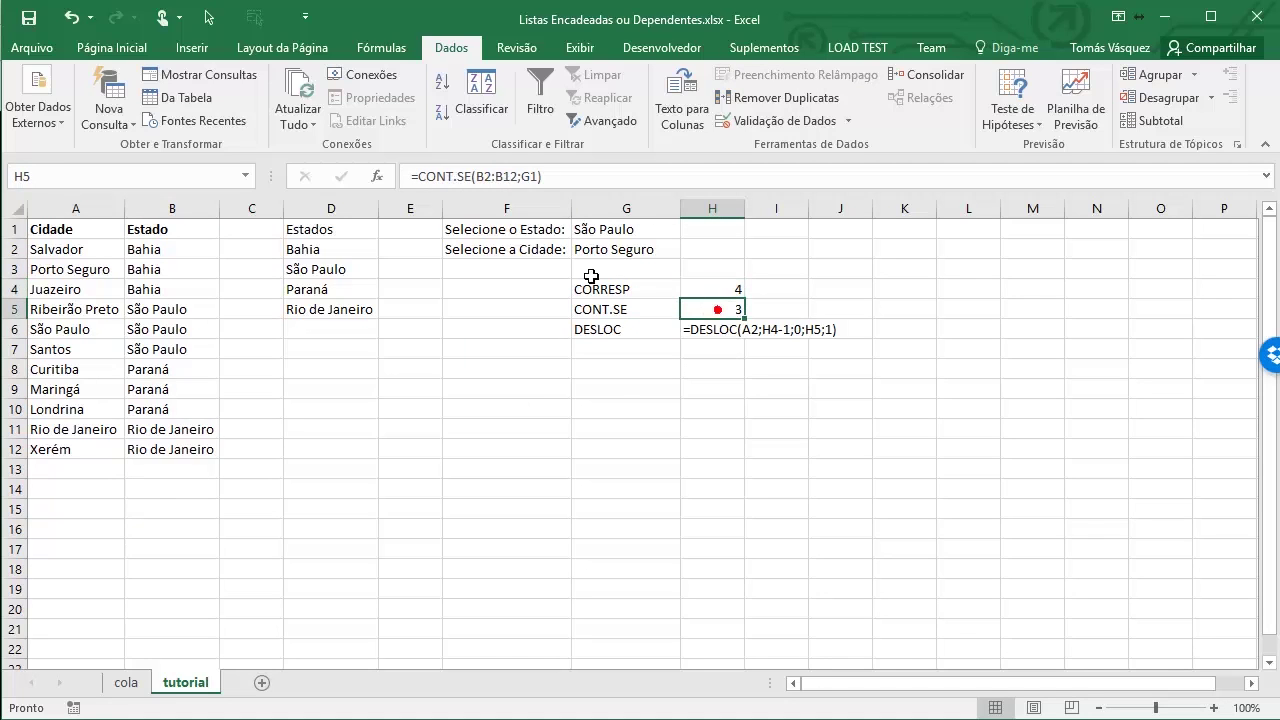
click(709, 327)
click(700, 289)
click(703, 307)
click(709, 330)
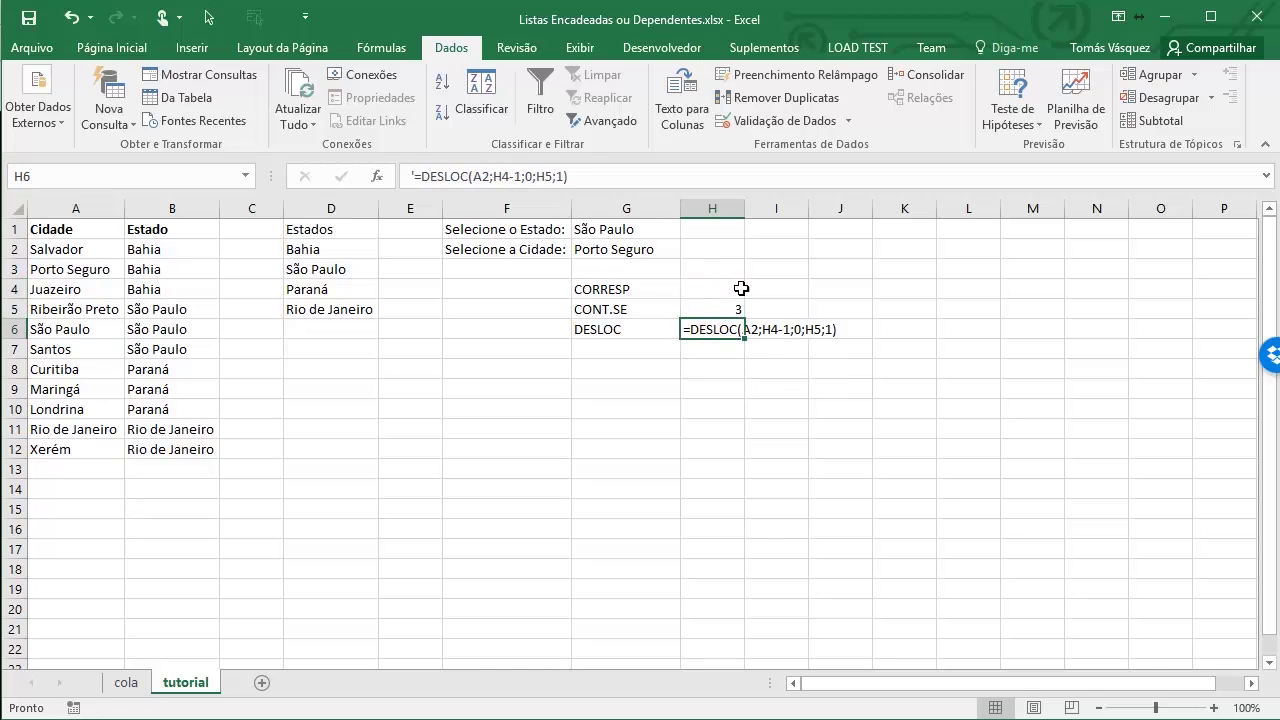
Enter the label FUNÇÃO COMPLETA in G7 and fit column G's width to it
click(601, 346)
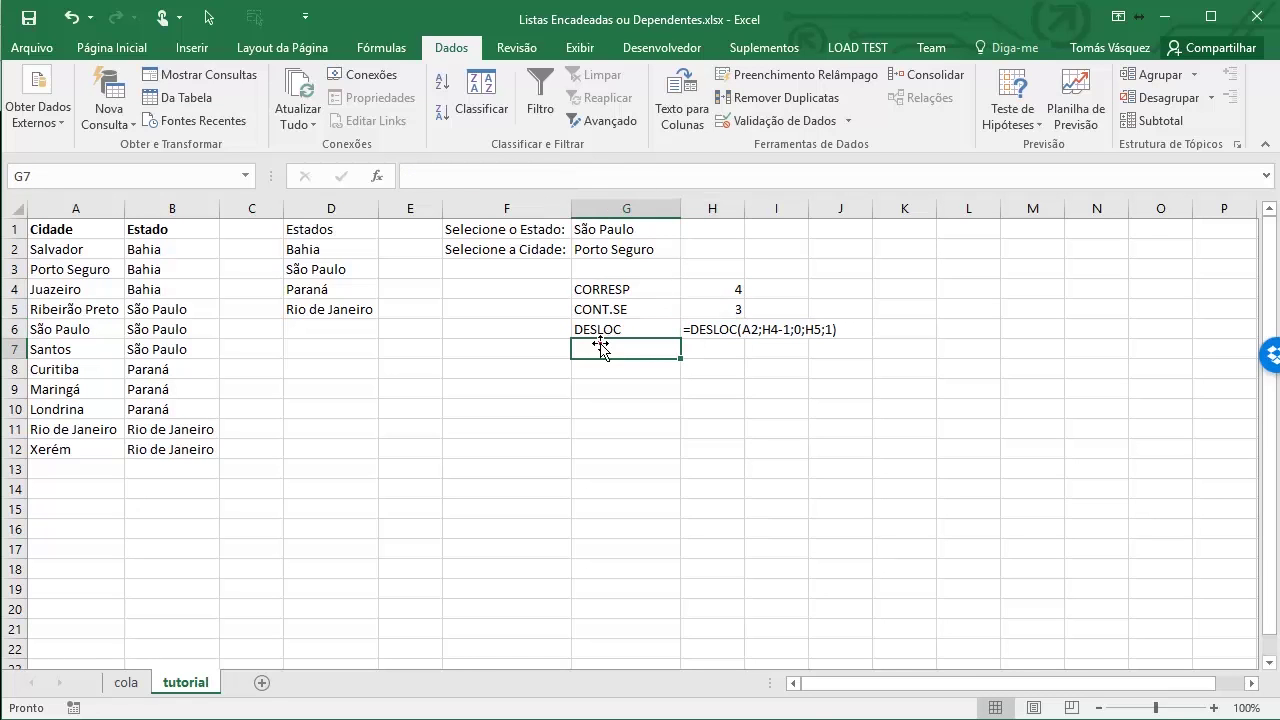
text(FUN)
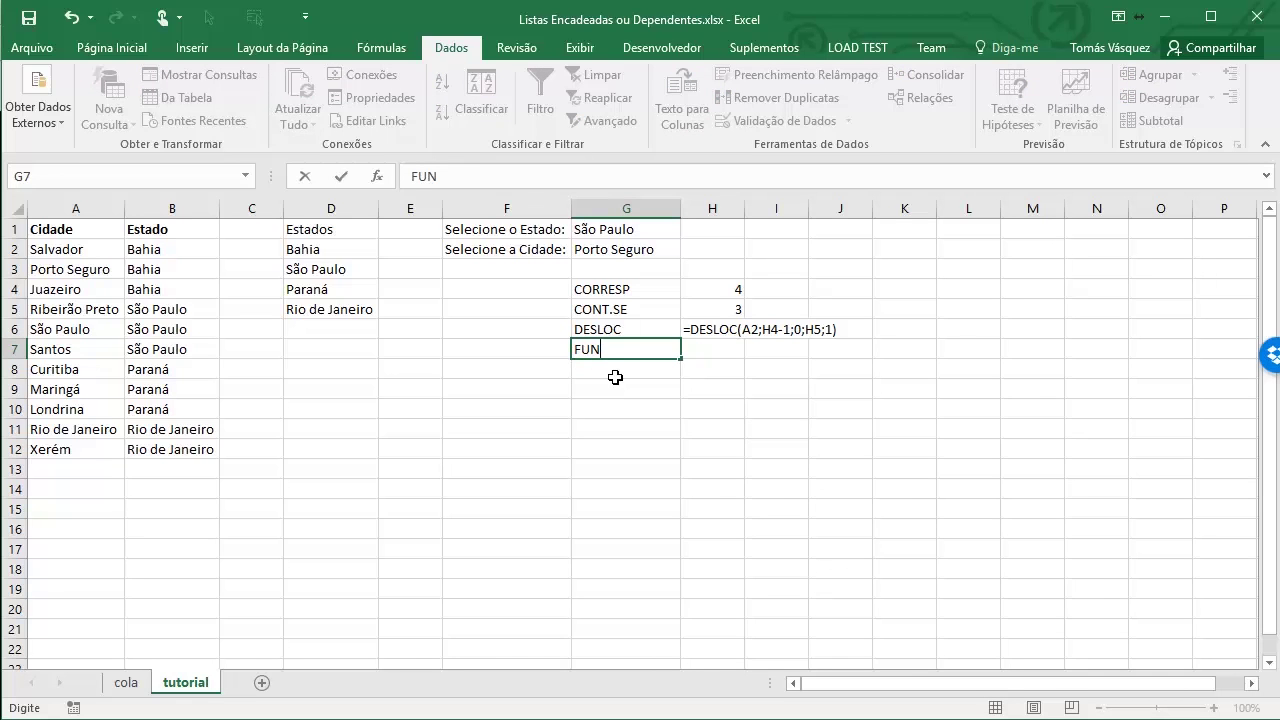
text(ÇÃO COMPLETA)
key(Return)
key(Up)
key(Right)
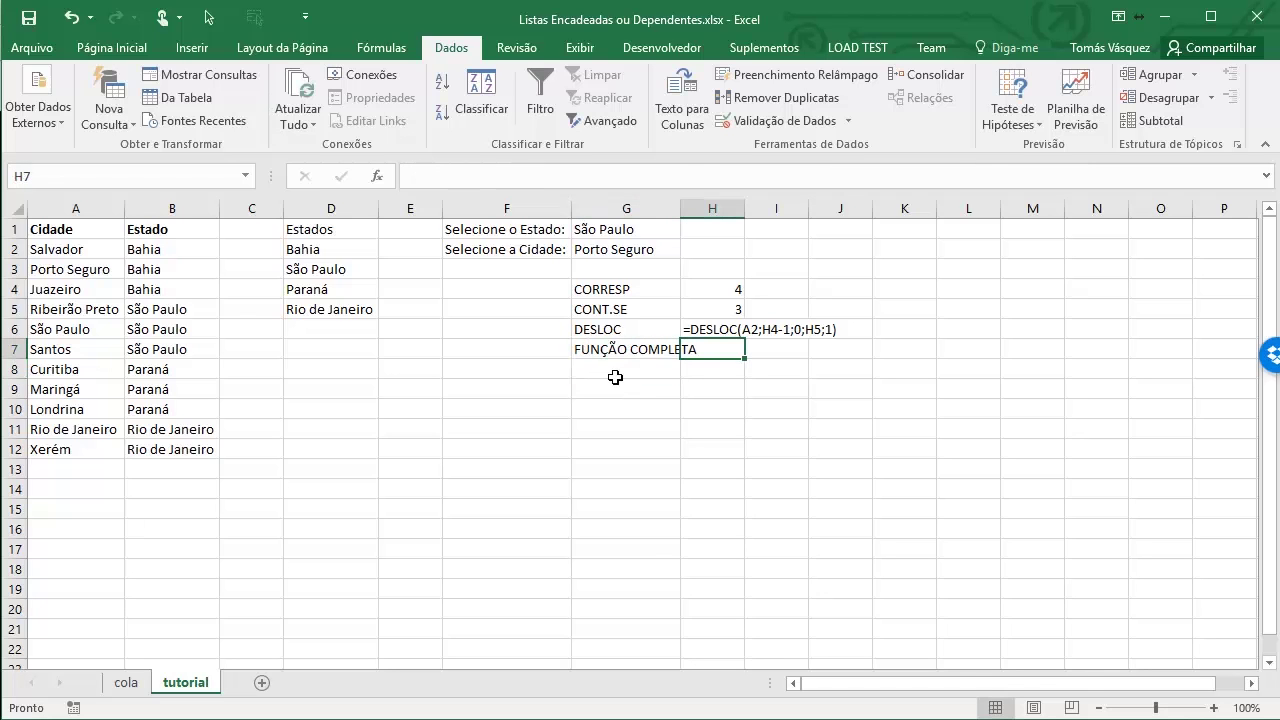
double_click(675, 198)
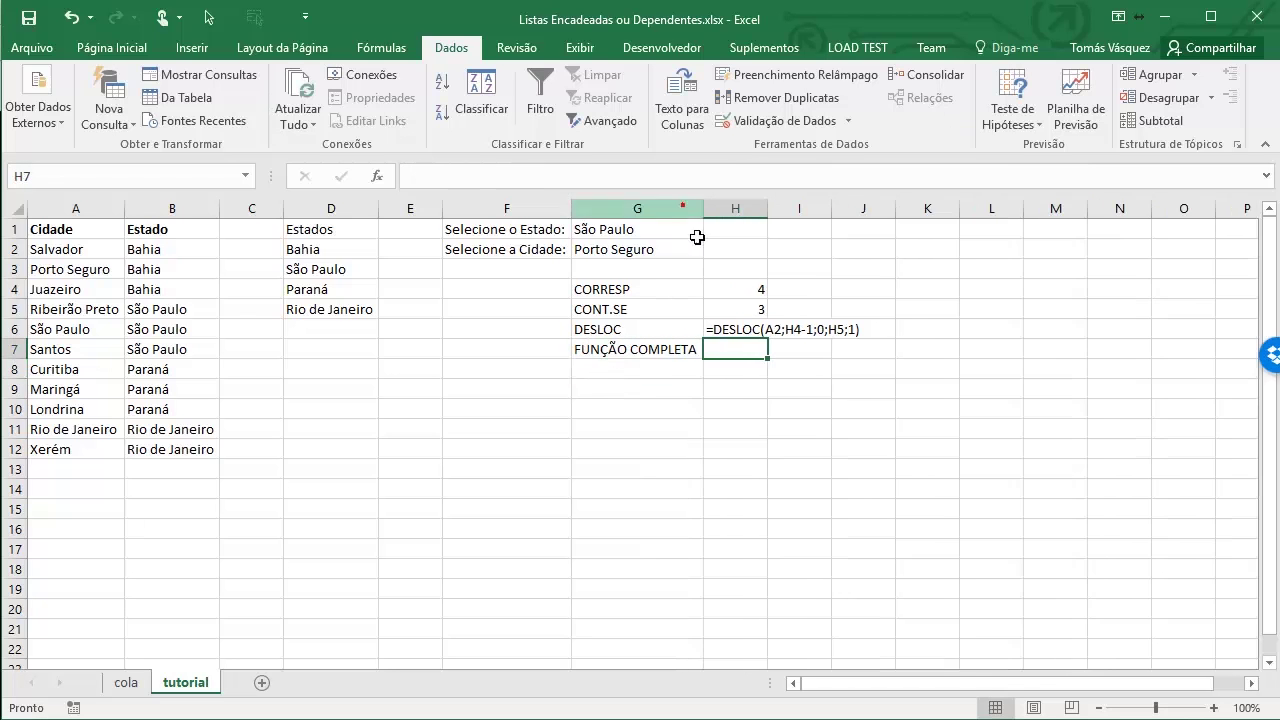
Copy the DESLOC text formula from H6 into H7 beside the FUNÇÃO COMPLETA label
click(737, 325)
triple_click(601, 177)
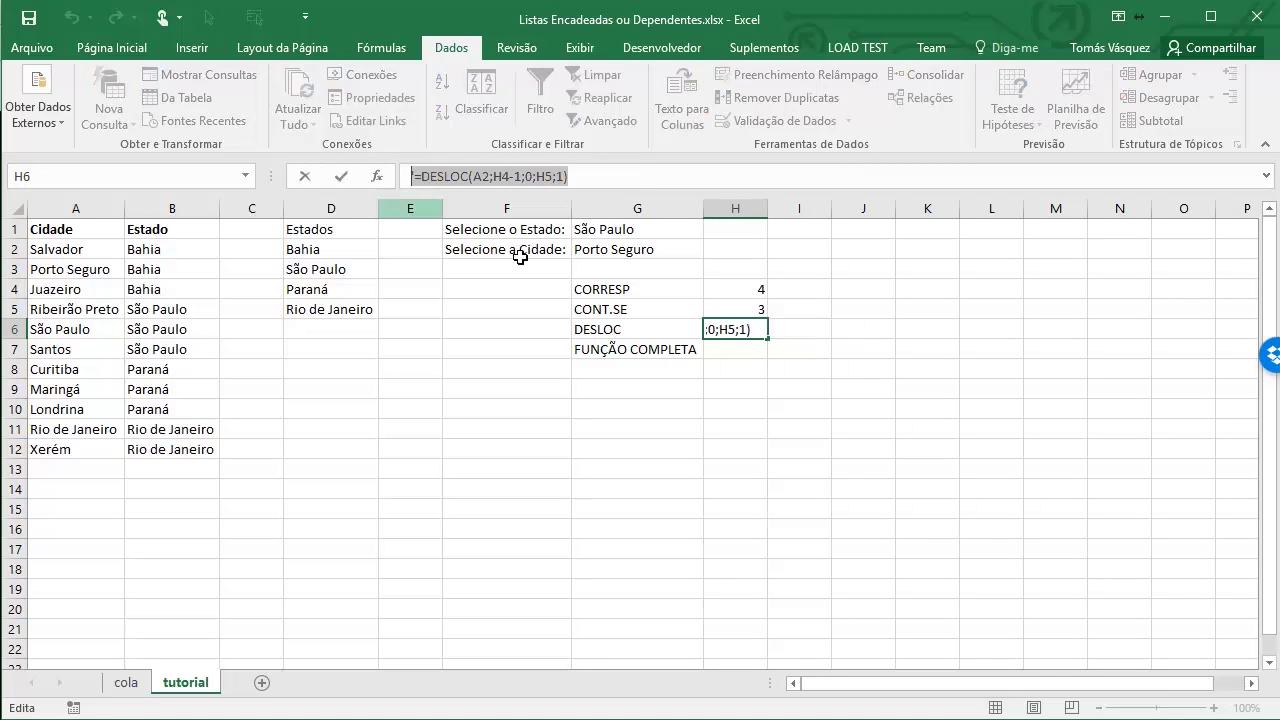
key(ctrl+c)
key(Return)
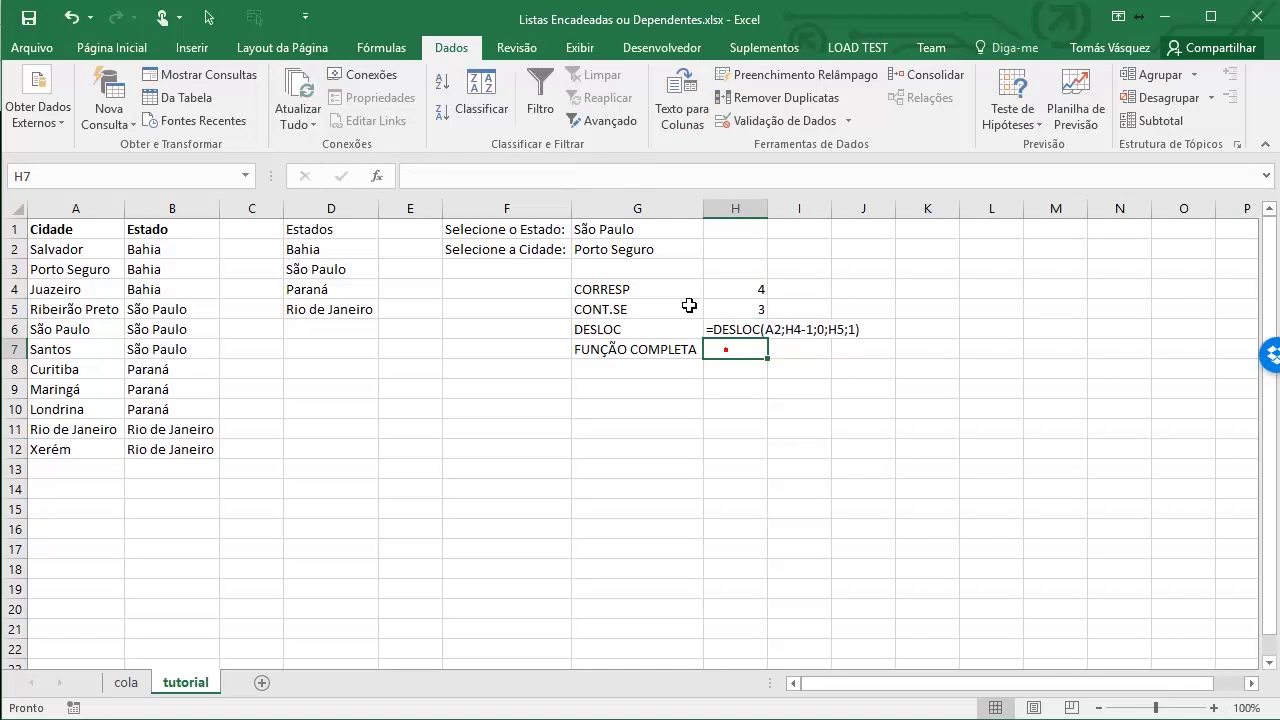
click(558, 175)
key(ctrl+v)
key(Return)
key(Up)
Replace the H4 reference in H7's DESLOC text formula with CORRESP(G1;B2:B12;0), copied from H4
click(731, 292)
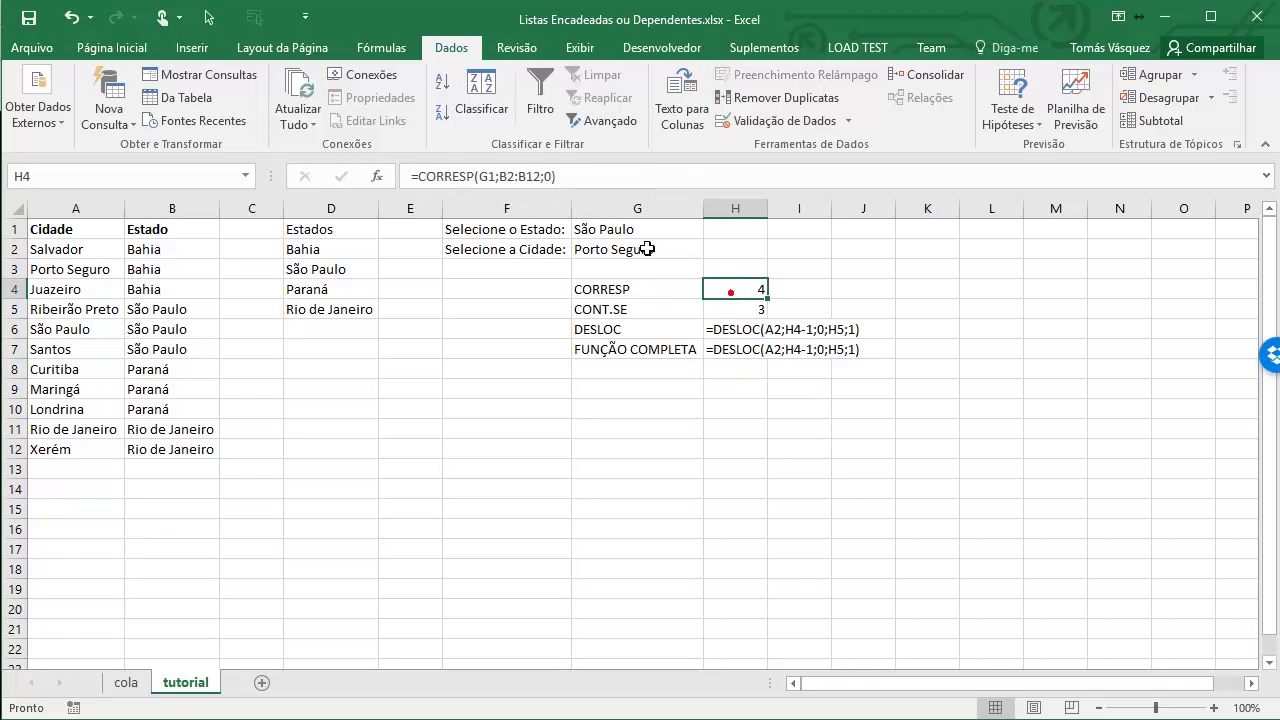
drag(567, 175, 419, 176)
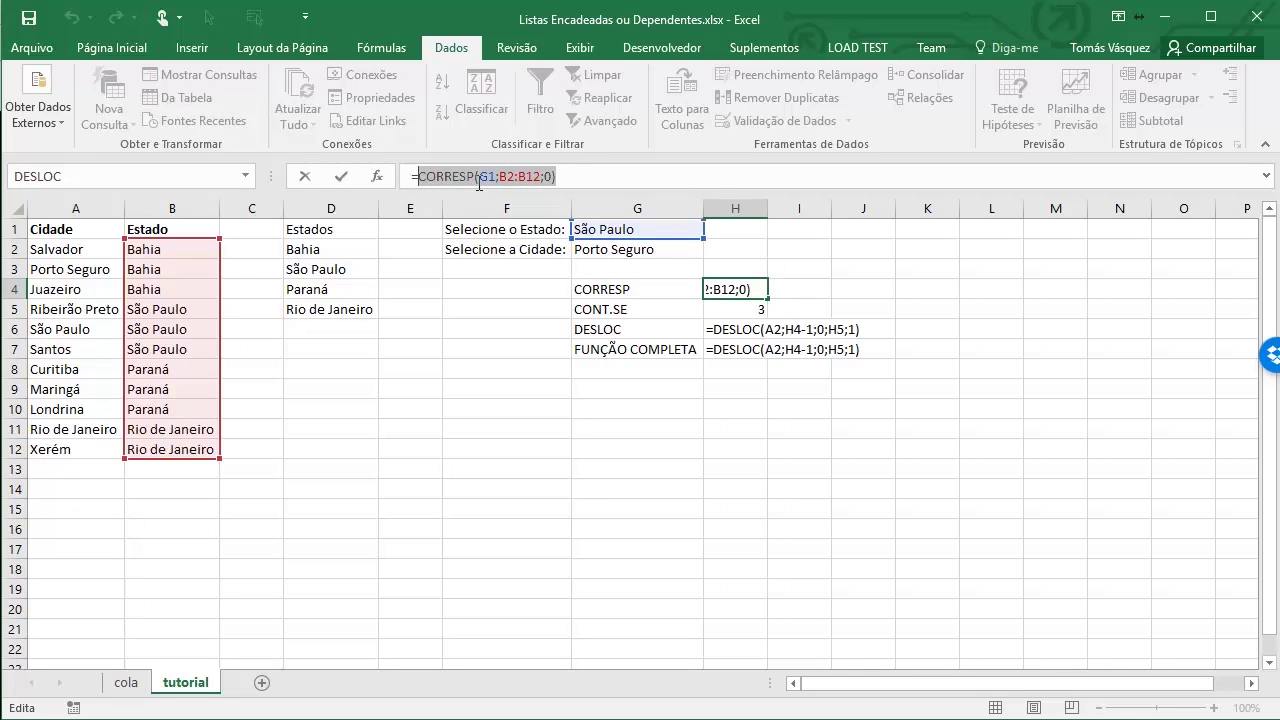
key(Return)
click(742, 349)
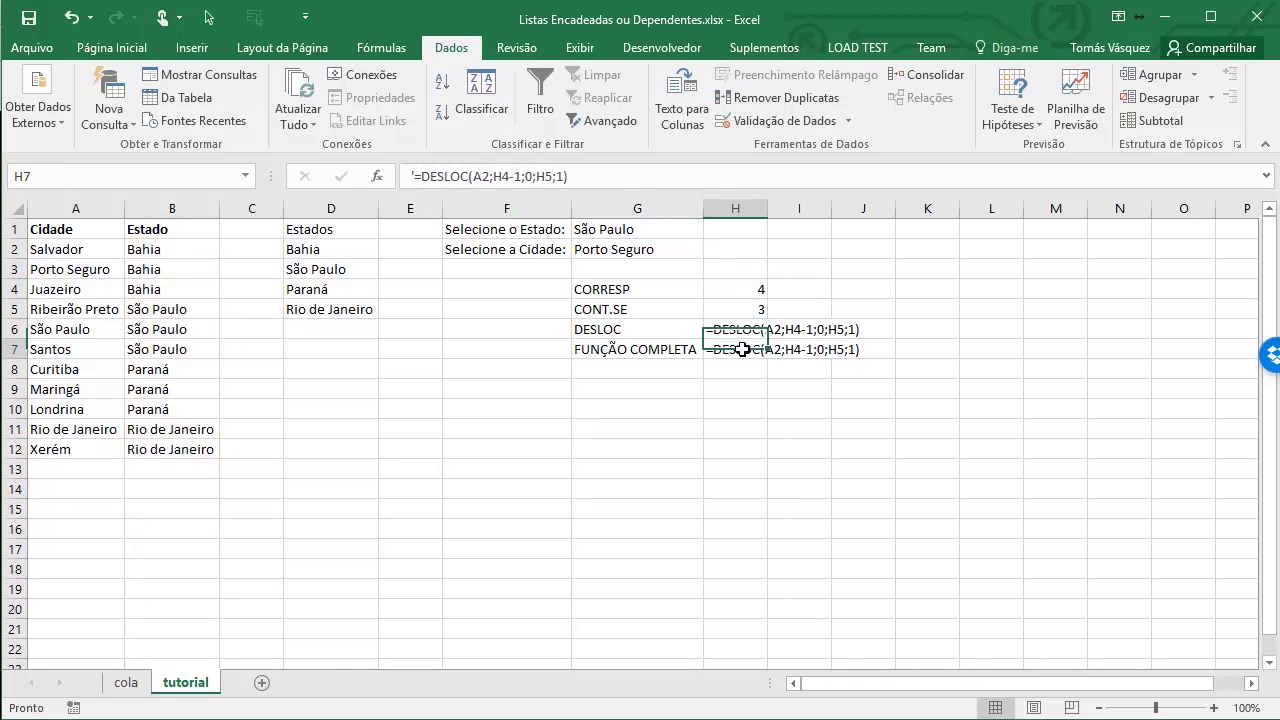
click(508, 177)
key(BackSpace)
key(BackSpace)
key(ctrl+v)
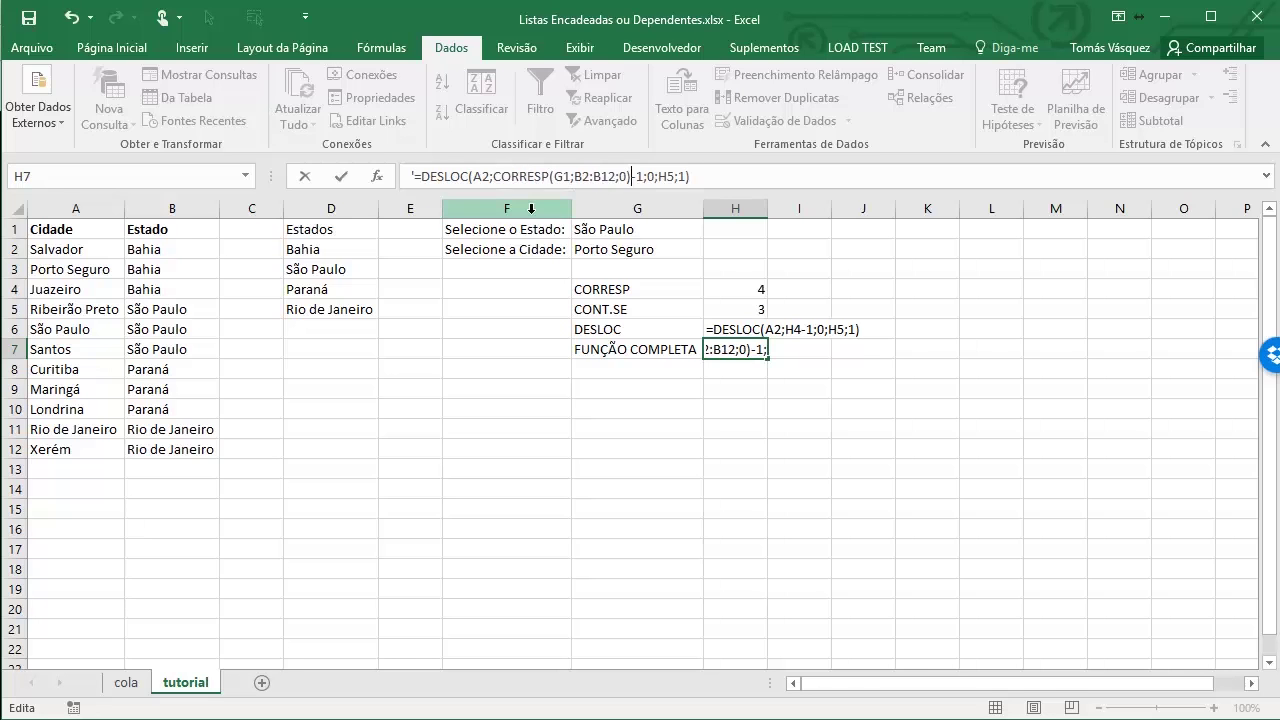
key(Return)
key(Up)
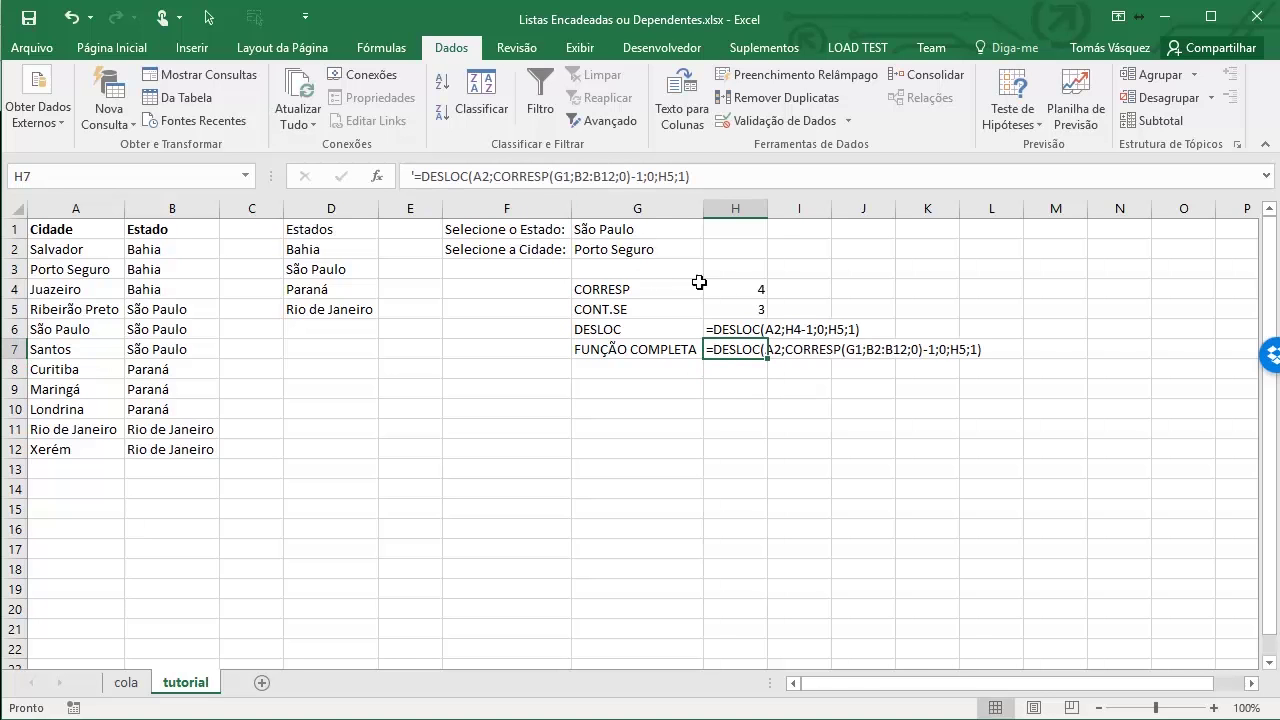
Replace the H5 reference in H7's formula text with CONT.SE(B2:B12;G1), copied from H5
click(747, 313)
drag(541, 176, 425, 180)
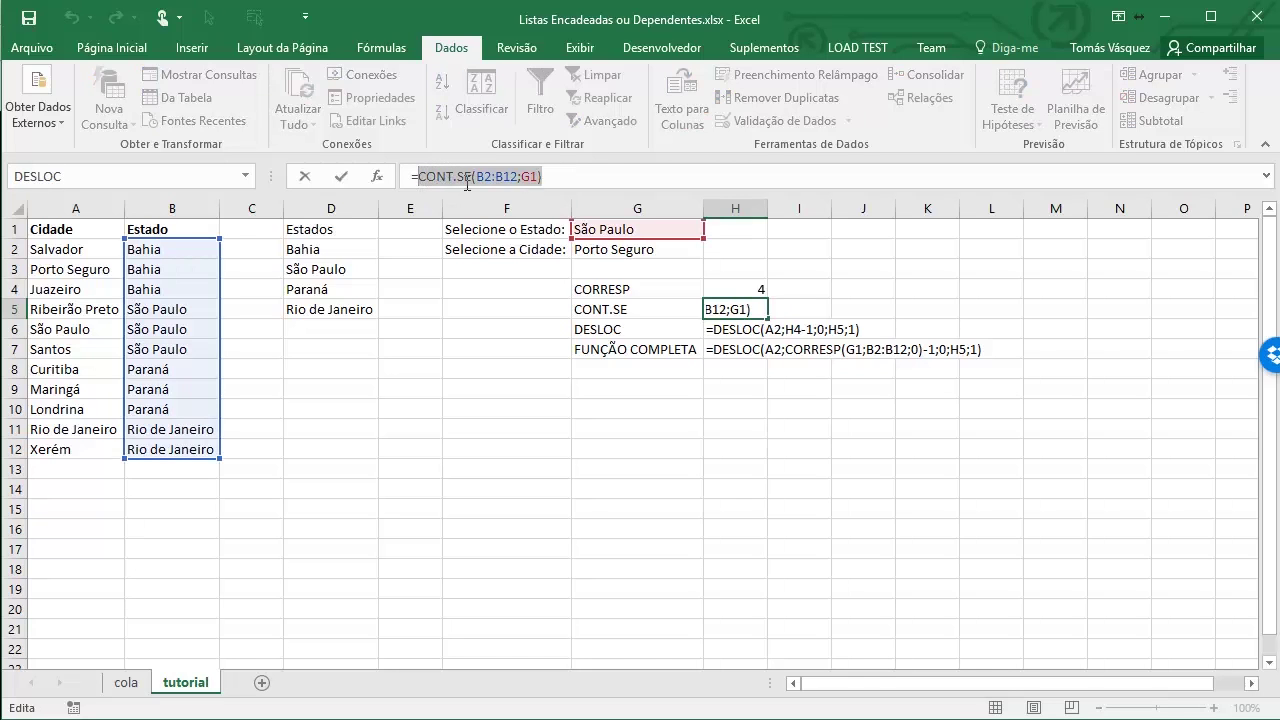
key(Return)
key(Down)
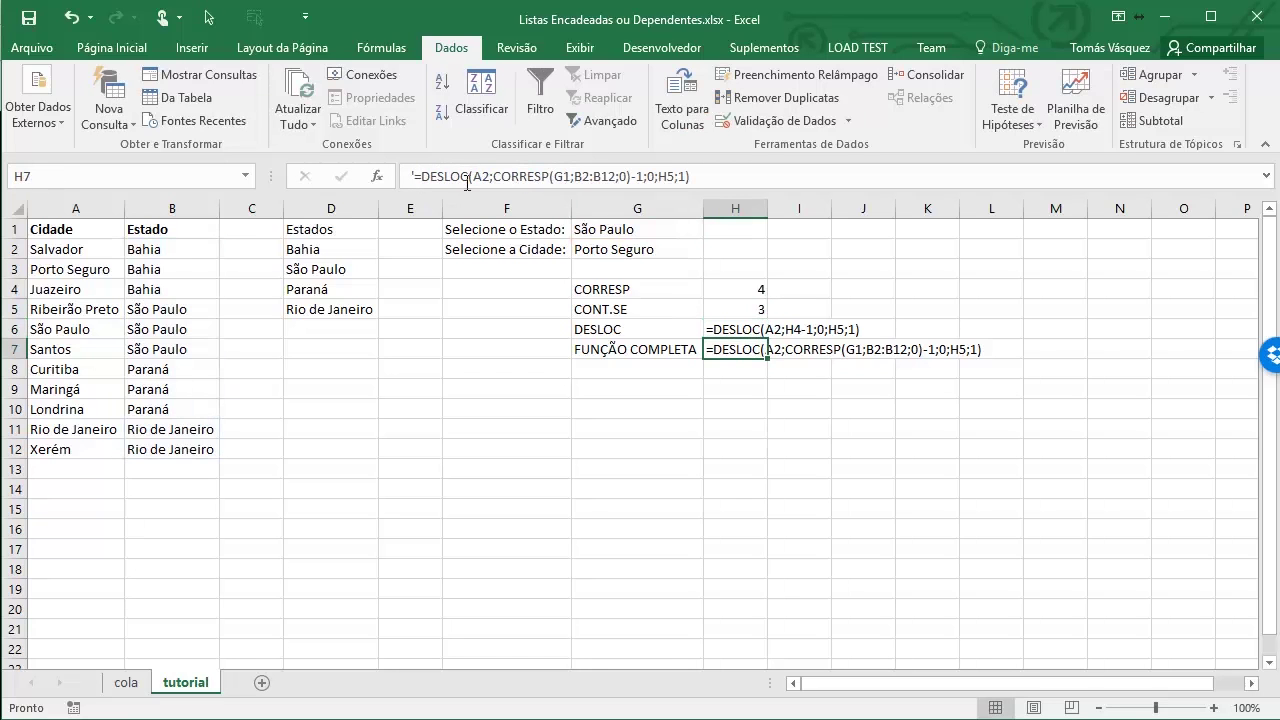
click(672, 177)
key(ctrl+v)
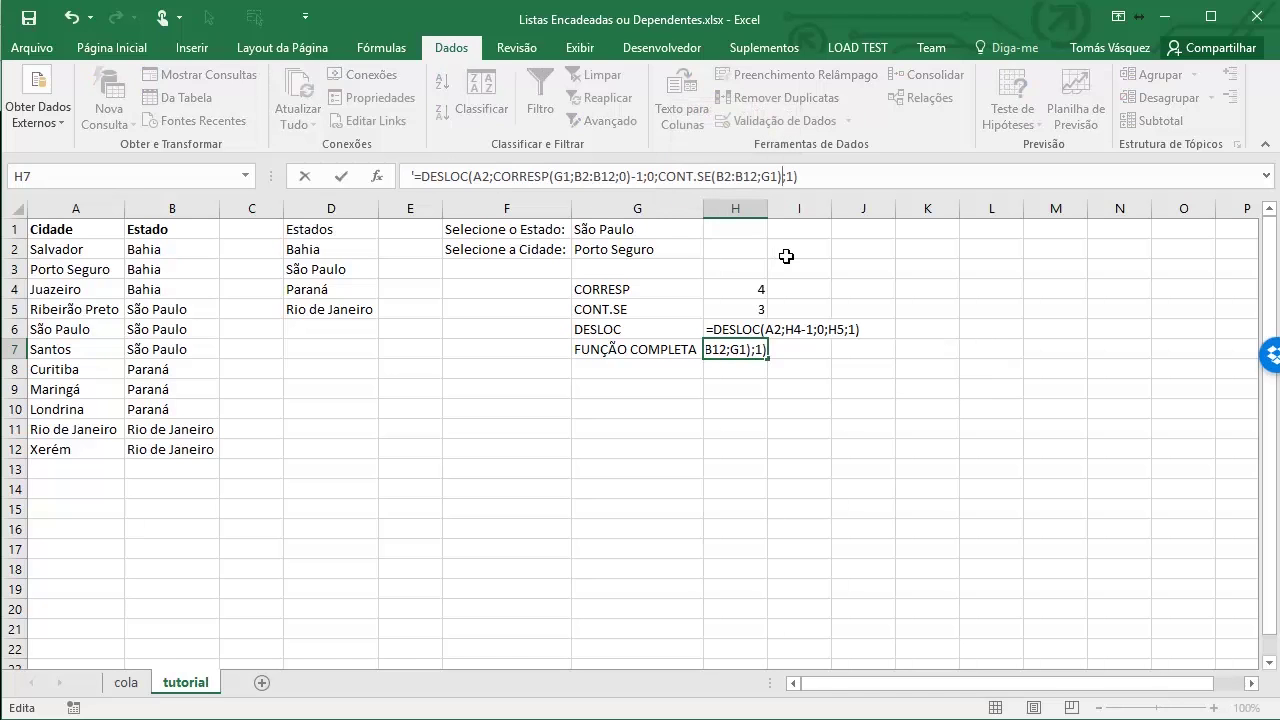
Copy H7's complete formula, =DESLOC(A2;CORRESP(G1;B2:B12;0)-1;0;CONT.SE(B2:B12;G1);1), and set it as the source of G2's validation list
drag(808, 176, 424, 178)
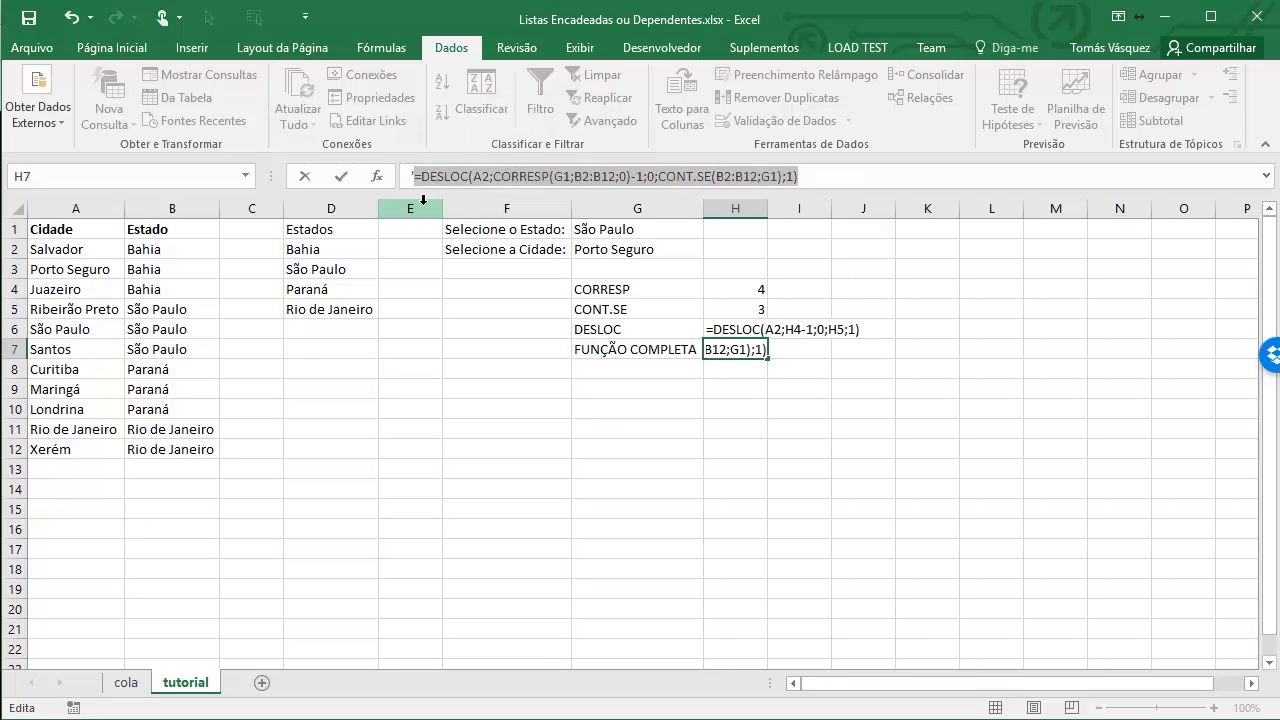
key(Return)
click(628, 250)
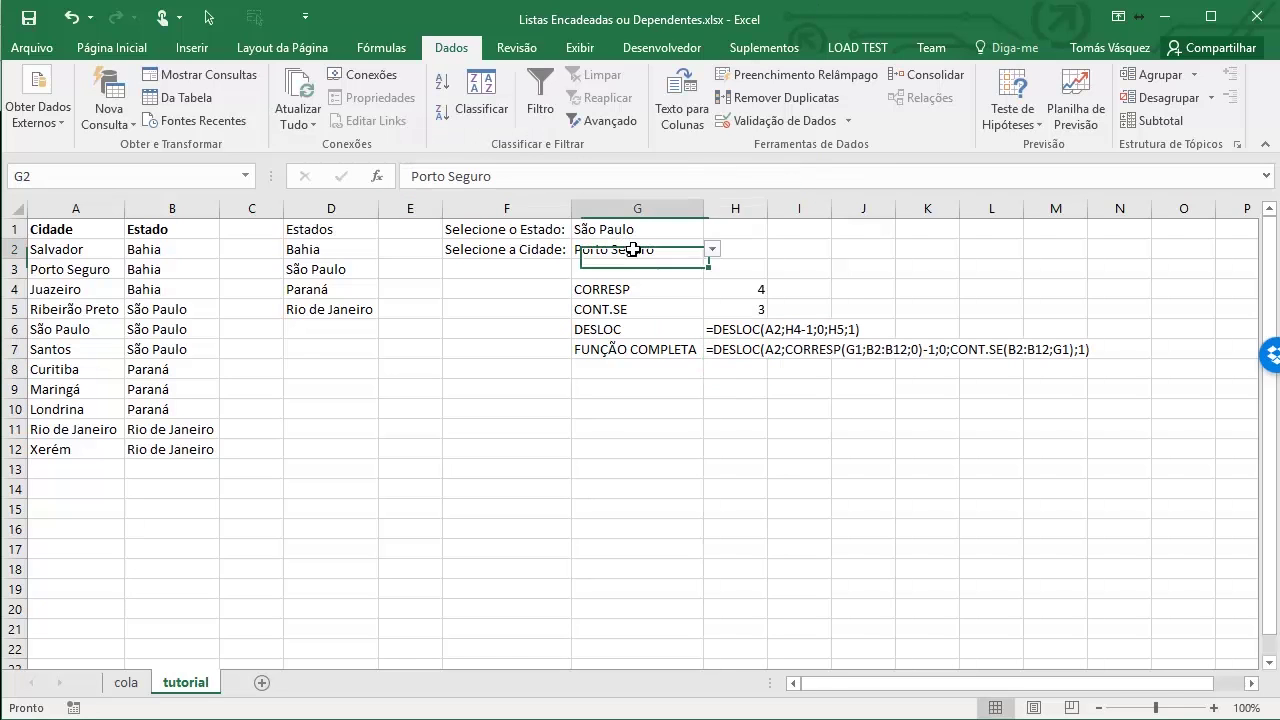
click(843, 121)
click(785, 134)
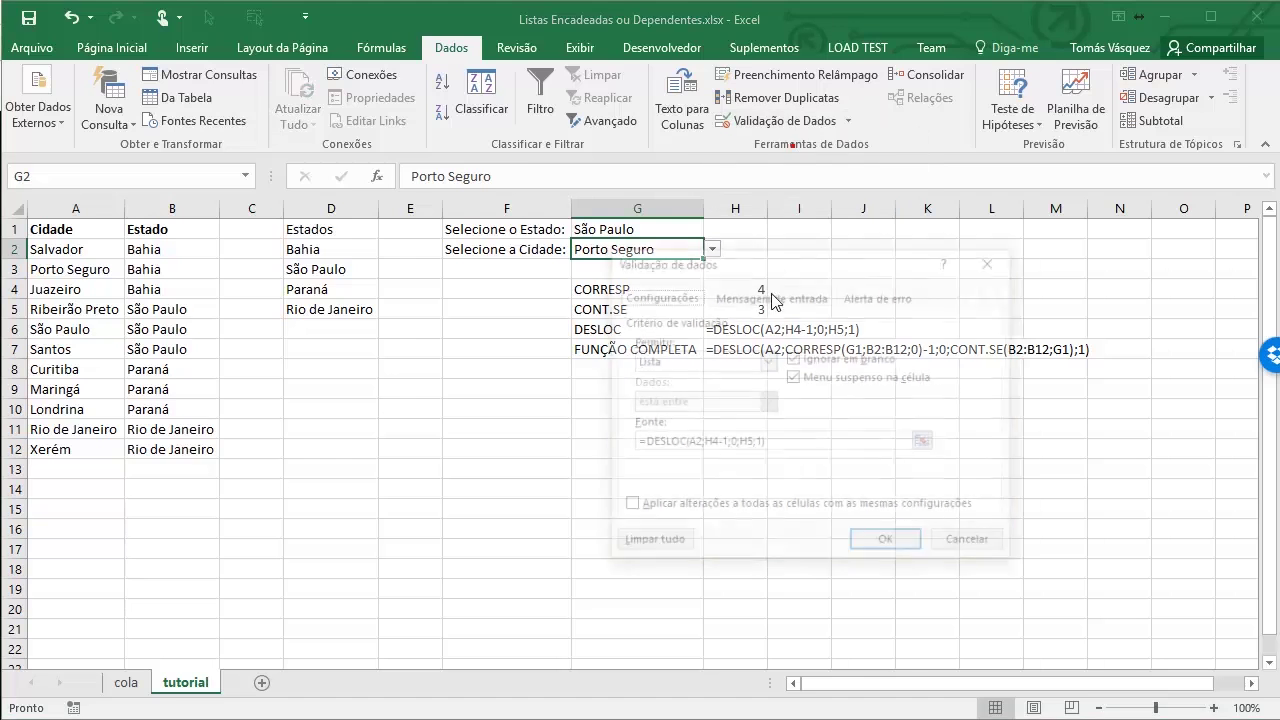
drag(841, 442, 571, 438)
key(ctrl+v)
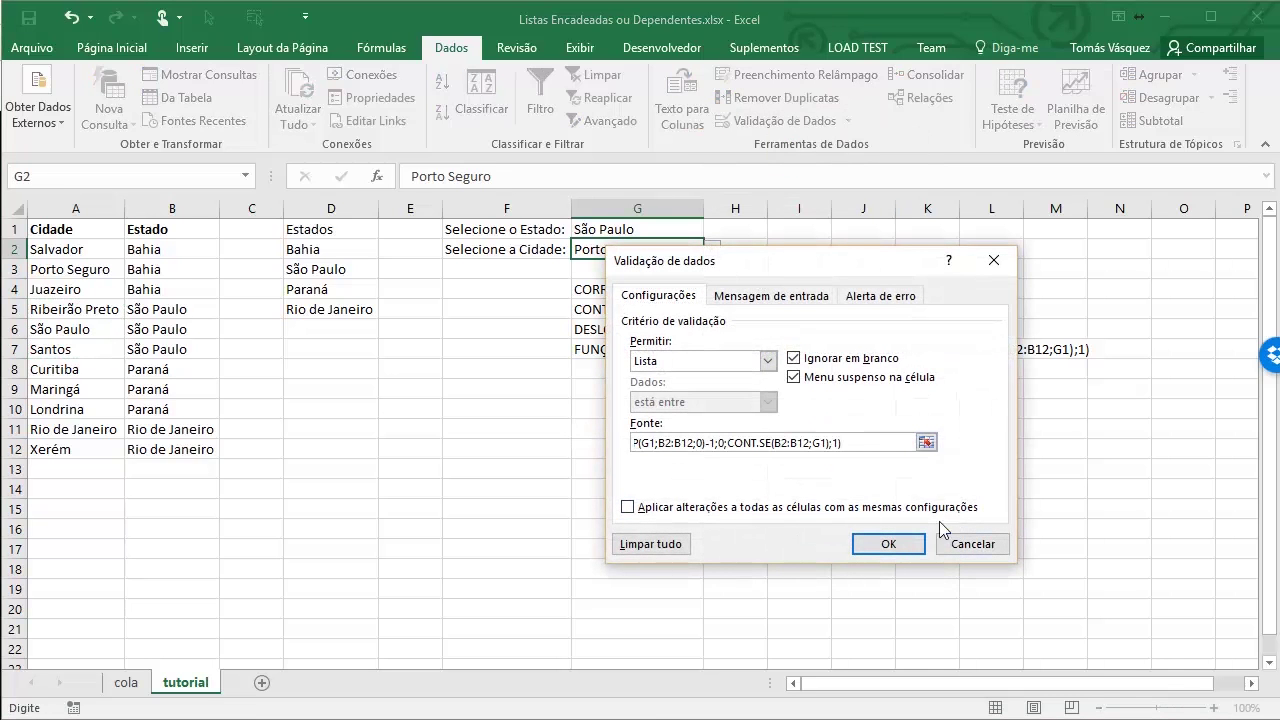
click(870, 538)
Test the dependent lists by choosing Paraná as the state in G1 and Maringá as the city in G2
click(682, 230)
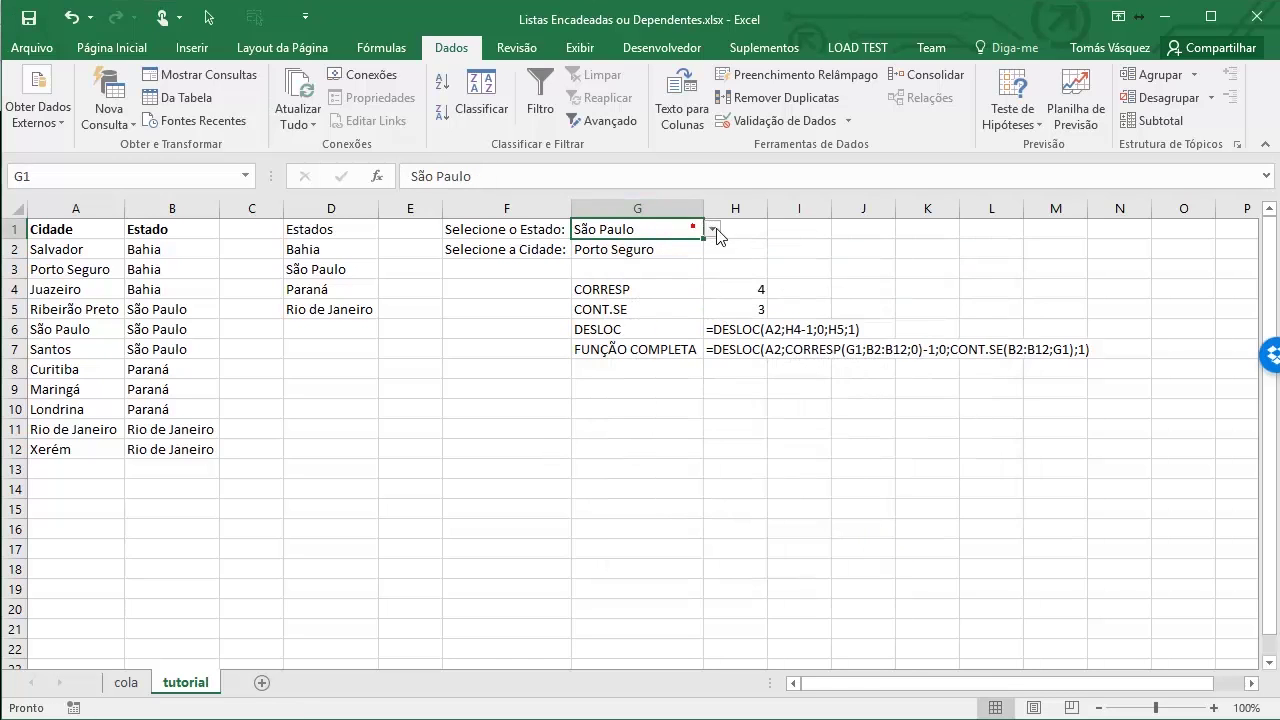
click(713, 229)
click(640, 271)
click(655, 250)
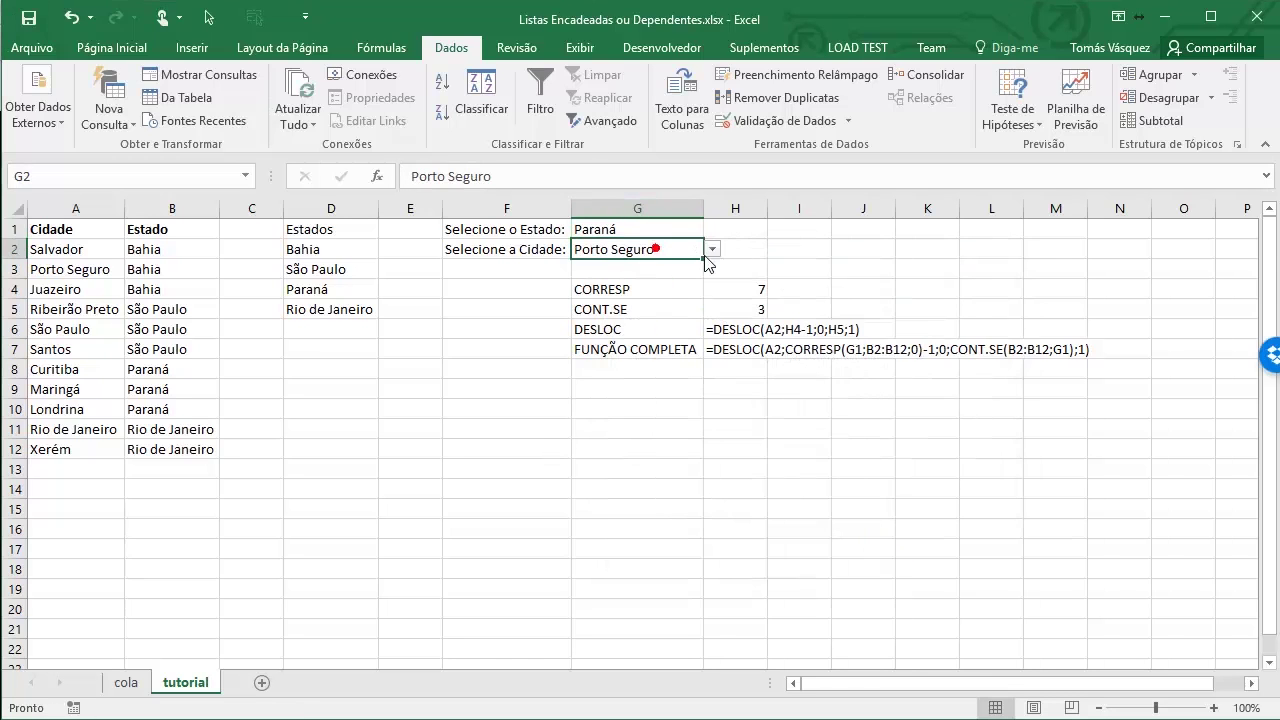
click(712, 251)
click(650, 279)
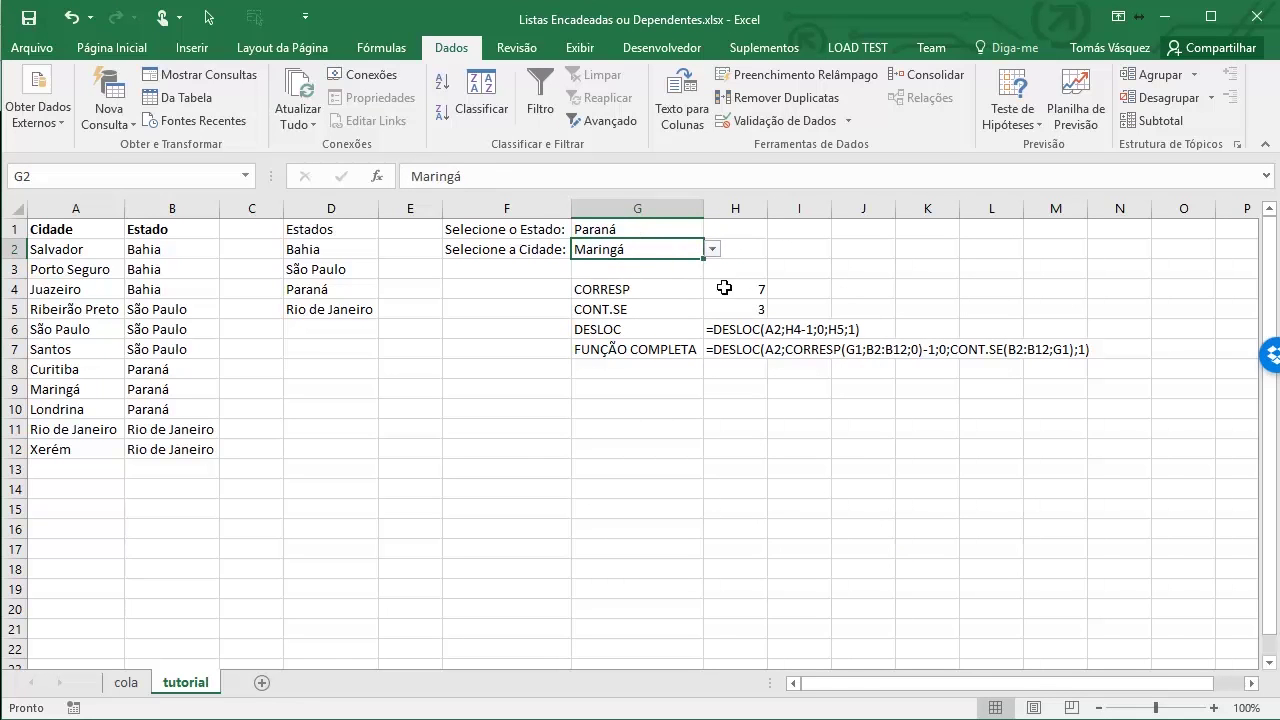
Review how the complete formula in H7 relates to the CORRESP and CONT.SE helper cells, the Estado column and the state selection in G1
click(751, 347)
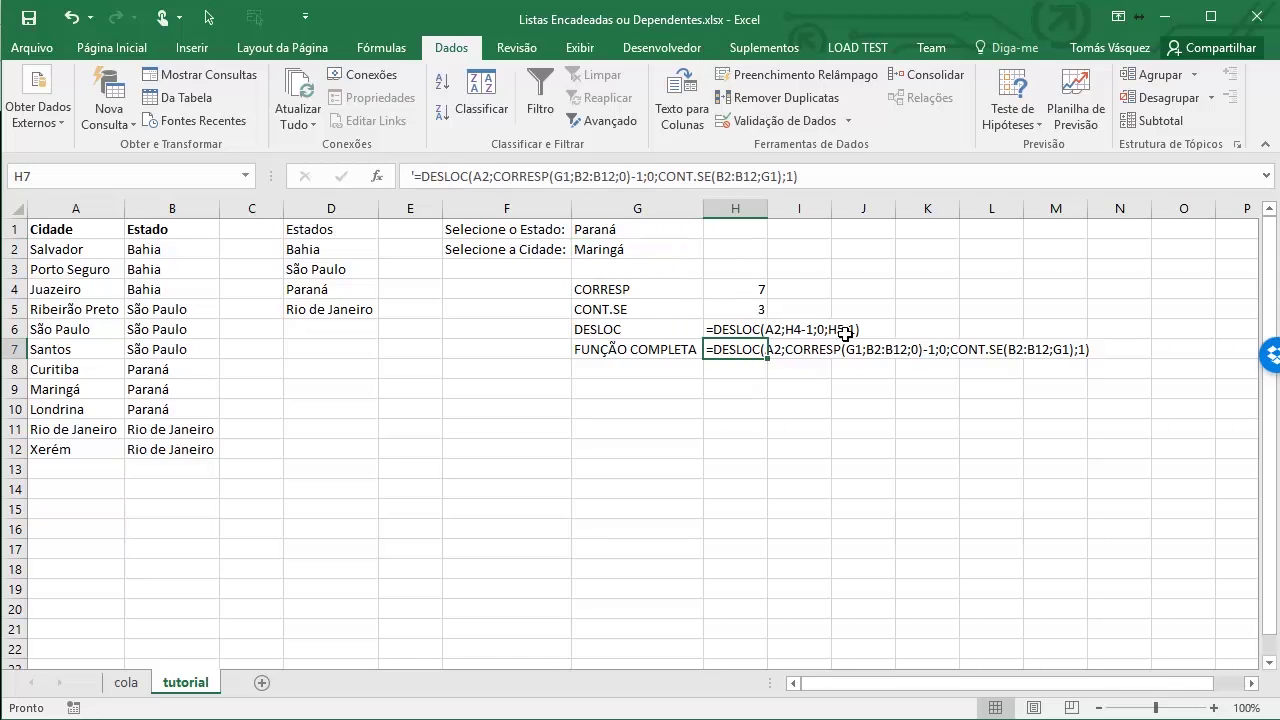
drag(626, 292, 716, 307)
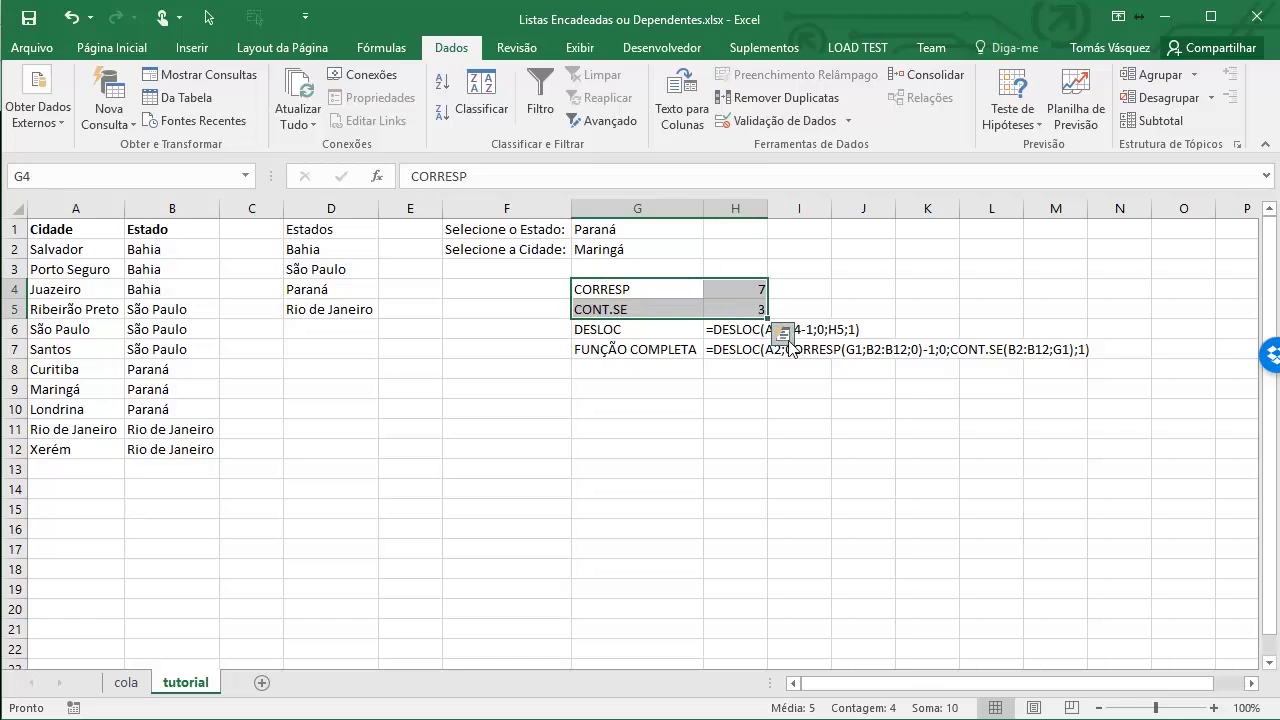
click(738, 352)
click(673, 352)
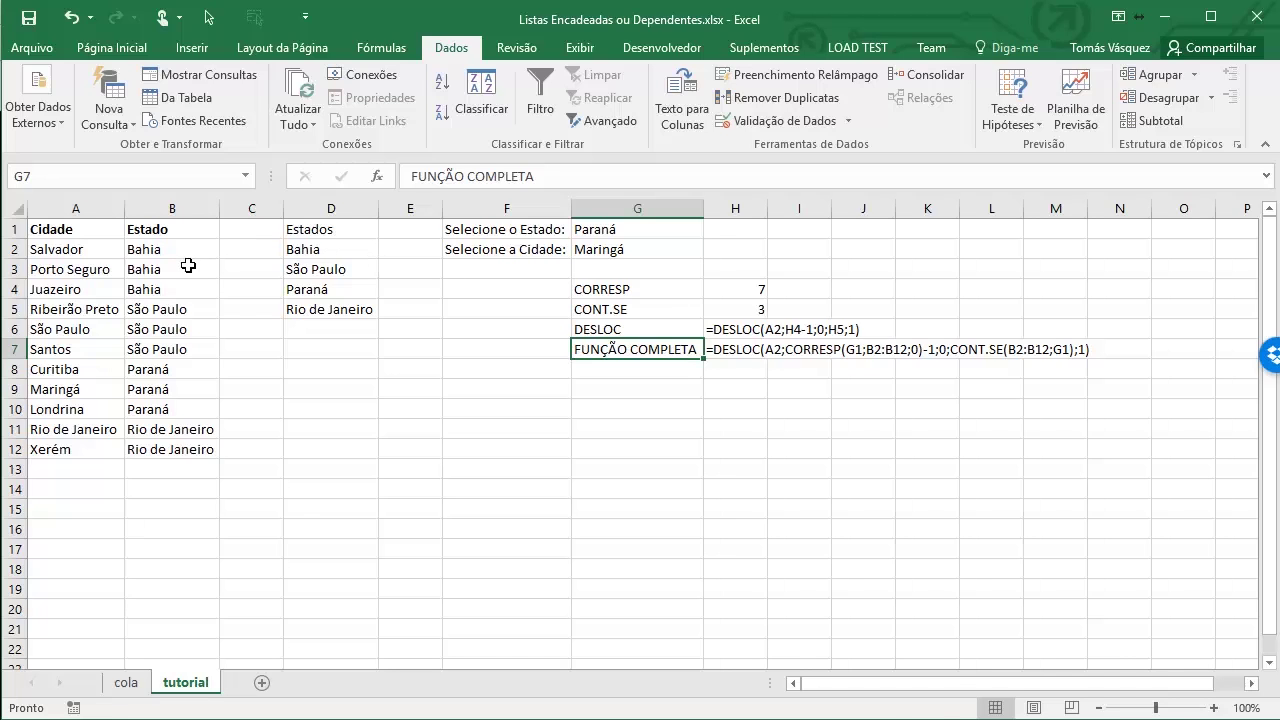
click(157, 249)
drag(157, 249, 157, 316)
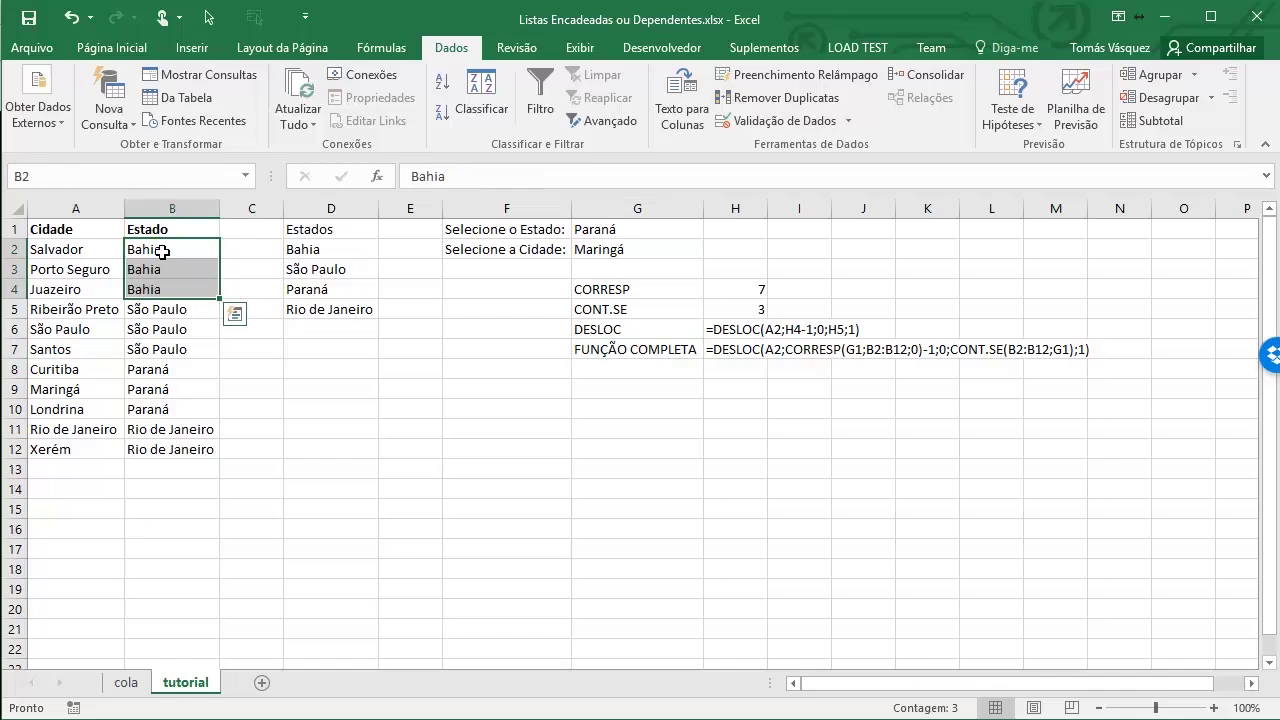
click(157, 249)
click(502, 229)
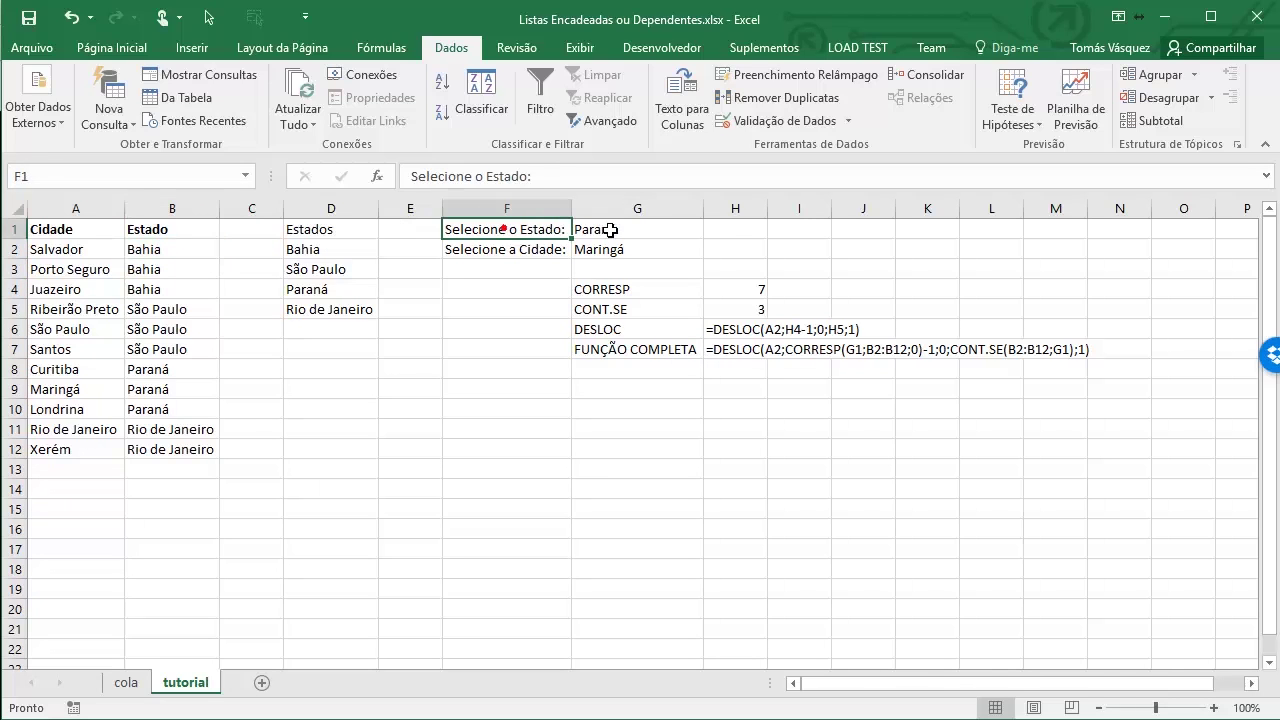
click(612, 229)
drag(162, 253, 172, 448)
click(645, 355)
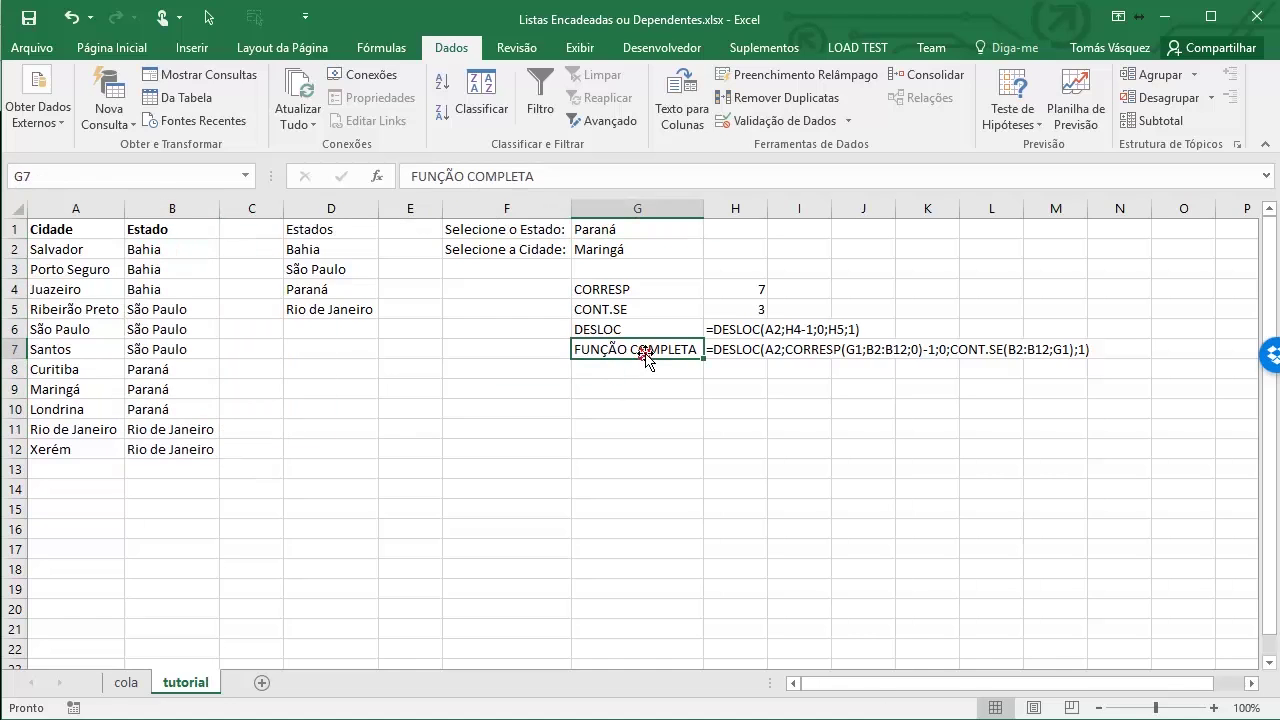